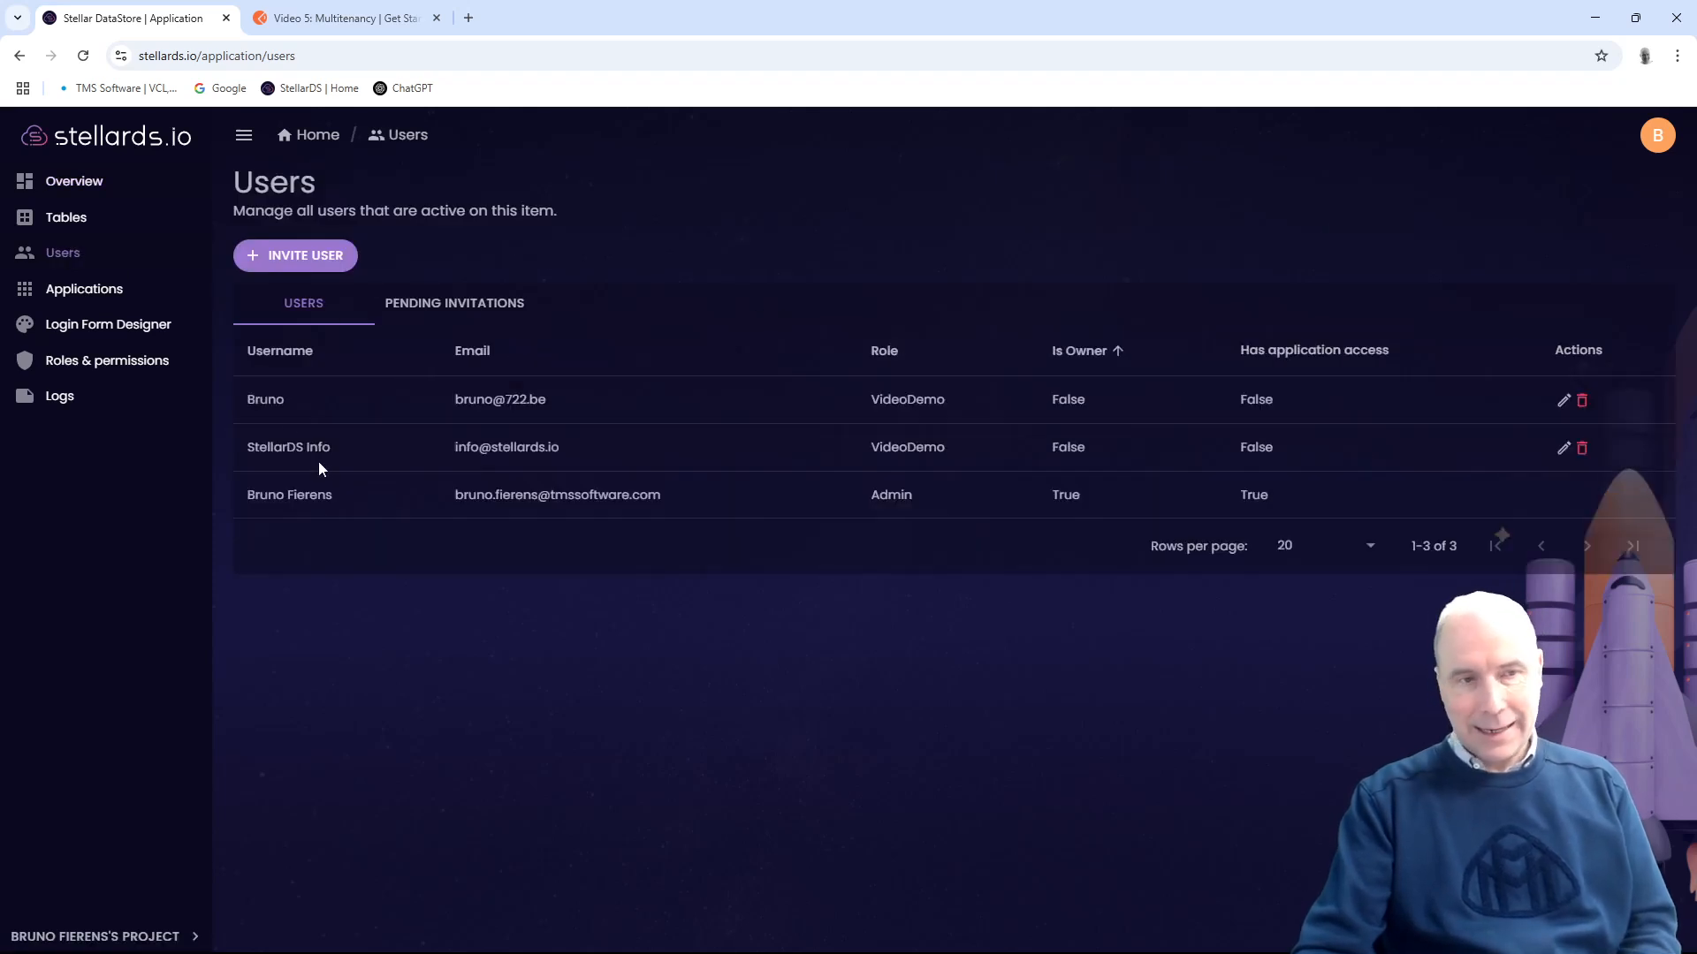
# Step: Examine the two VideoDemo users' entries and the role options for inviting a user, closing the invitation without sending it
pyautogui.moveTo(235, 399); pyautogui.dragTo(1309, 458)
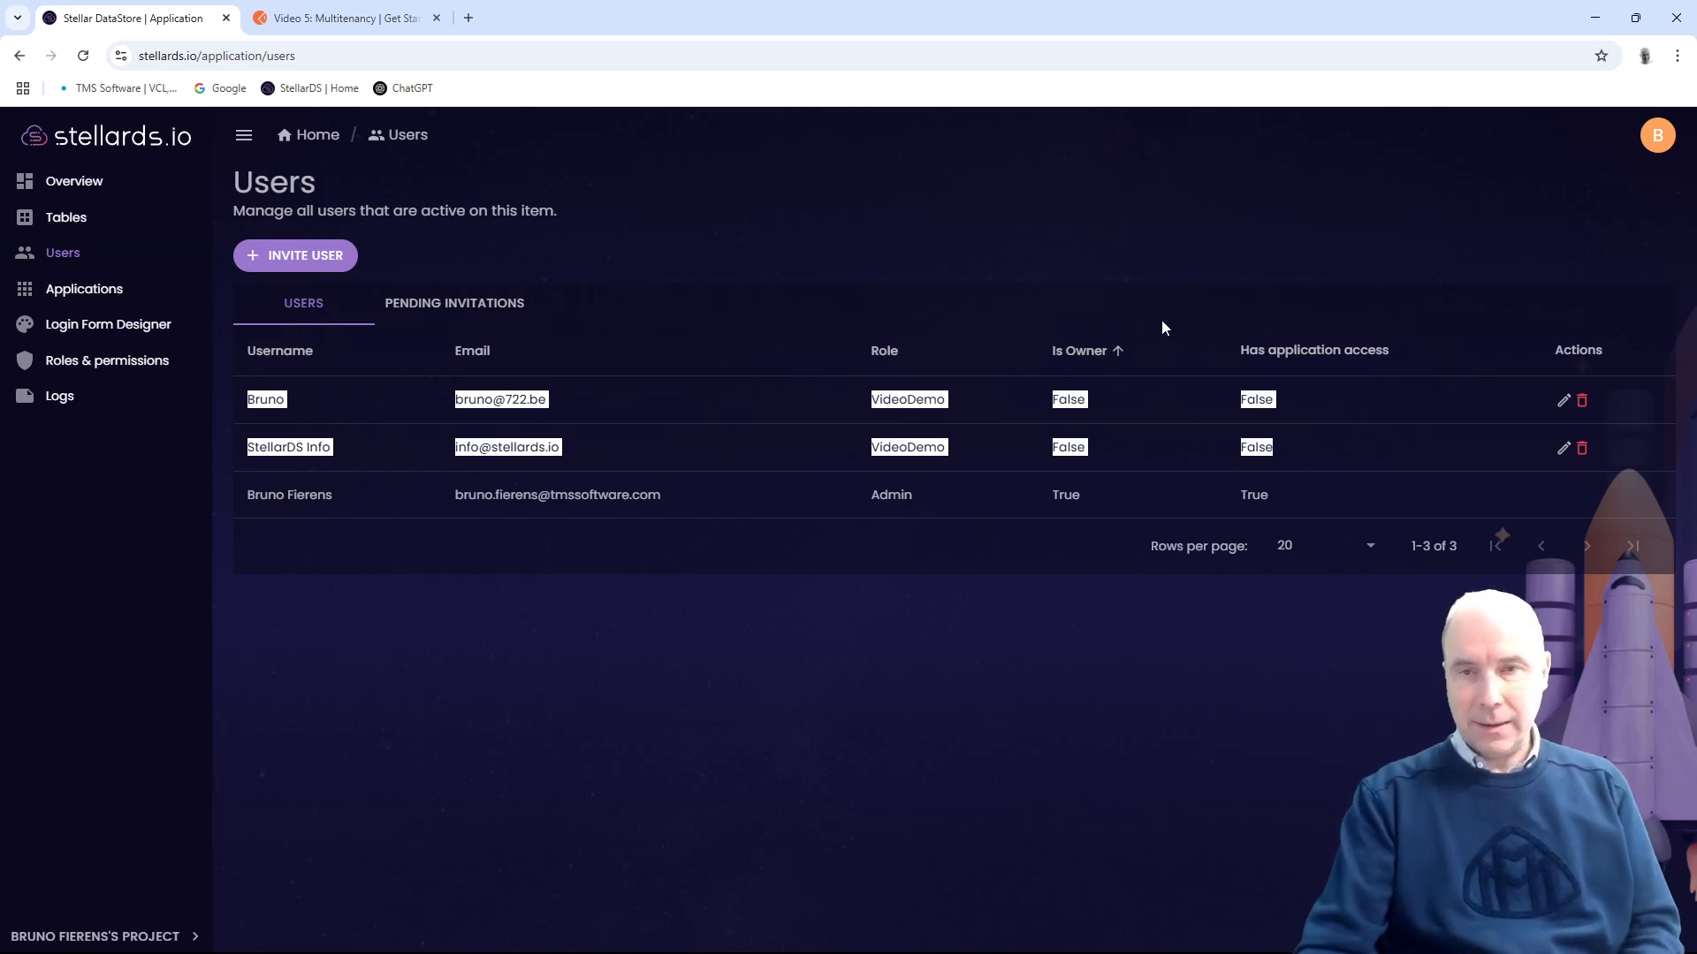
pyautogui.click(1124, 287)
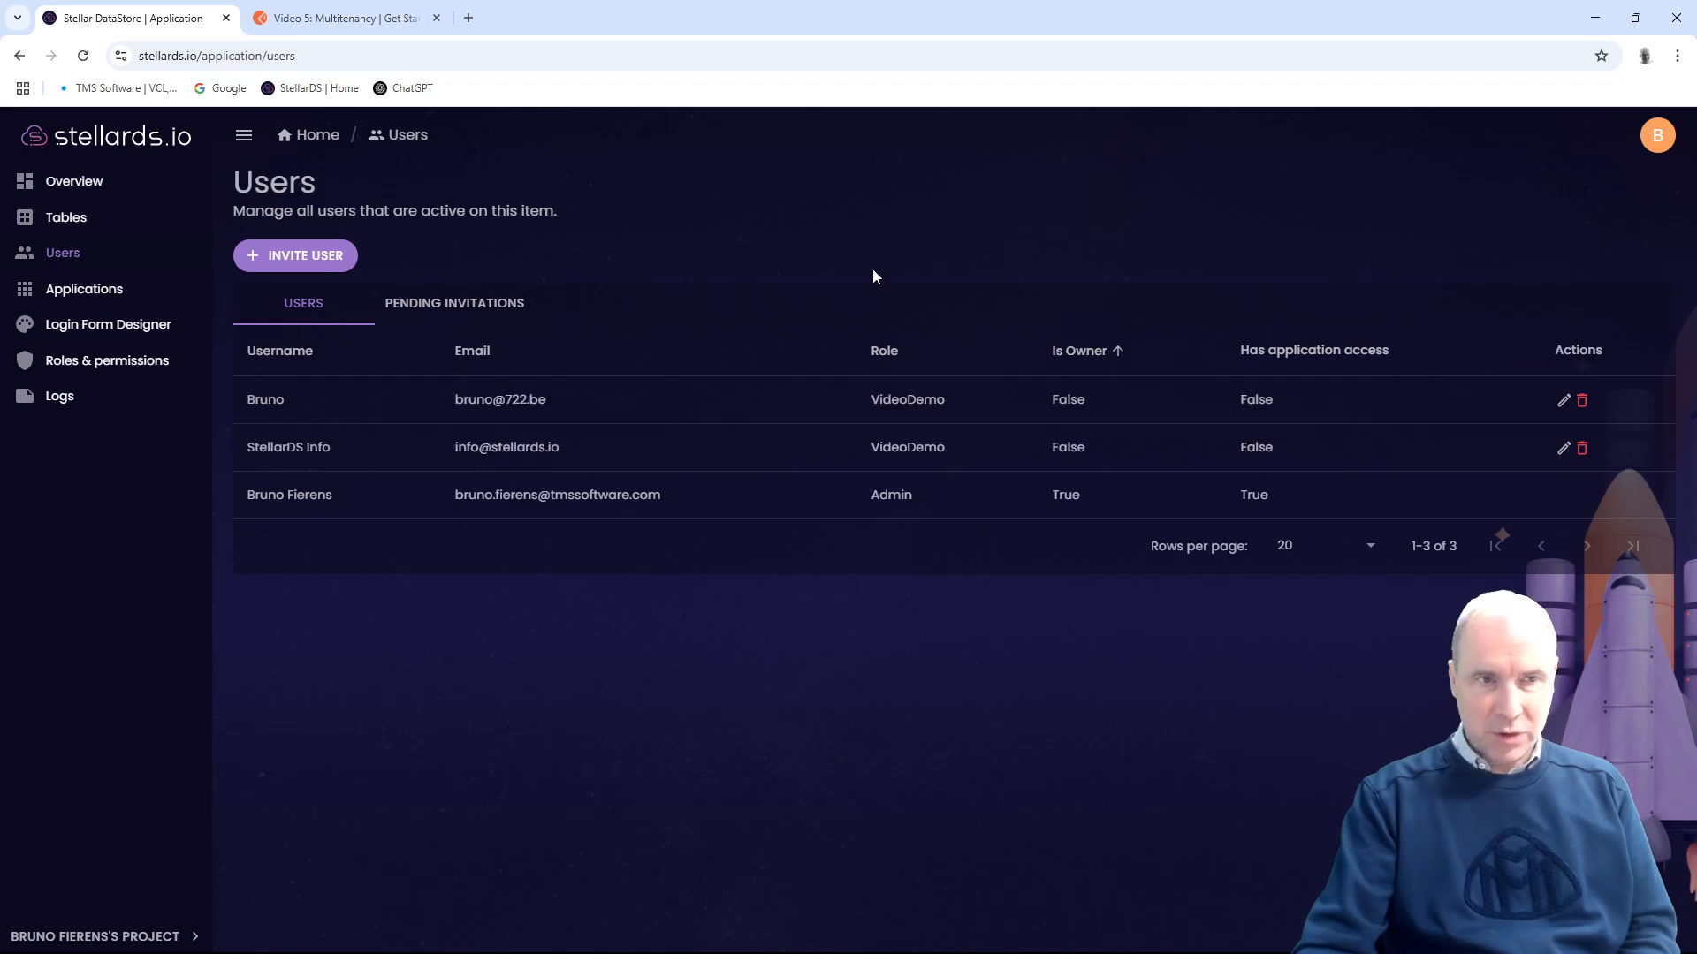
pyautogui.click(300, 261)
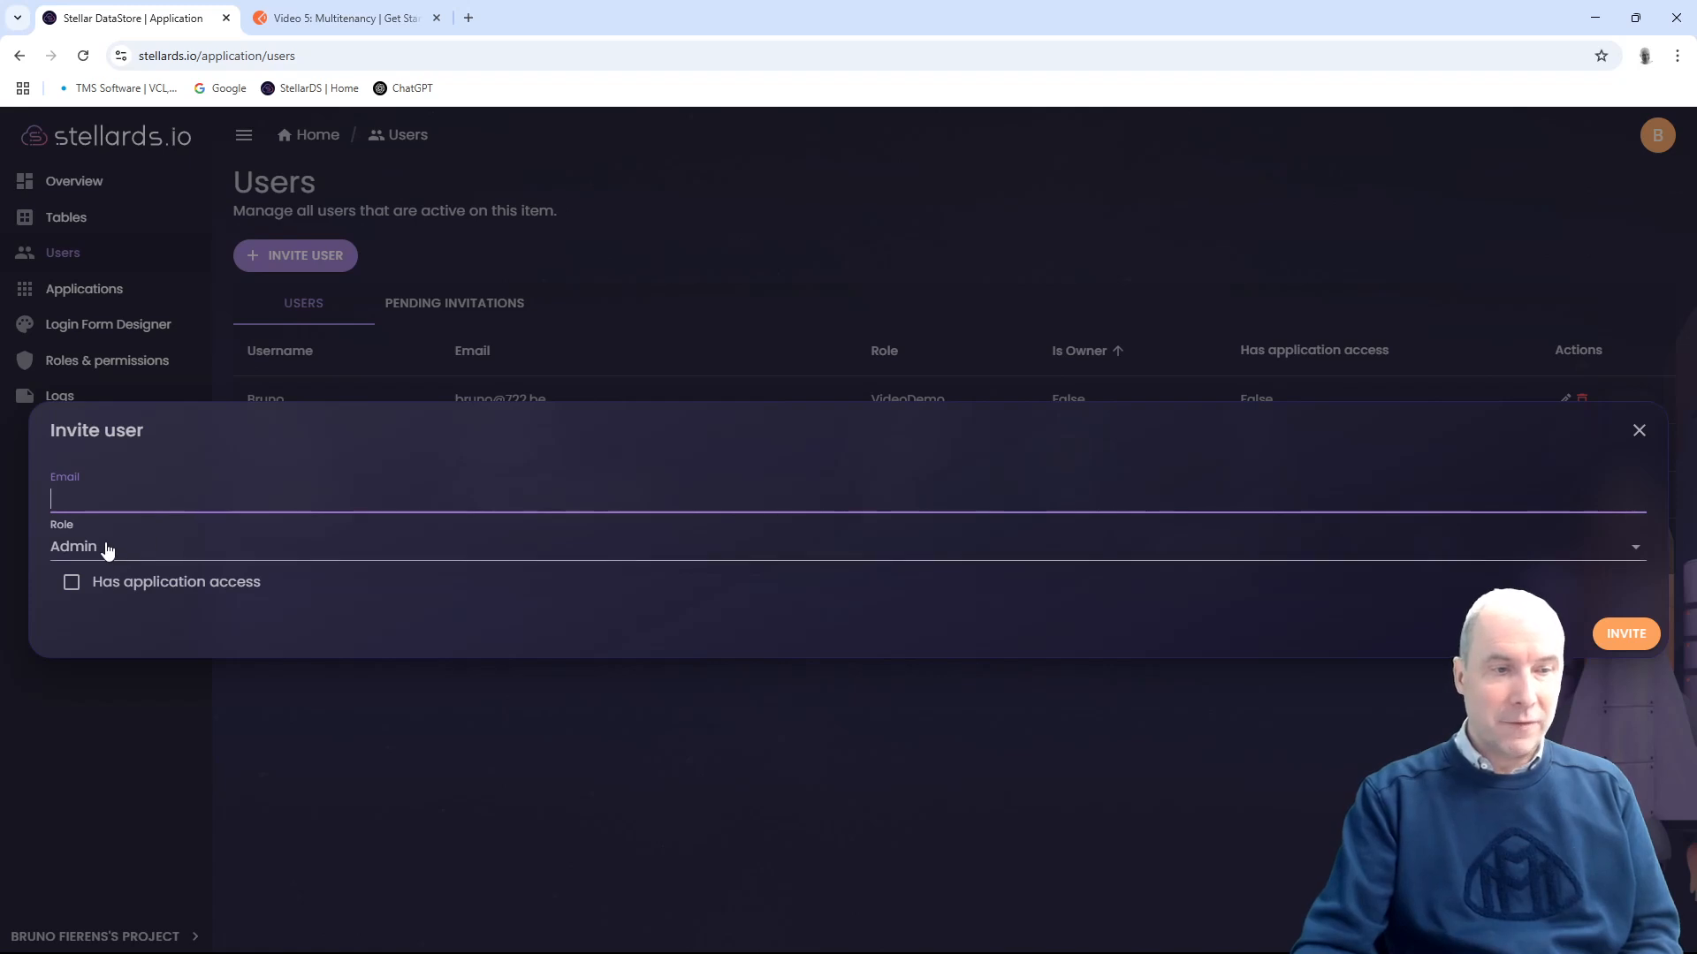
pyautogui.click(156, 548)
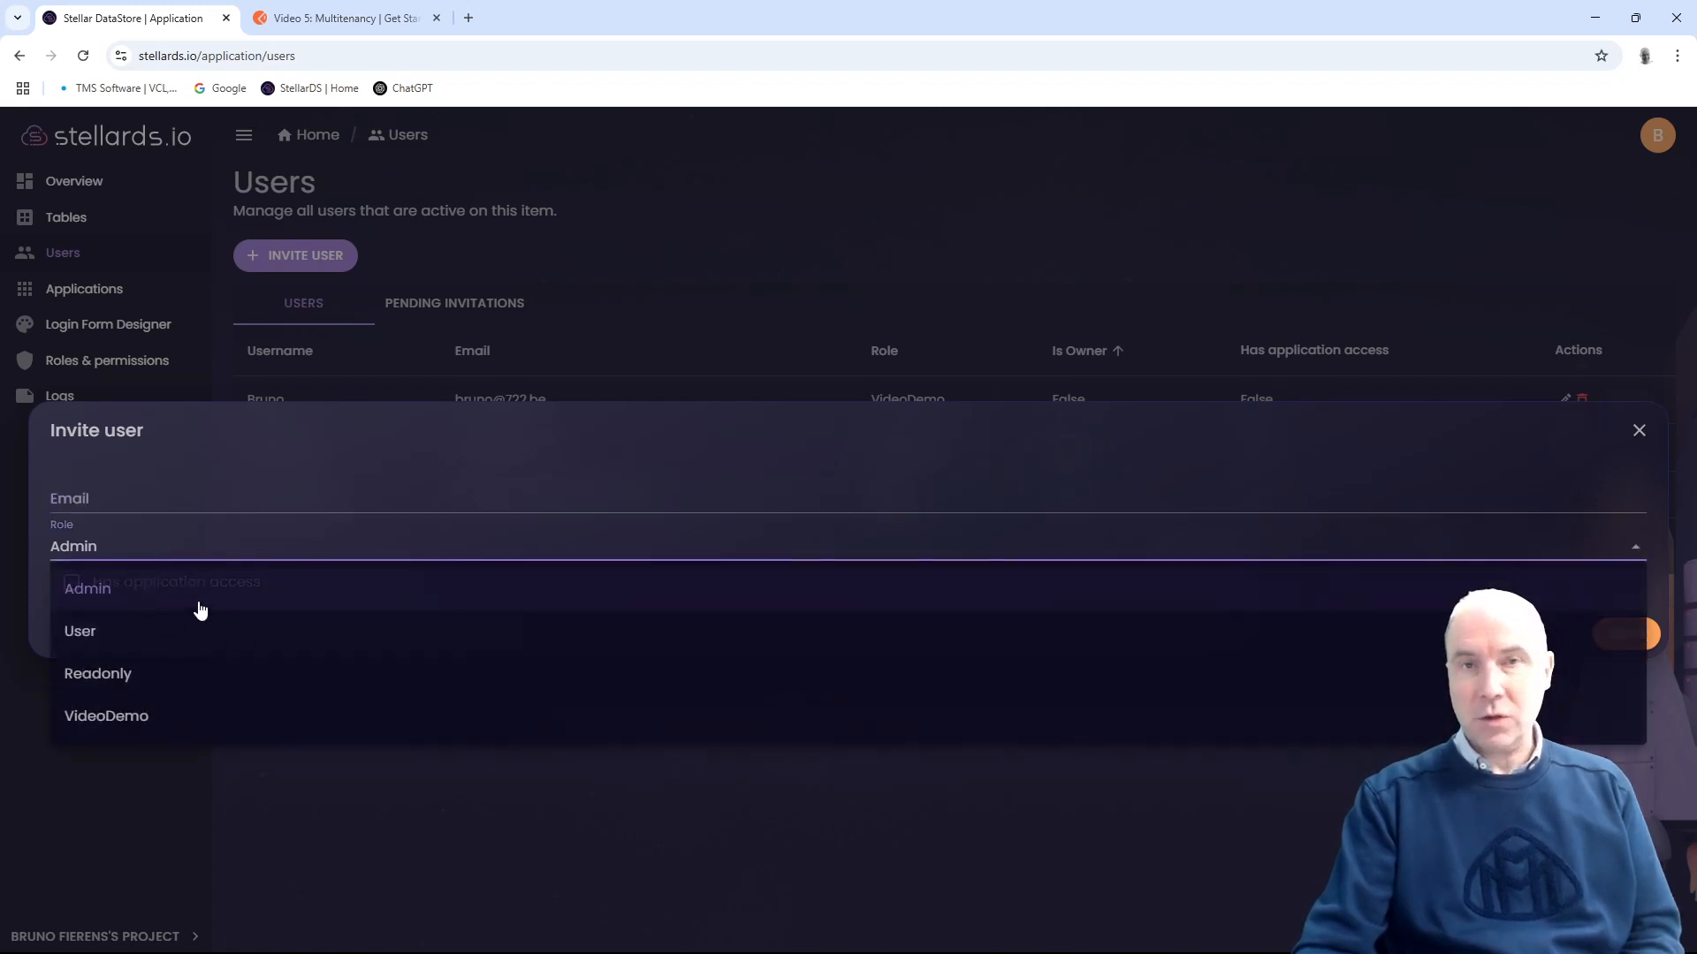
pyautogui.click(239, 485)
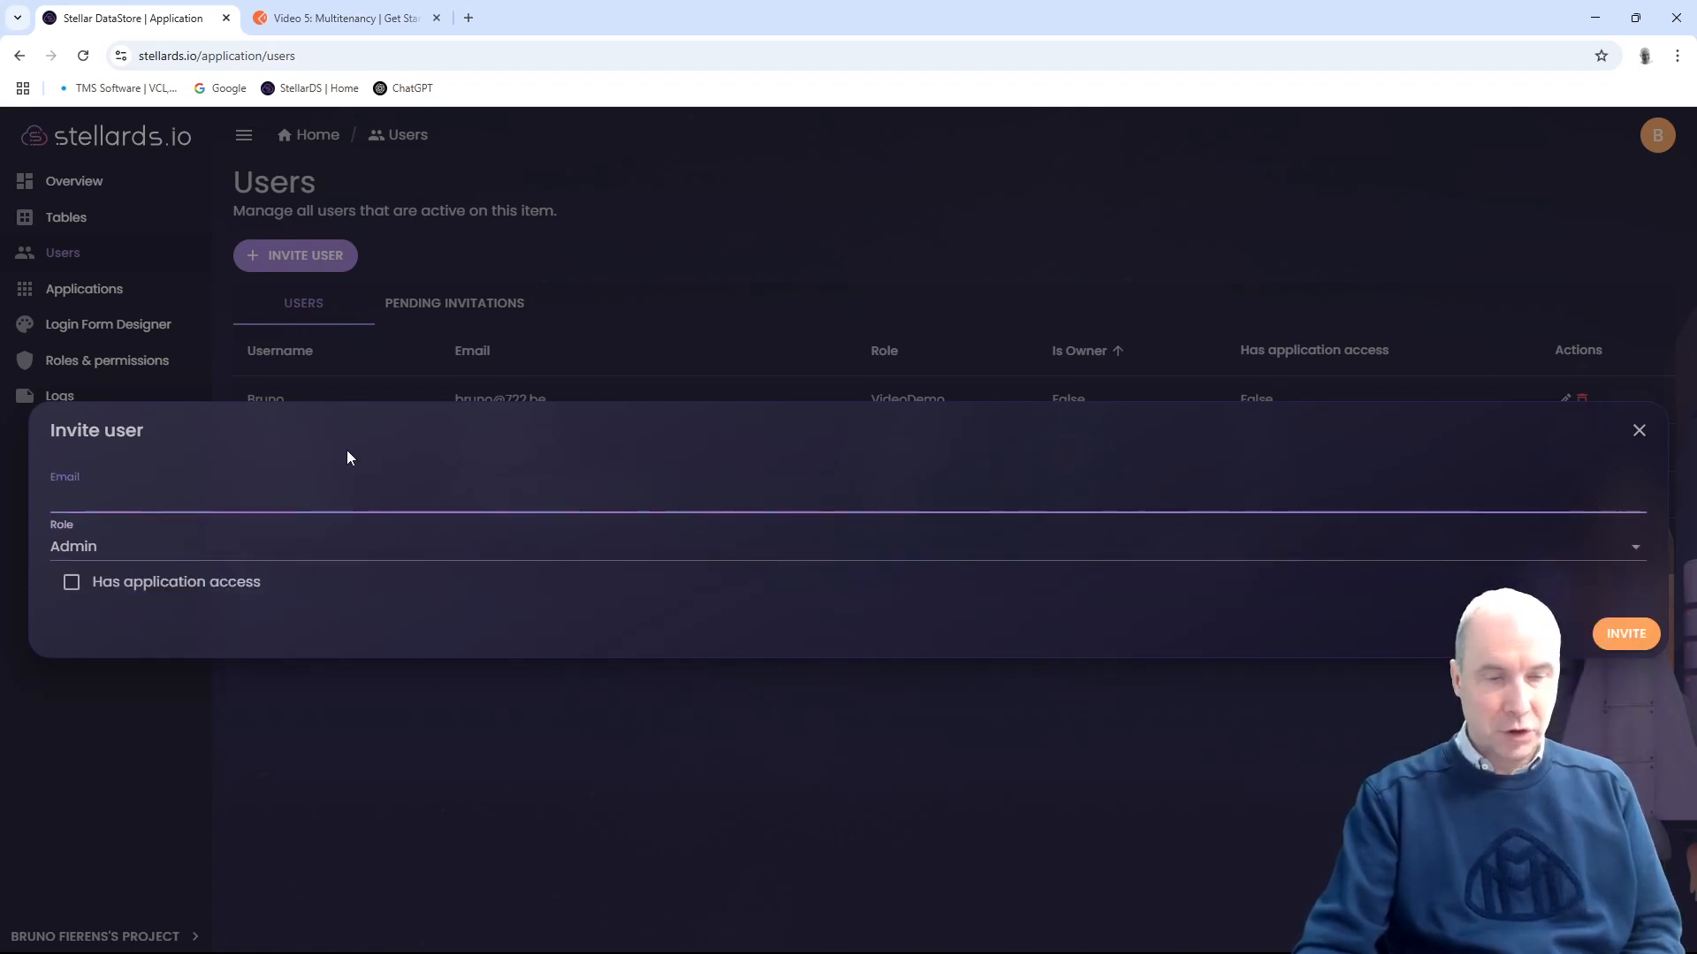
pyautogui.click(1637, 433)
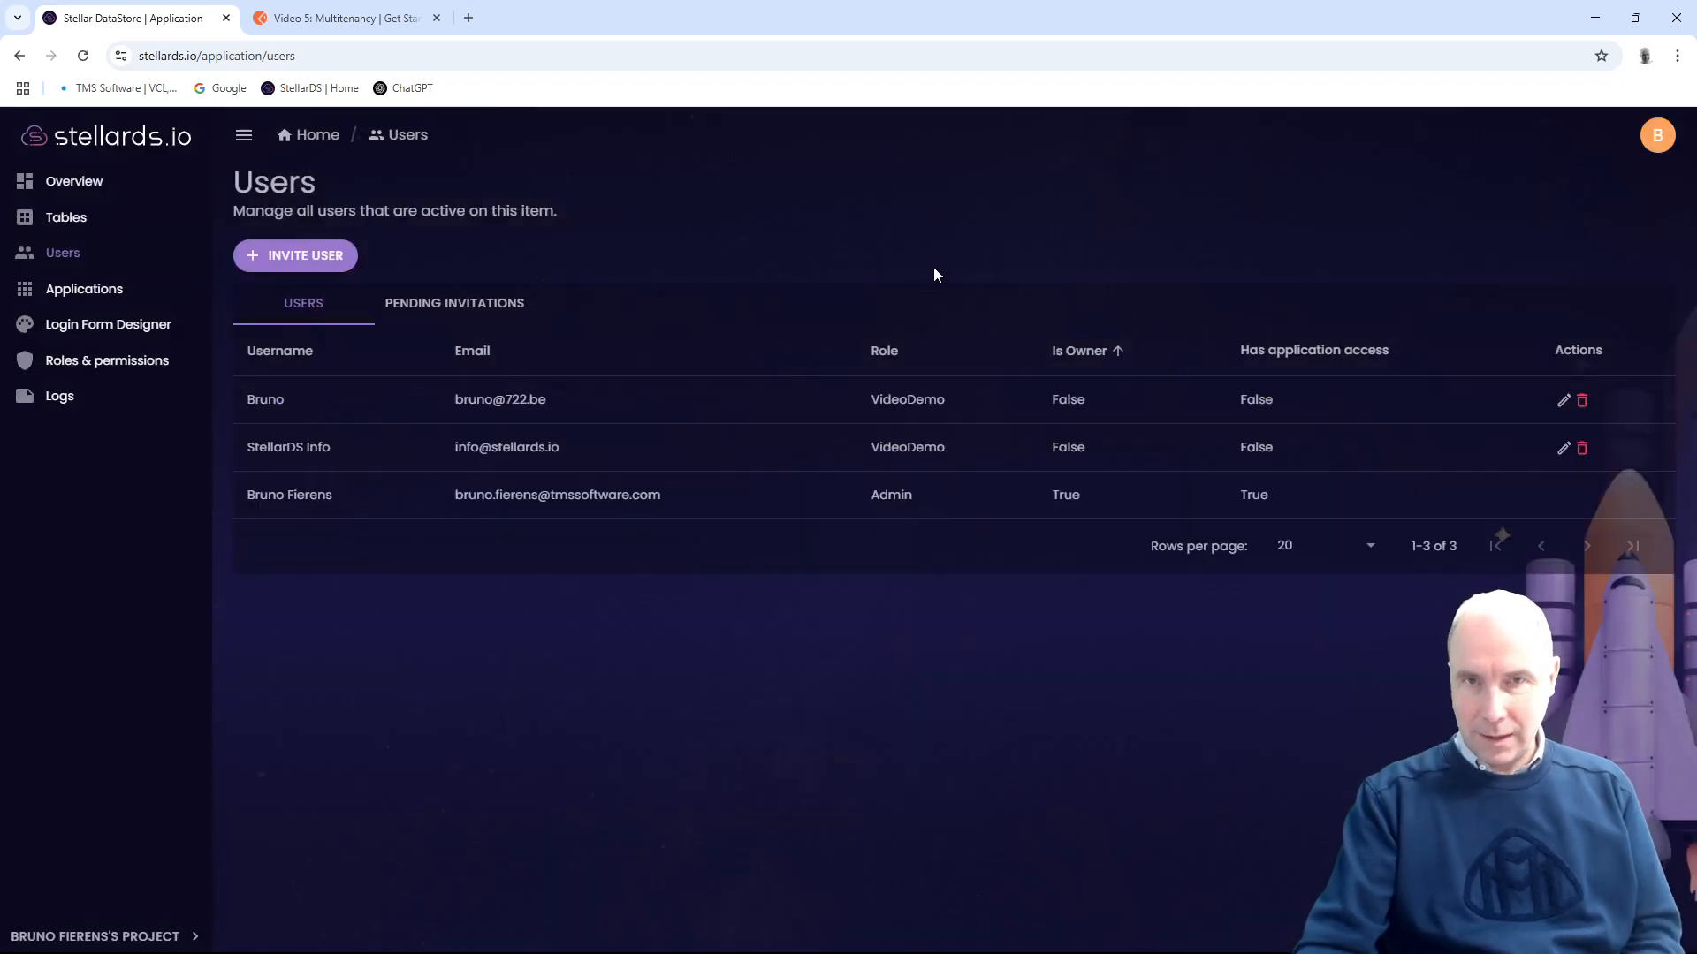
# Step: Check the pending invitations, and examine the e-mails and roles of the two non-owner users in the user list
pyautogui.click(511, 309)
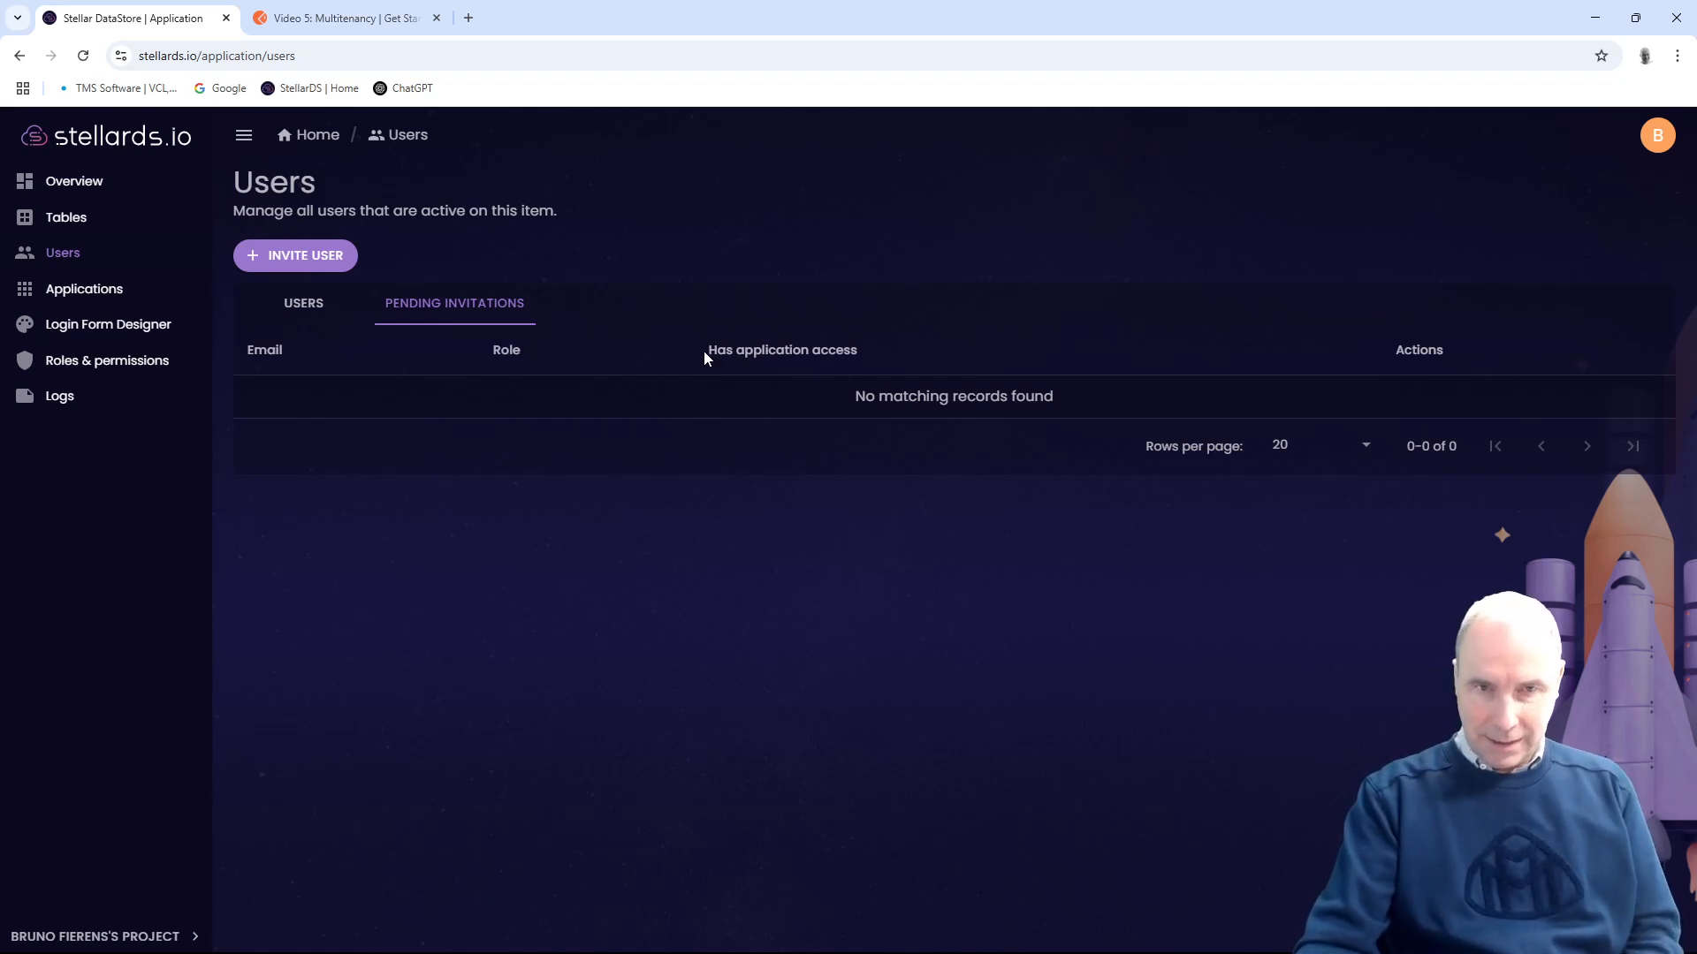
pyautogui.click(300, 304)
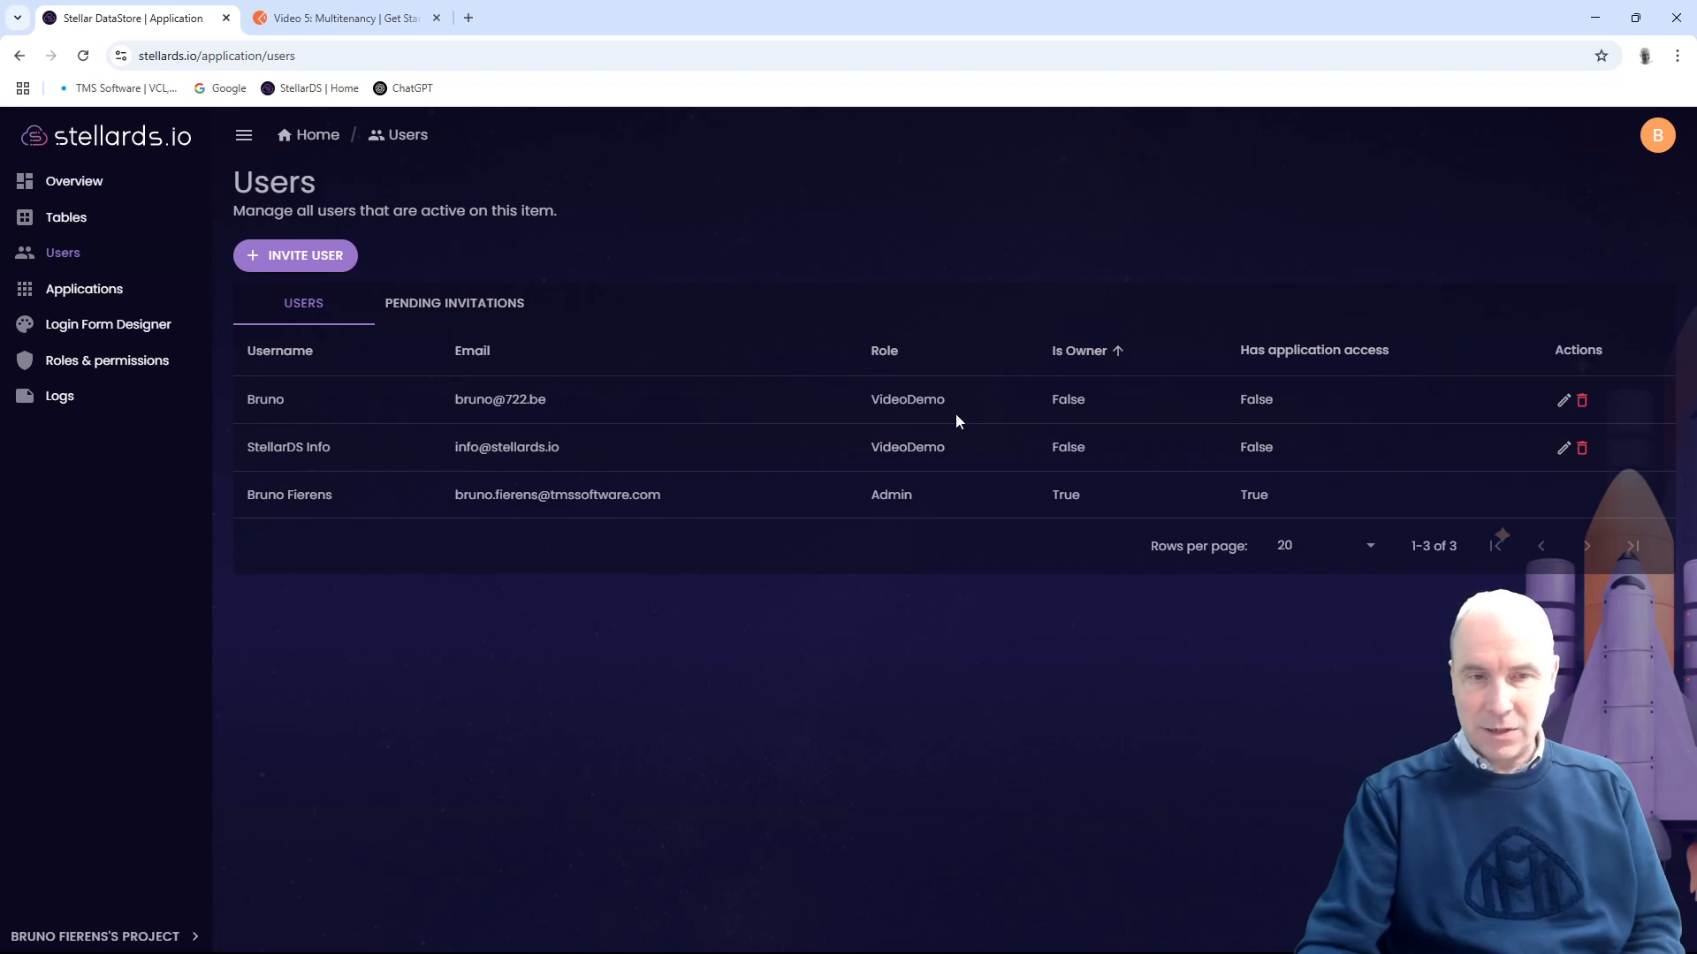
pyautogui.moveTo(570, 405); pyautogui.dragTo(450, 406)
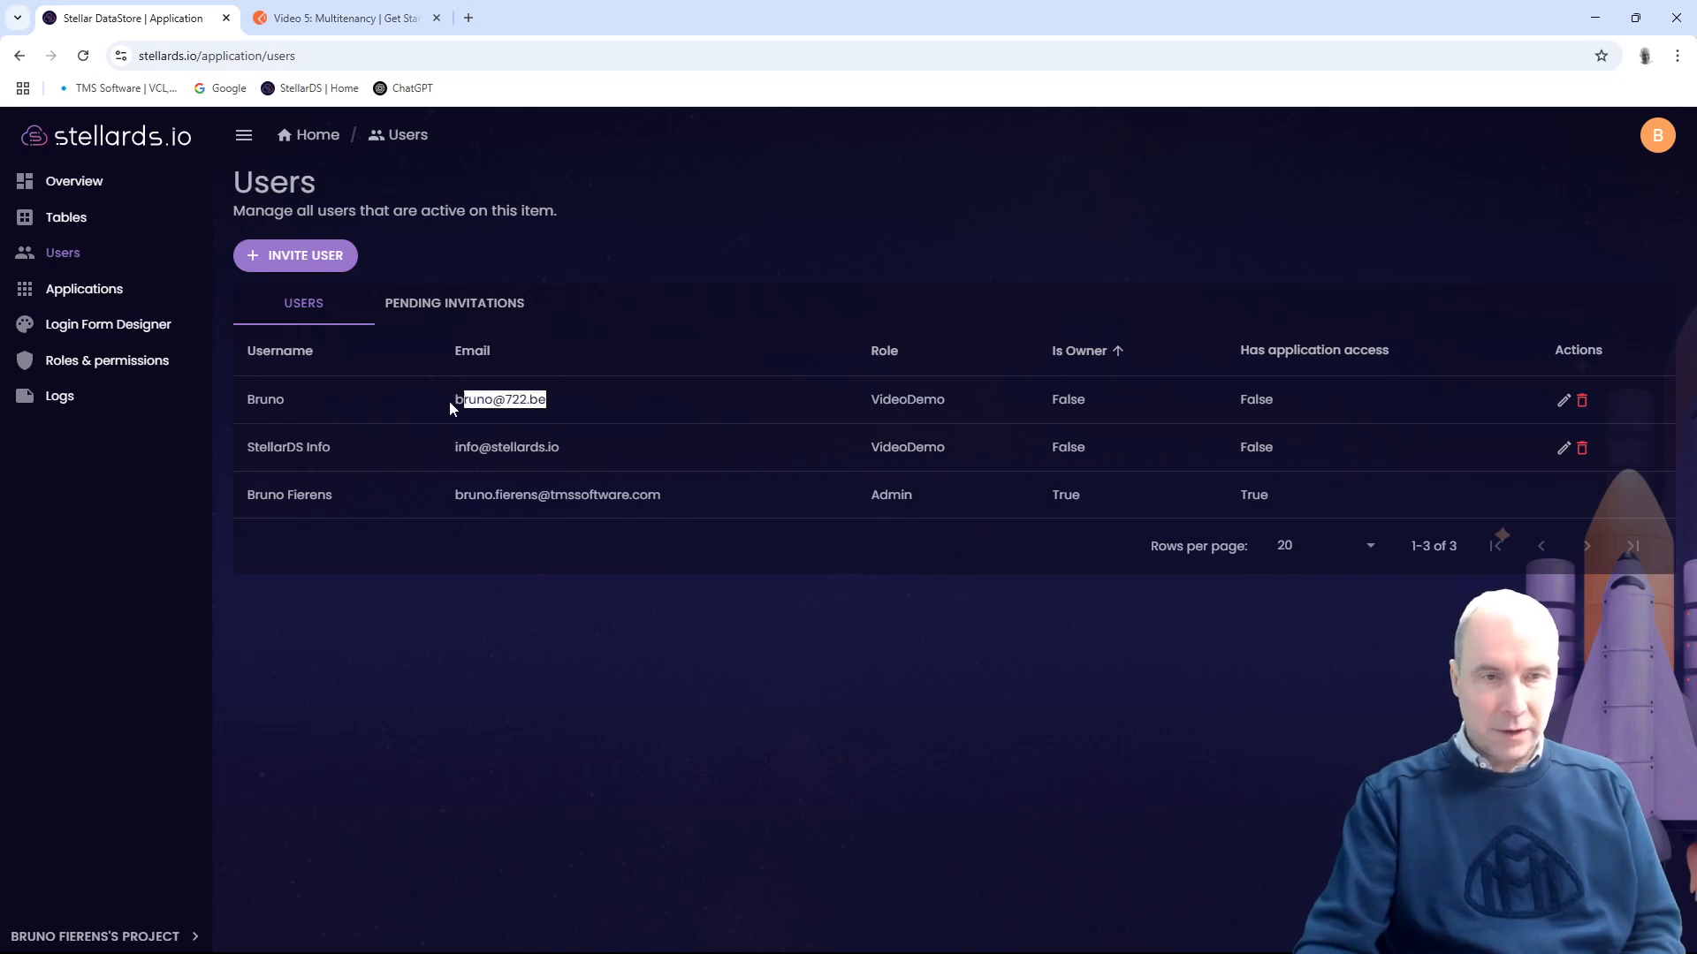
pyautogui.moveTo(562, 449); pyautogui.dragTo(469, 448)
pyautogui.click(958, 404)
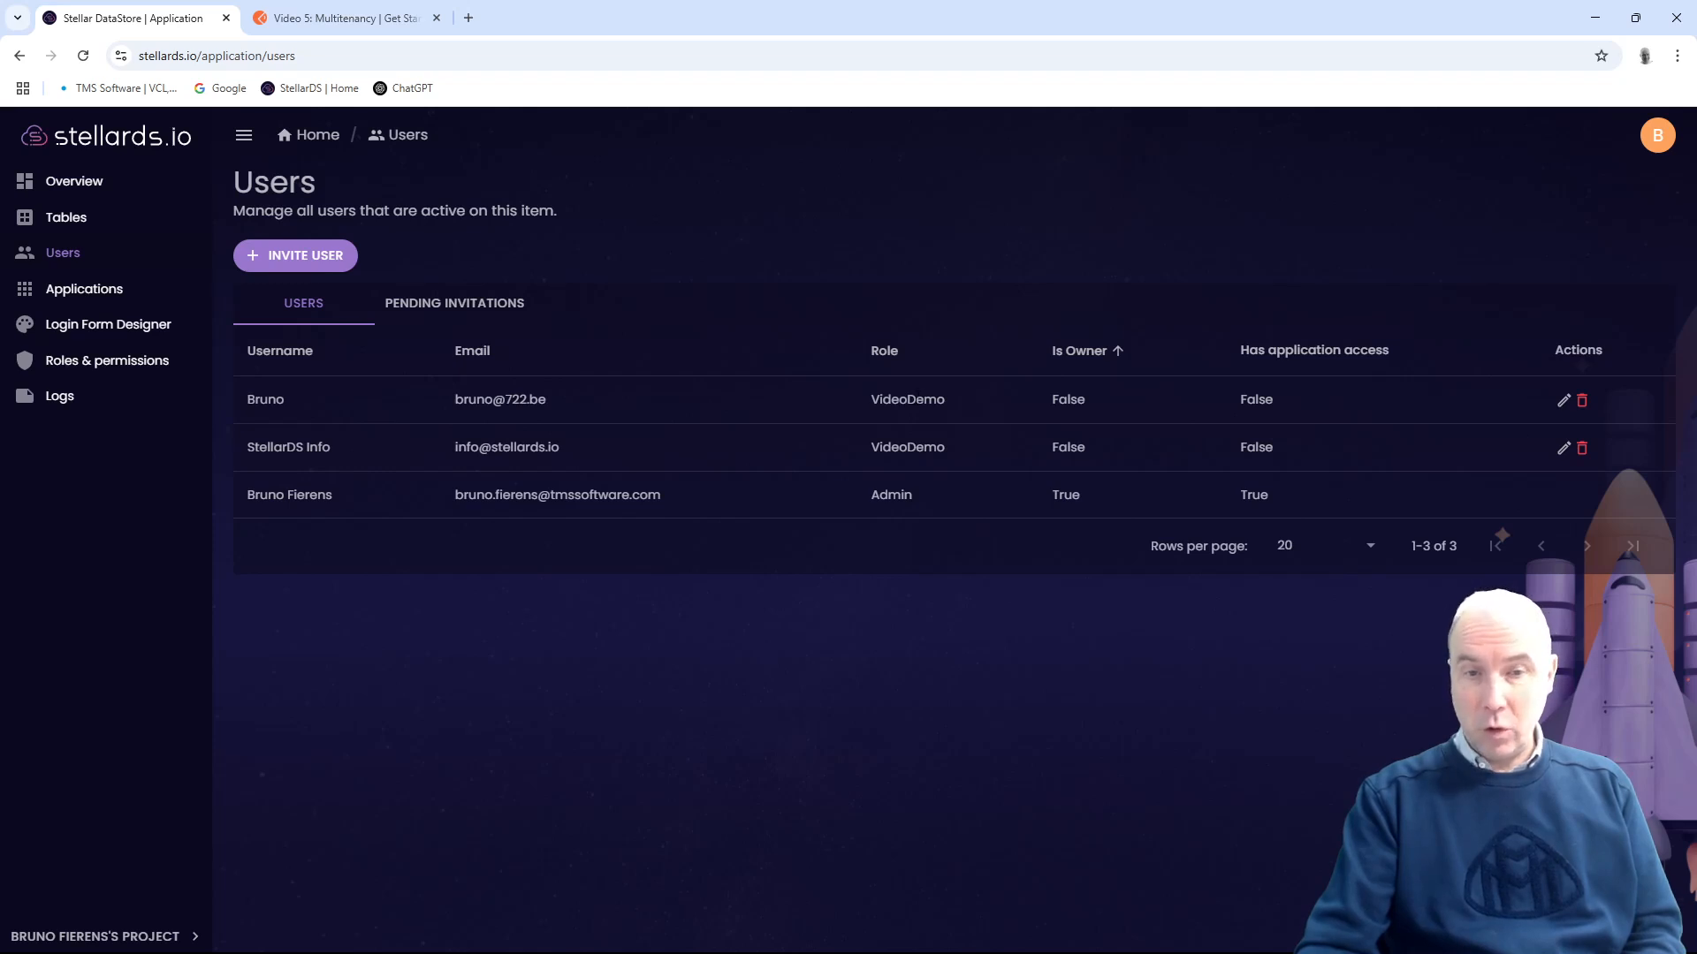
pyautogui.doubleClick(943, 411)
pyautogui.click(967, 402)
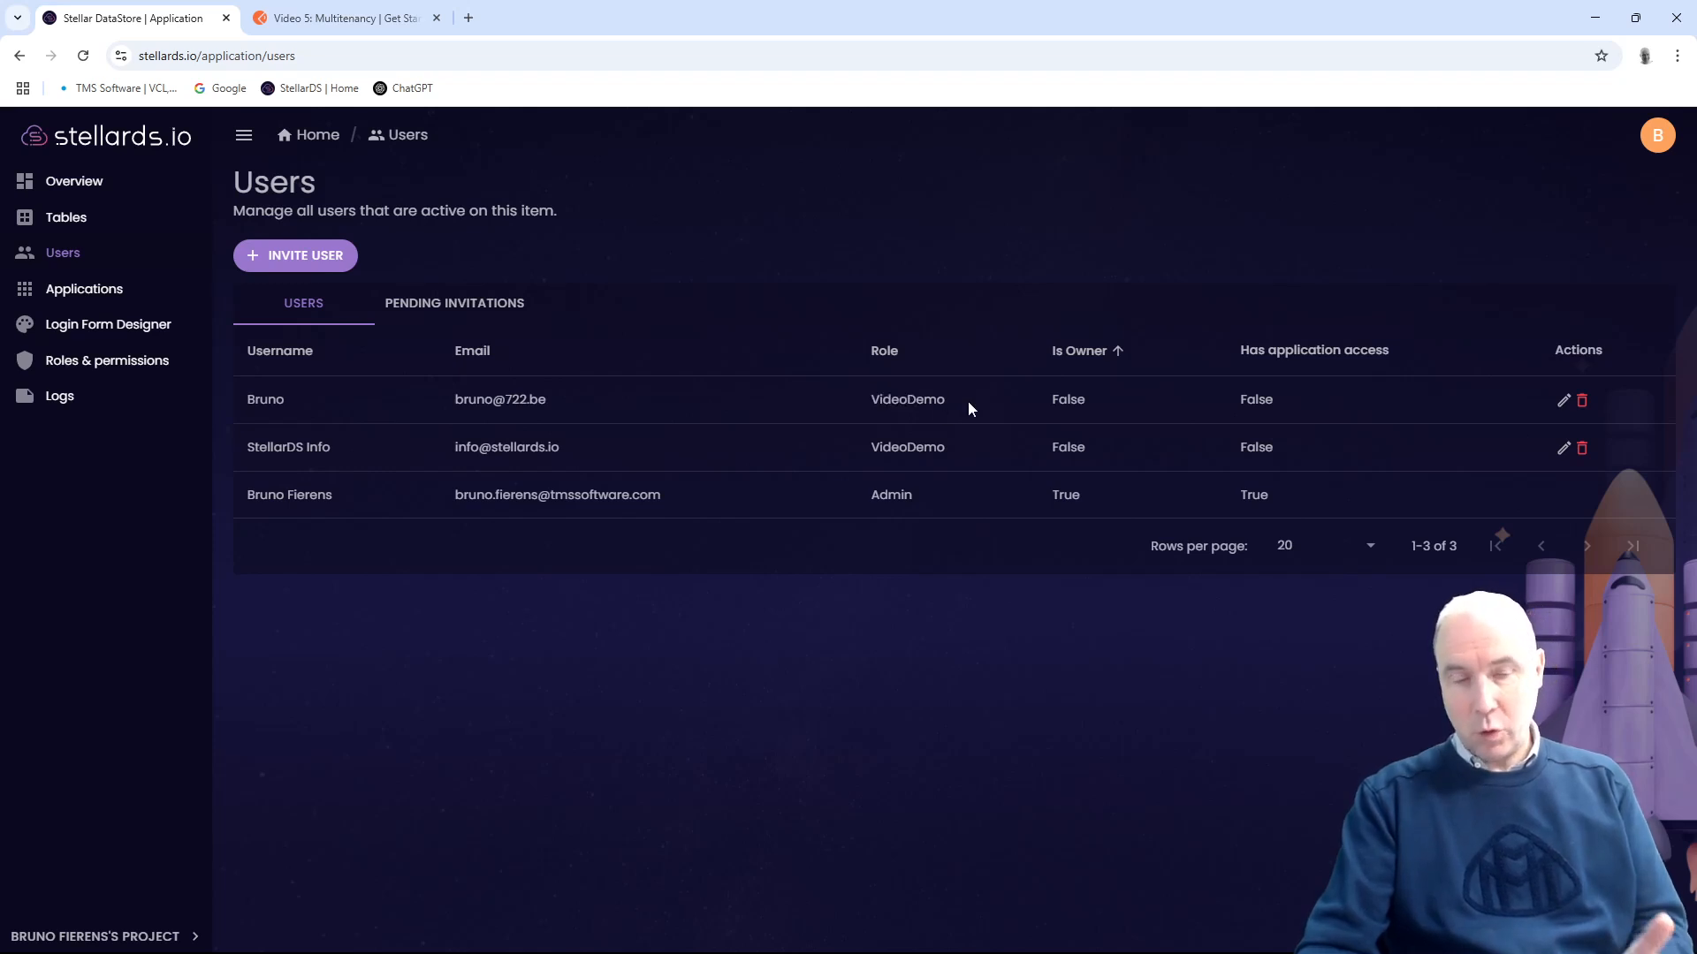
# Step: Review the permissions of the VideoDemo role and return to the project's user list
pyautogui.click(129, 364)
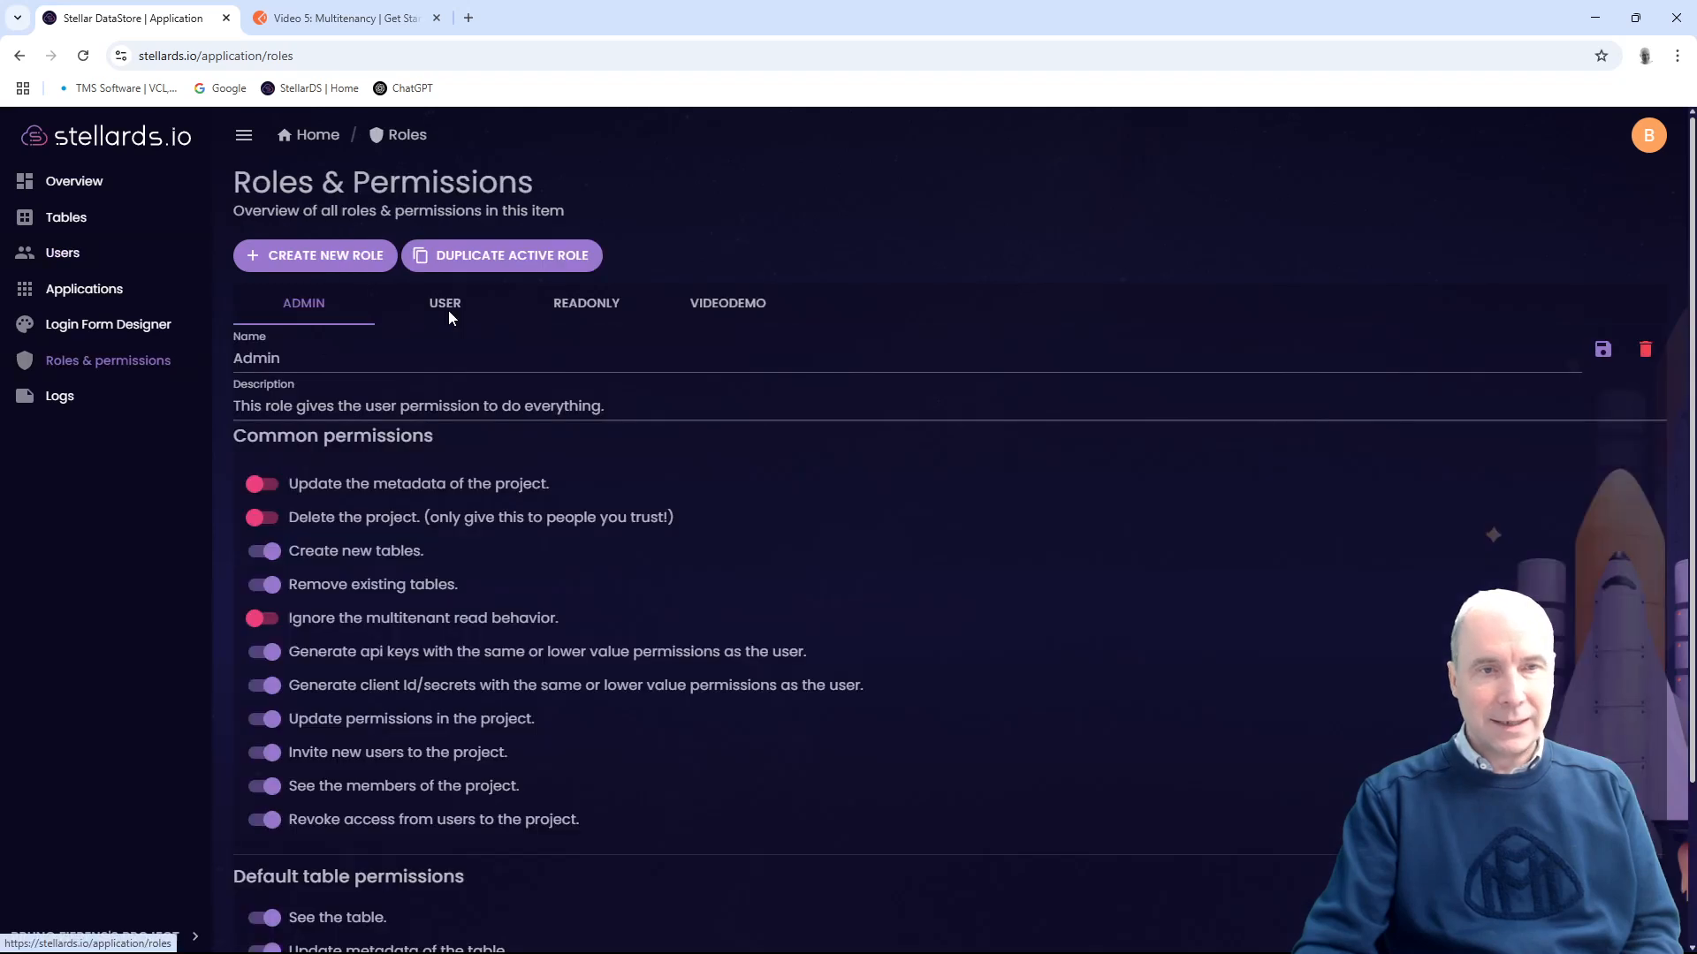
pyautogui.click(773, 305)
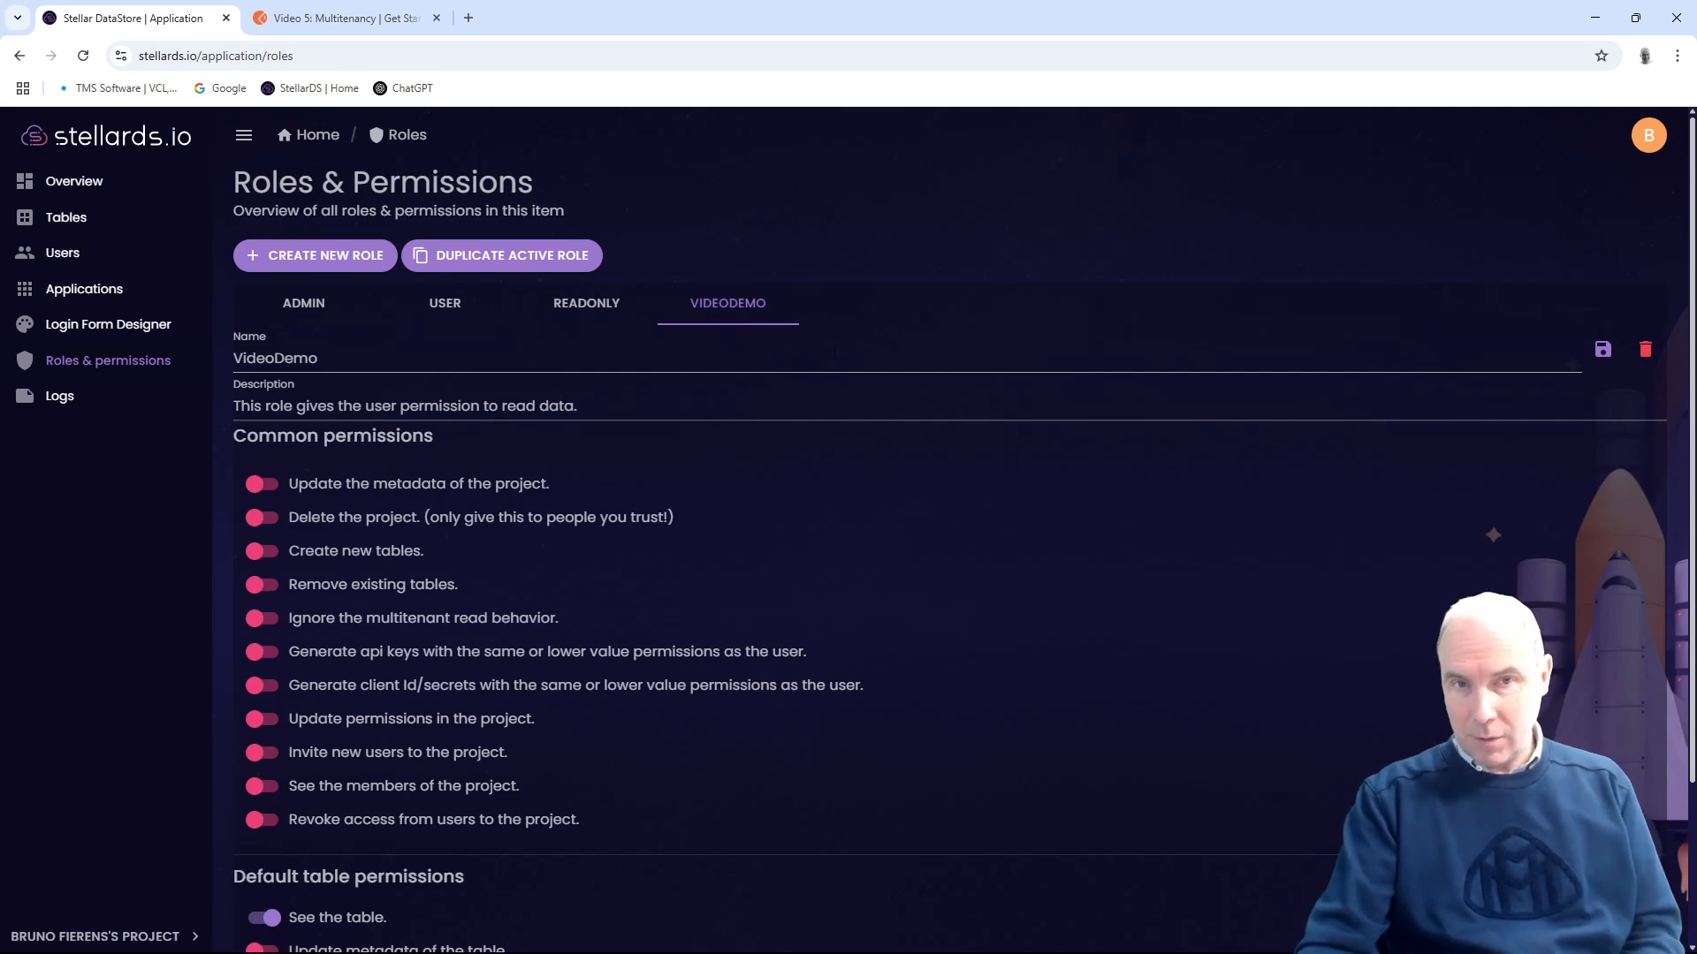
pyautogui.click(78, 253)
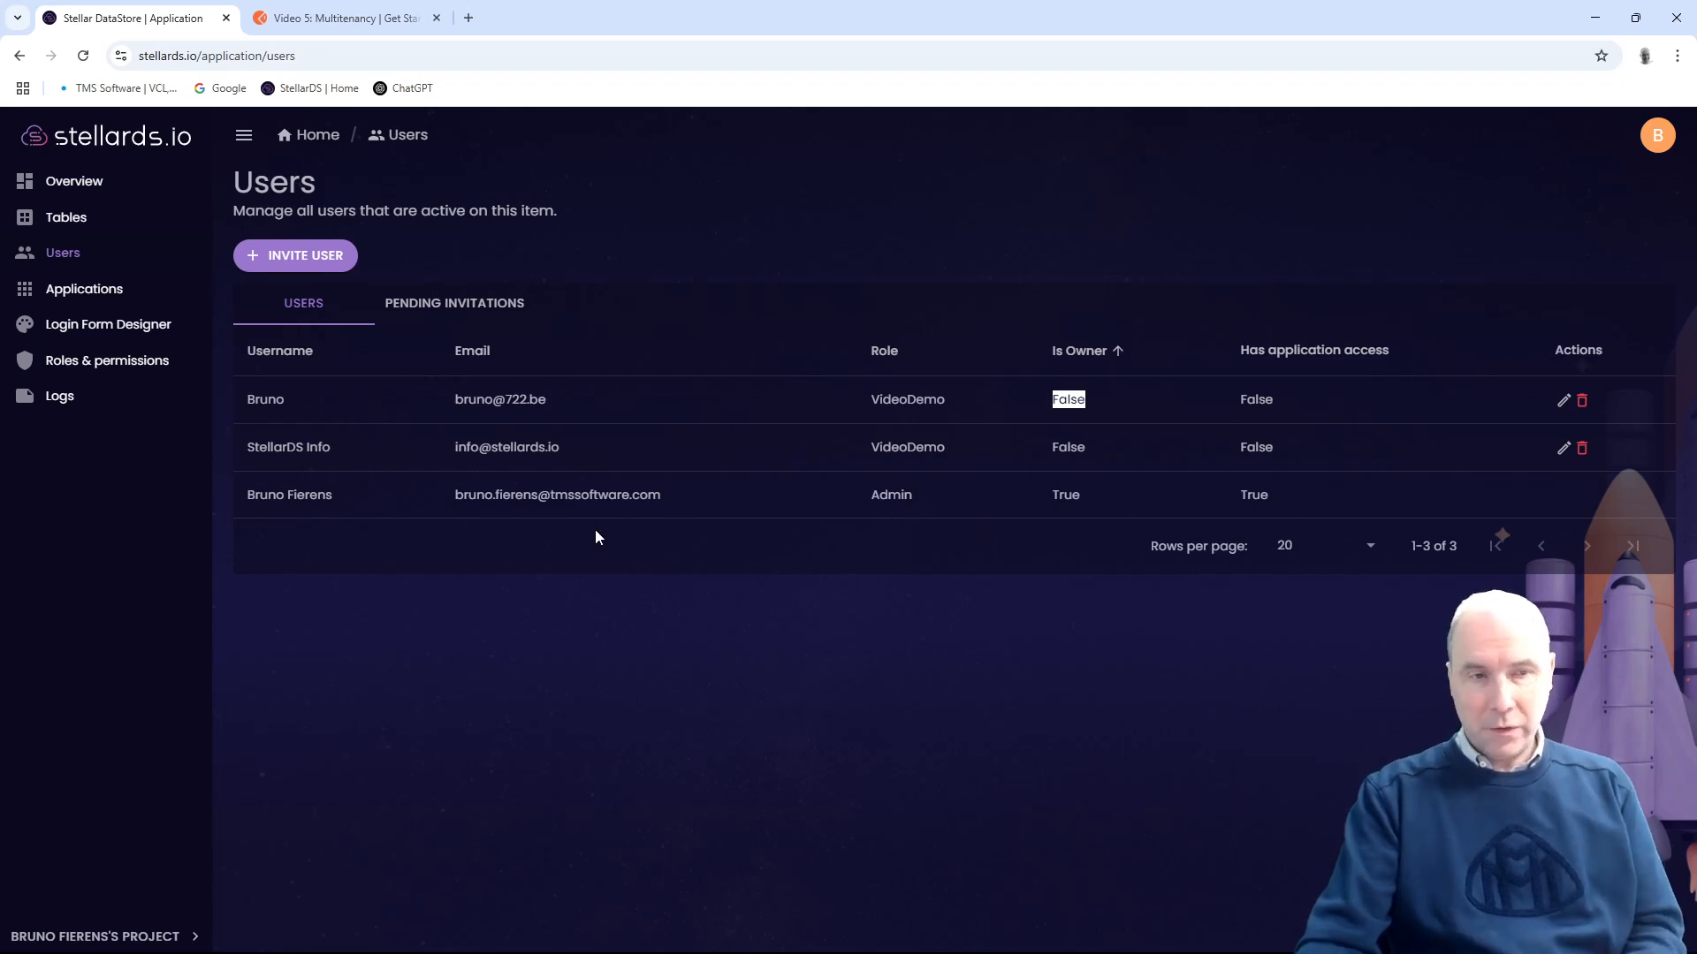
# Step: Examine the Admin owner's user entry and the postman entry among the OAuth applications
pyautogui.moveTo(244, 495); pyautogui.dragTo(1292, 491)
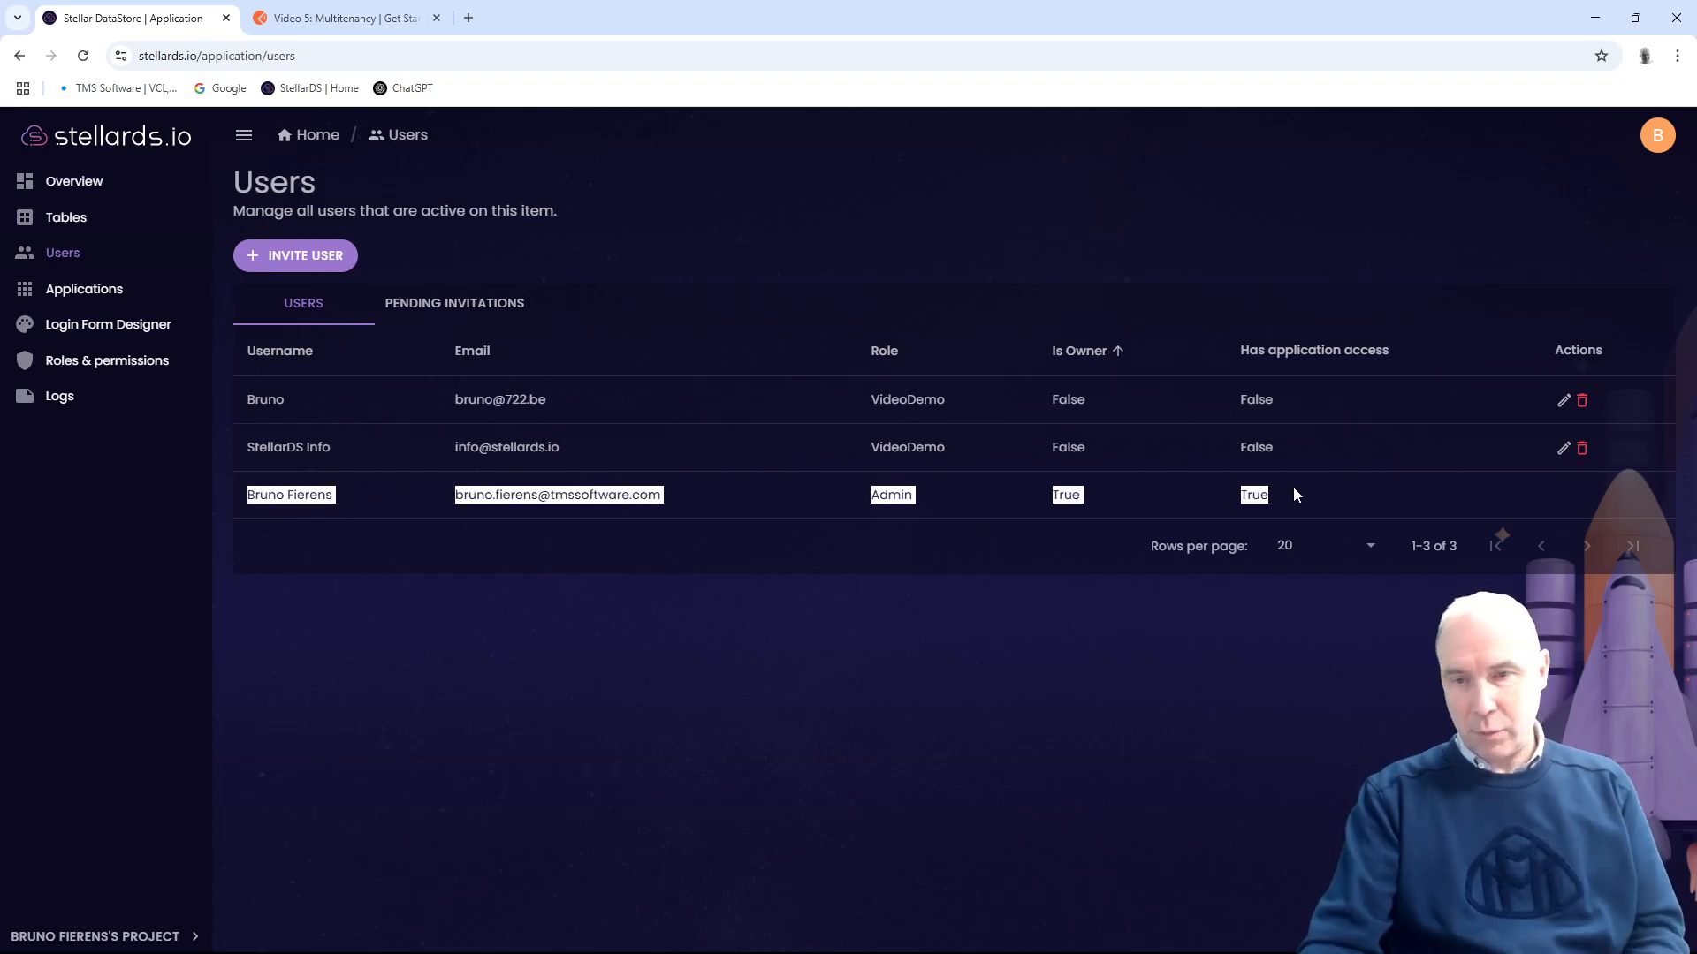
pyautogui.click(98, 293)
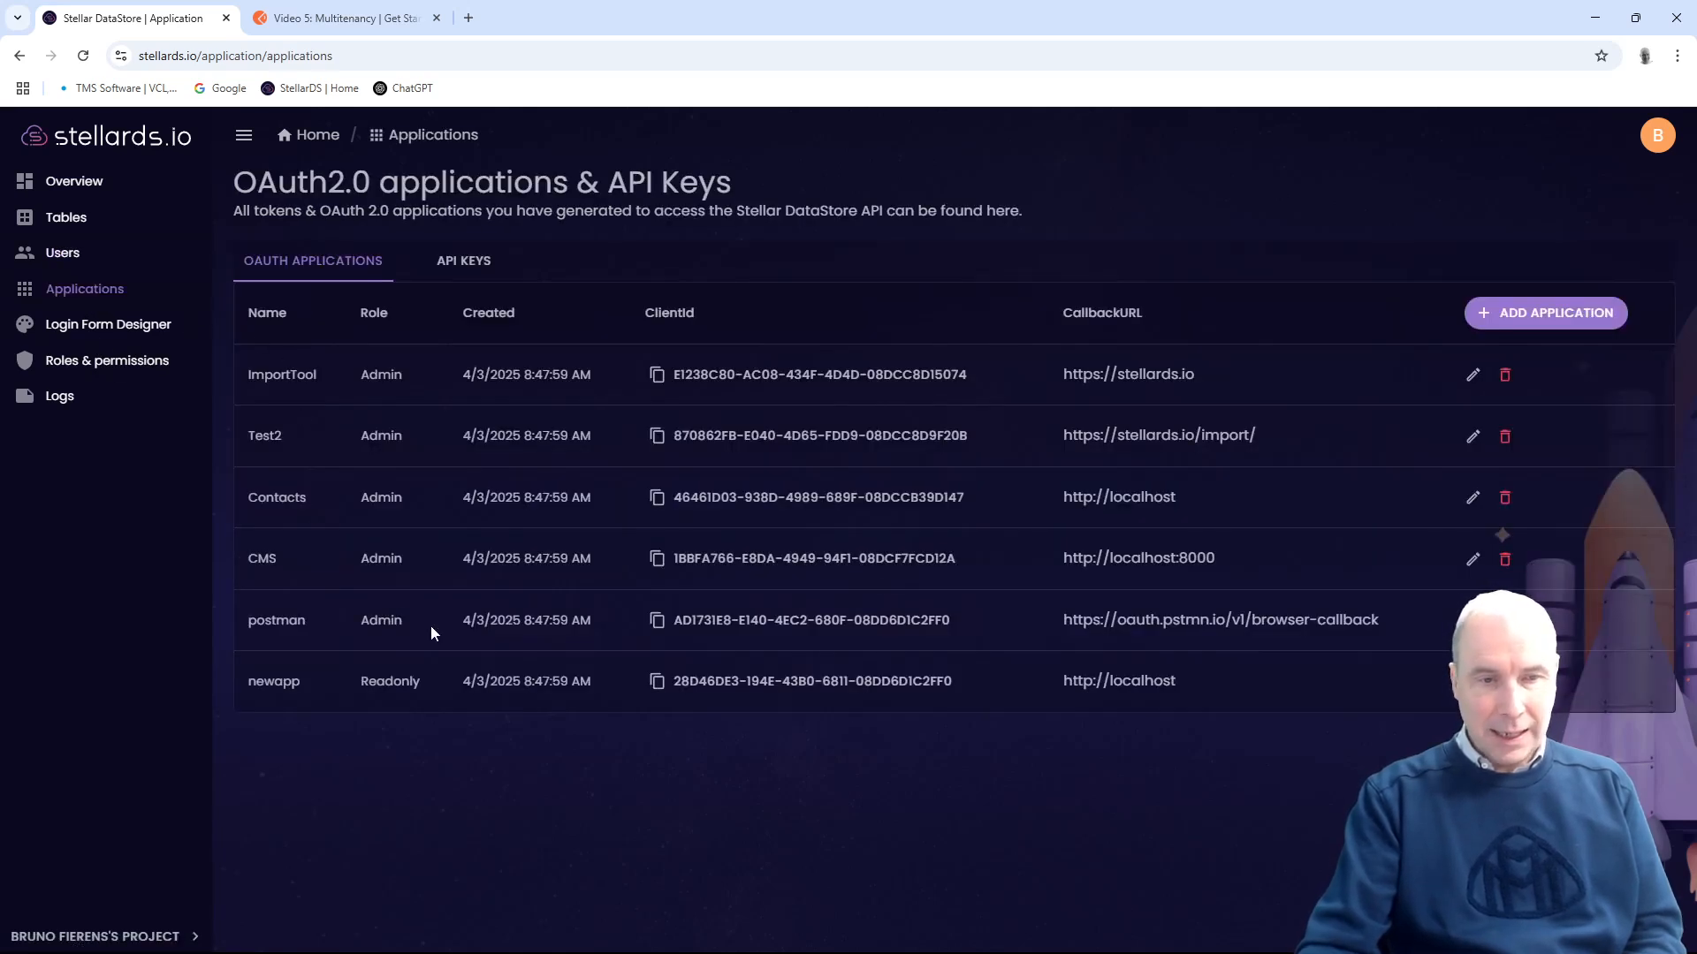
pyautogui.moveTo(249, 621); pyautogui.dragTo(1382, 624)
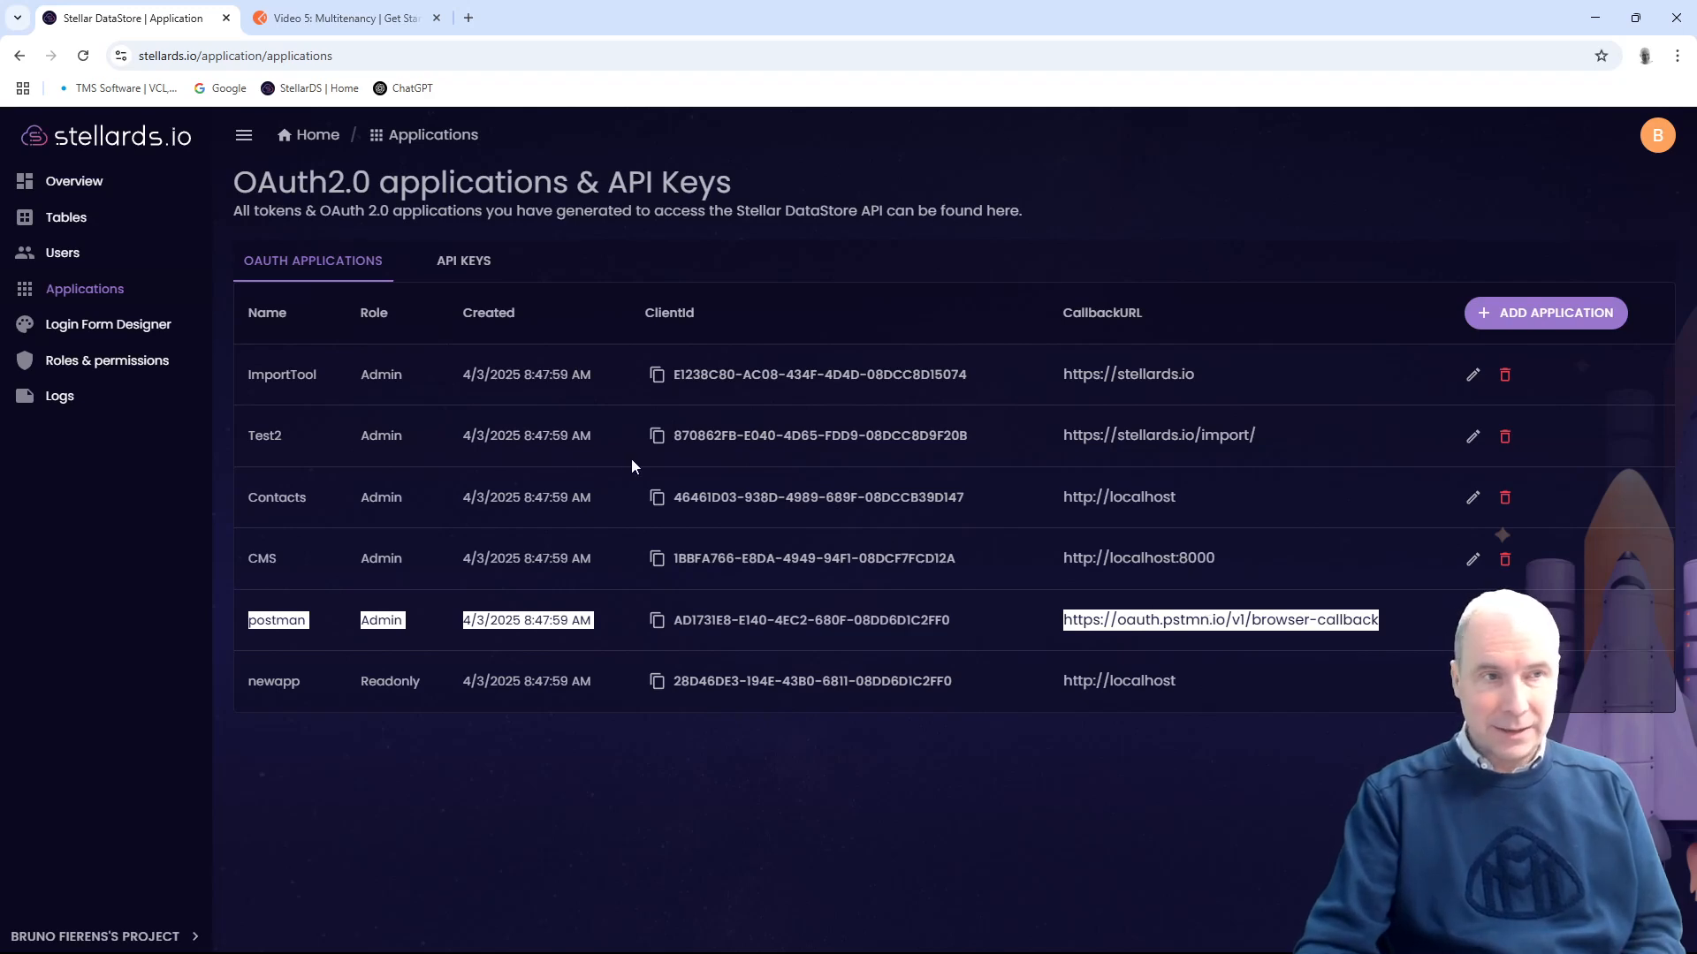
# Step: Find the multi-tenant VideoDemos table, and view its fields and stored data
pyautogui.click(93, 223)
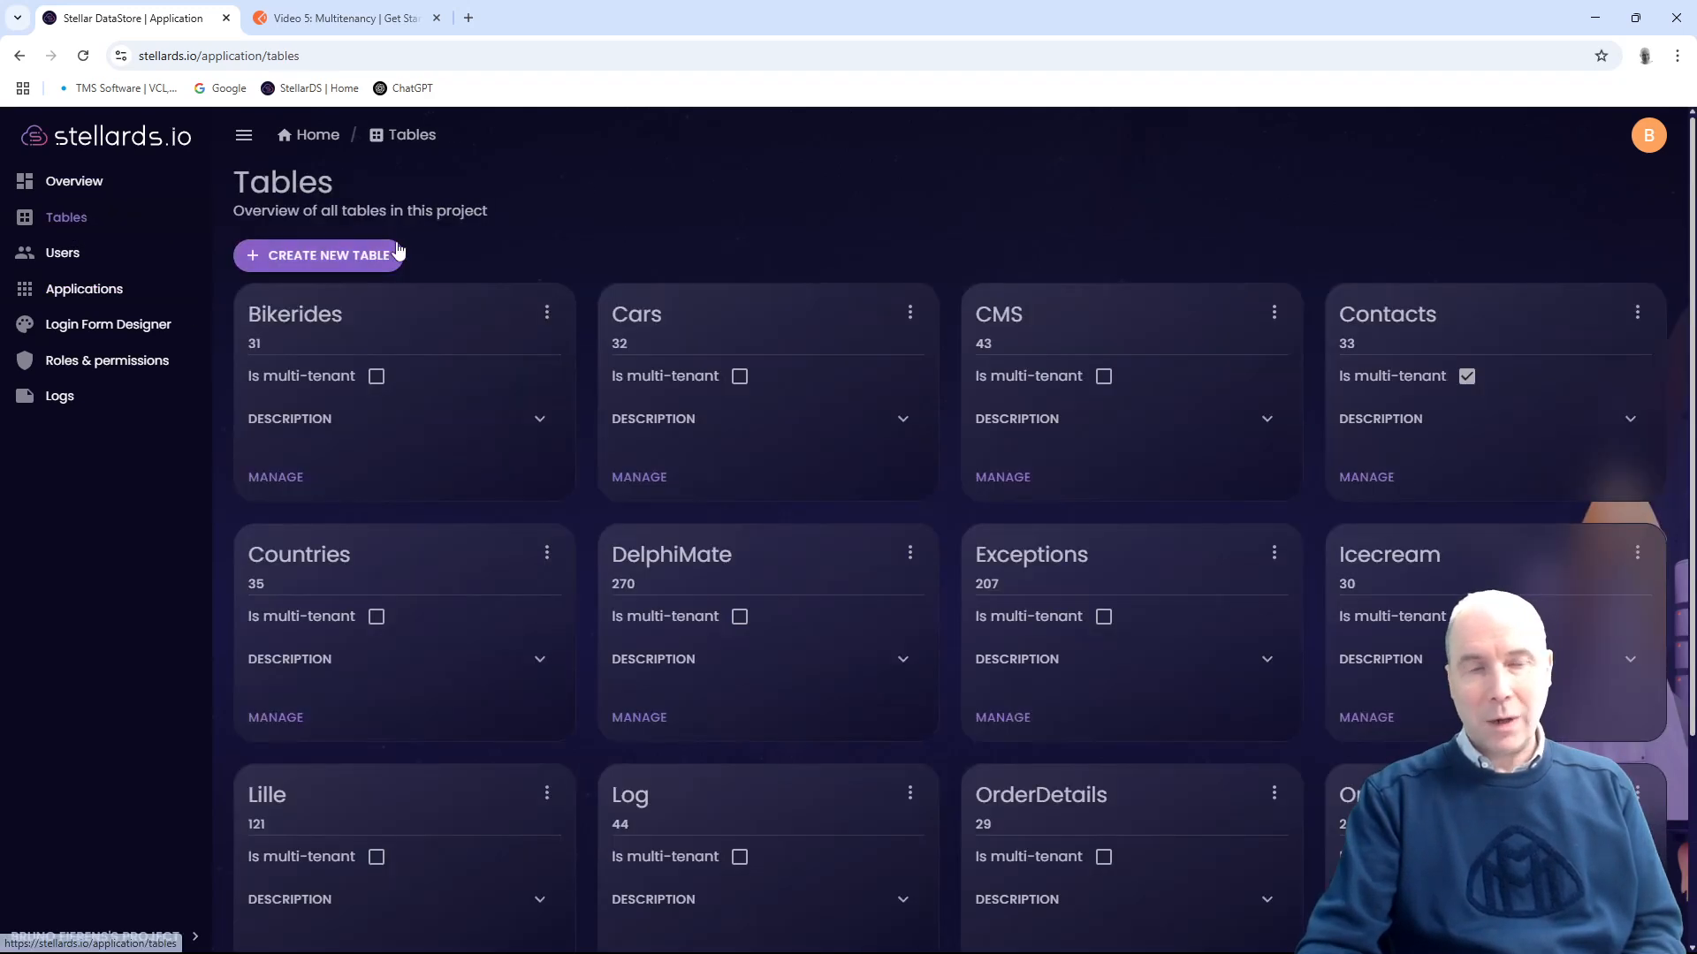
pyautogui.scroll(-3, 882, 345)
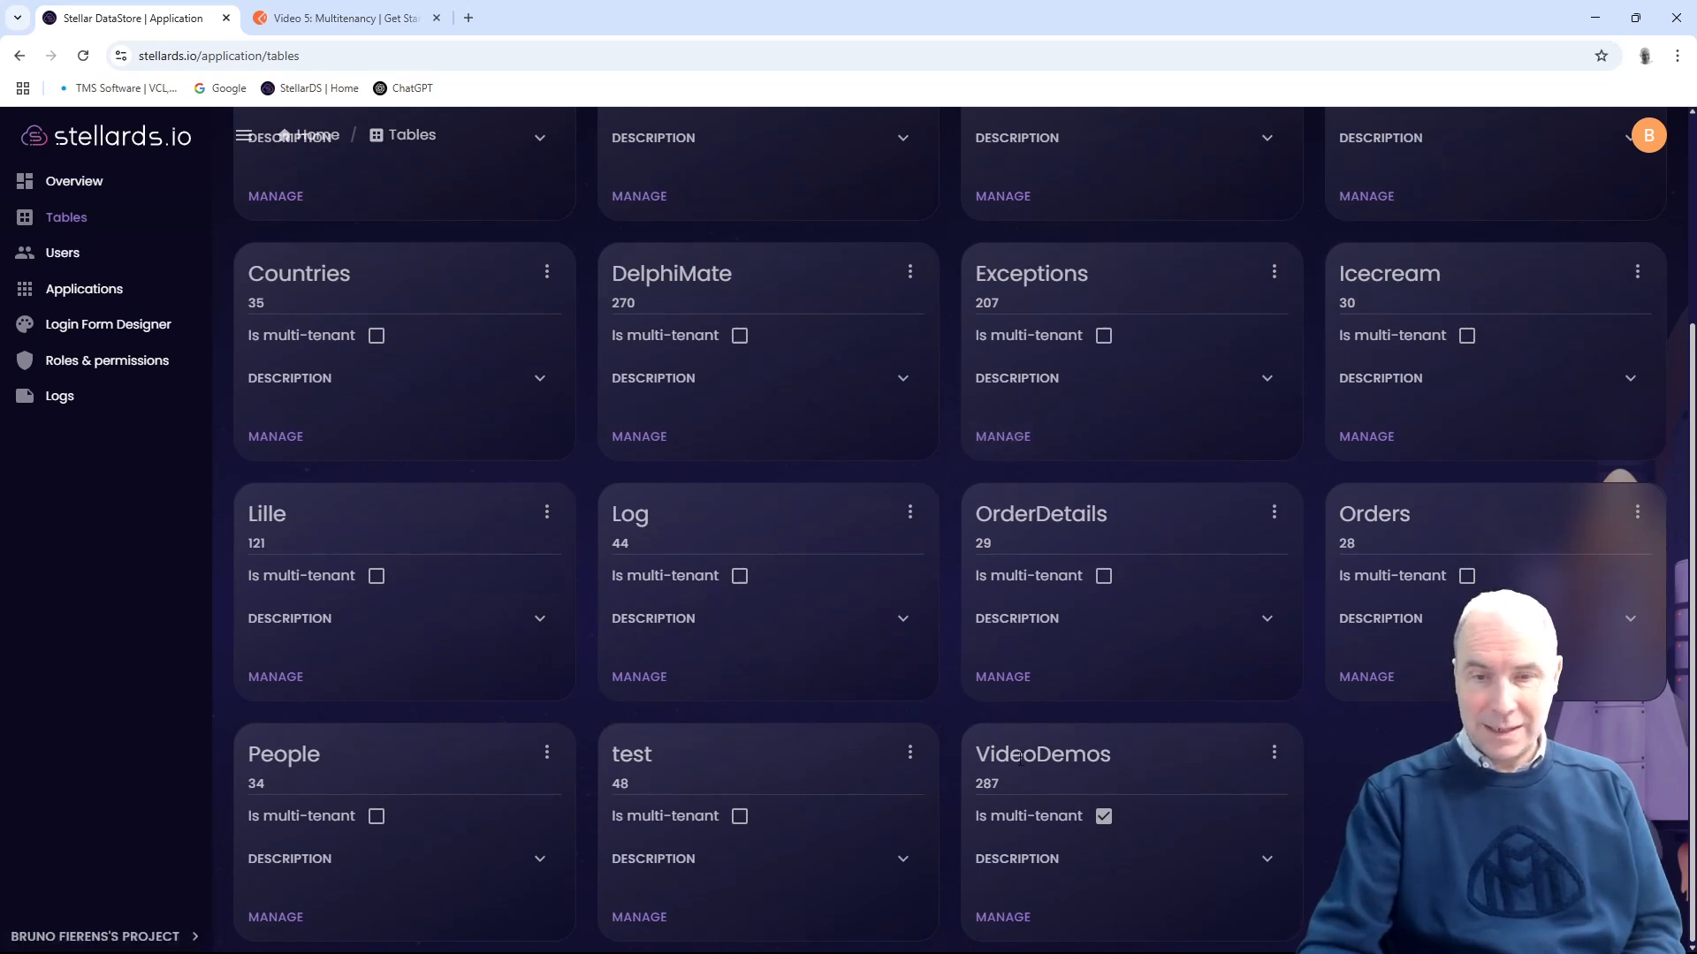
pyautogui.moveTo(1036, 754); pyautogui.dragTo(1110, 753)
pyautogui.click(1070, 779)
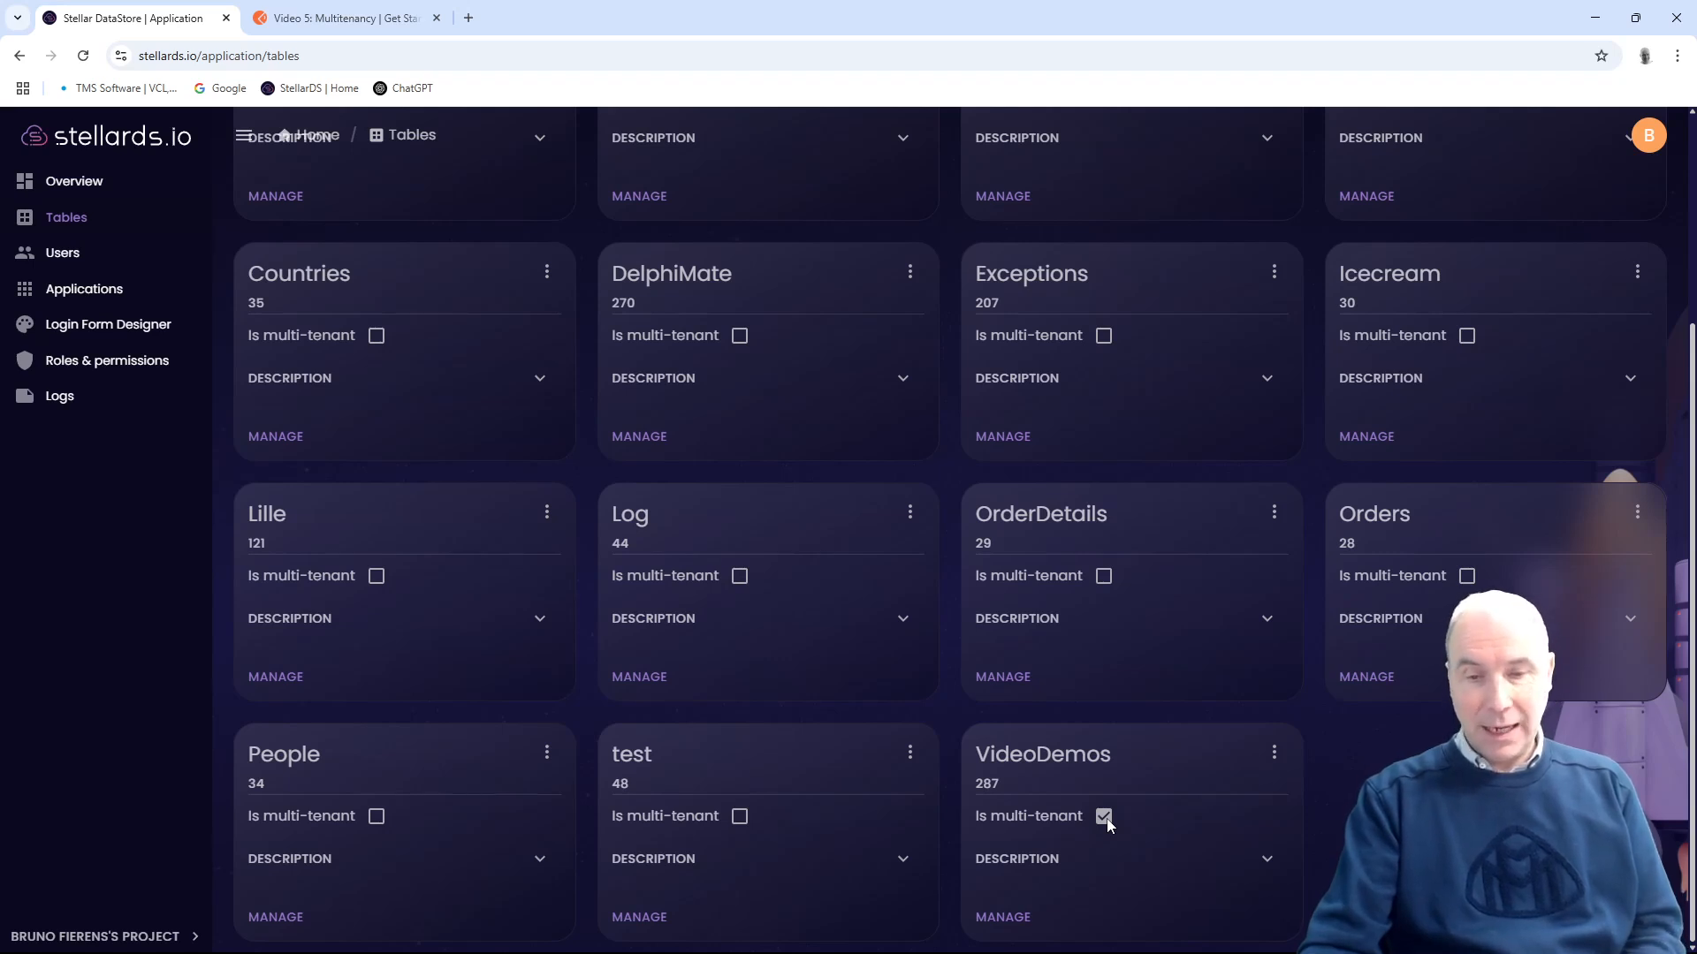
pyautogui.click(1012, 918)
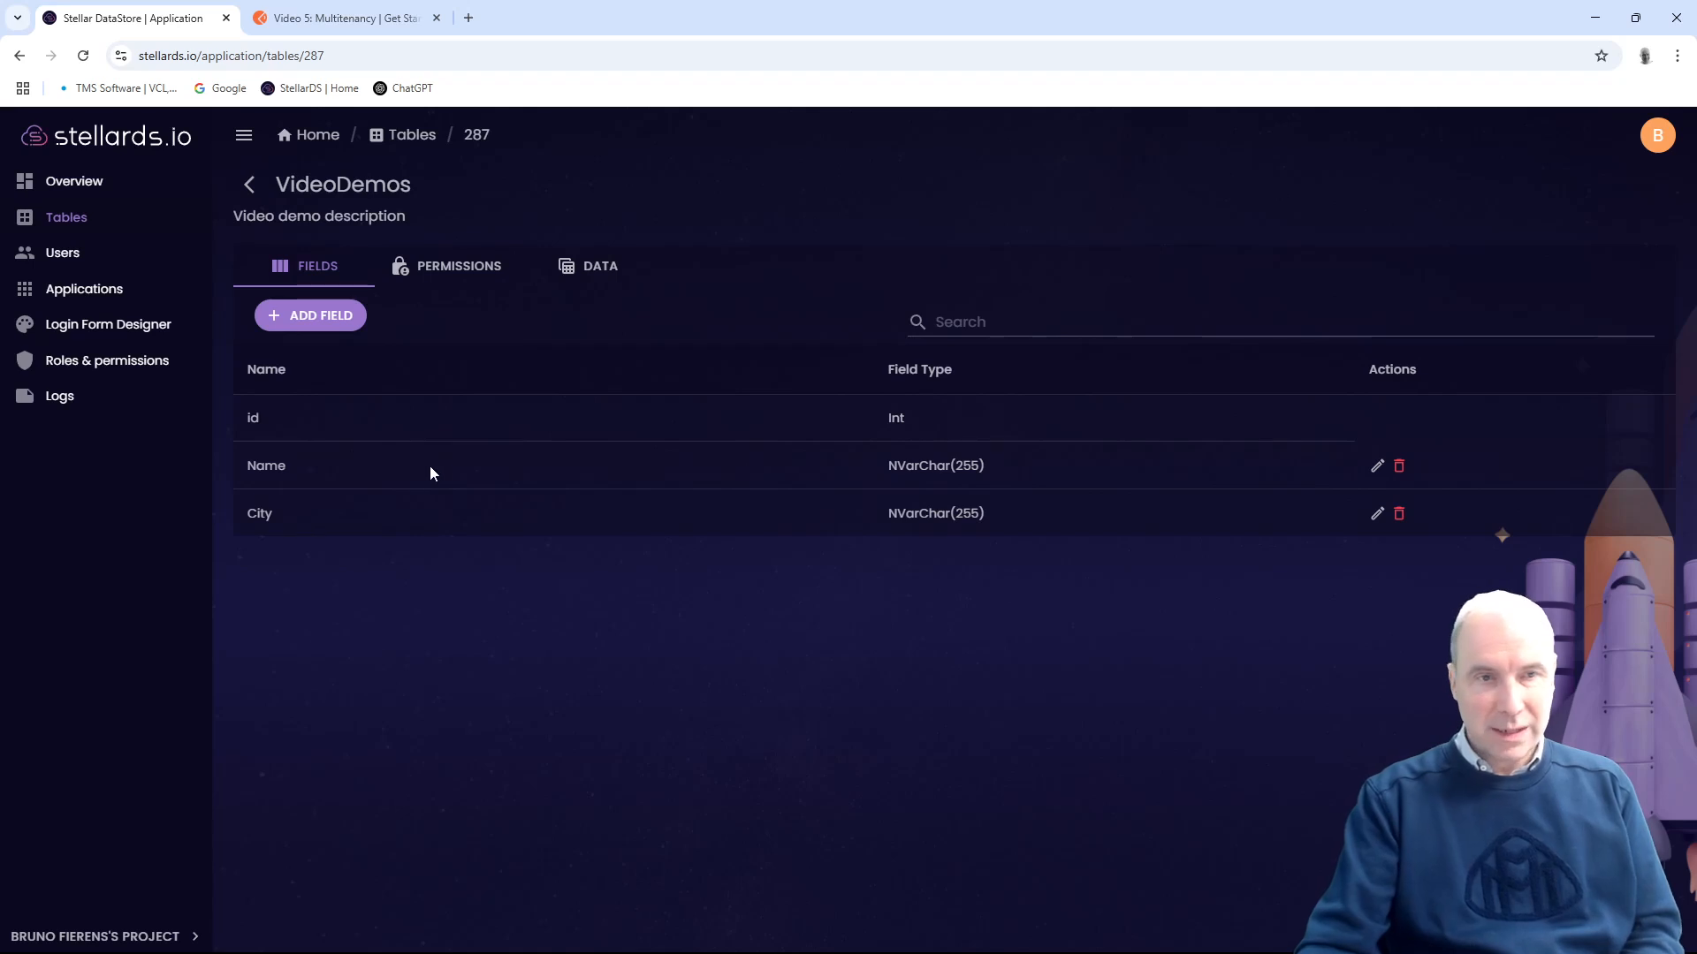
pyautogui.click(584, 276)
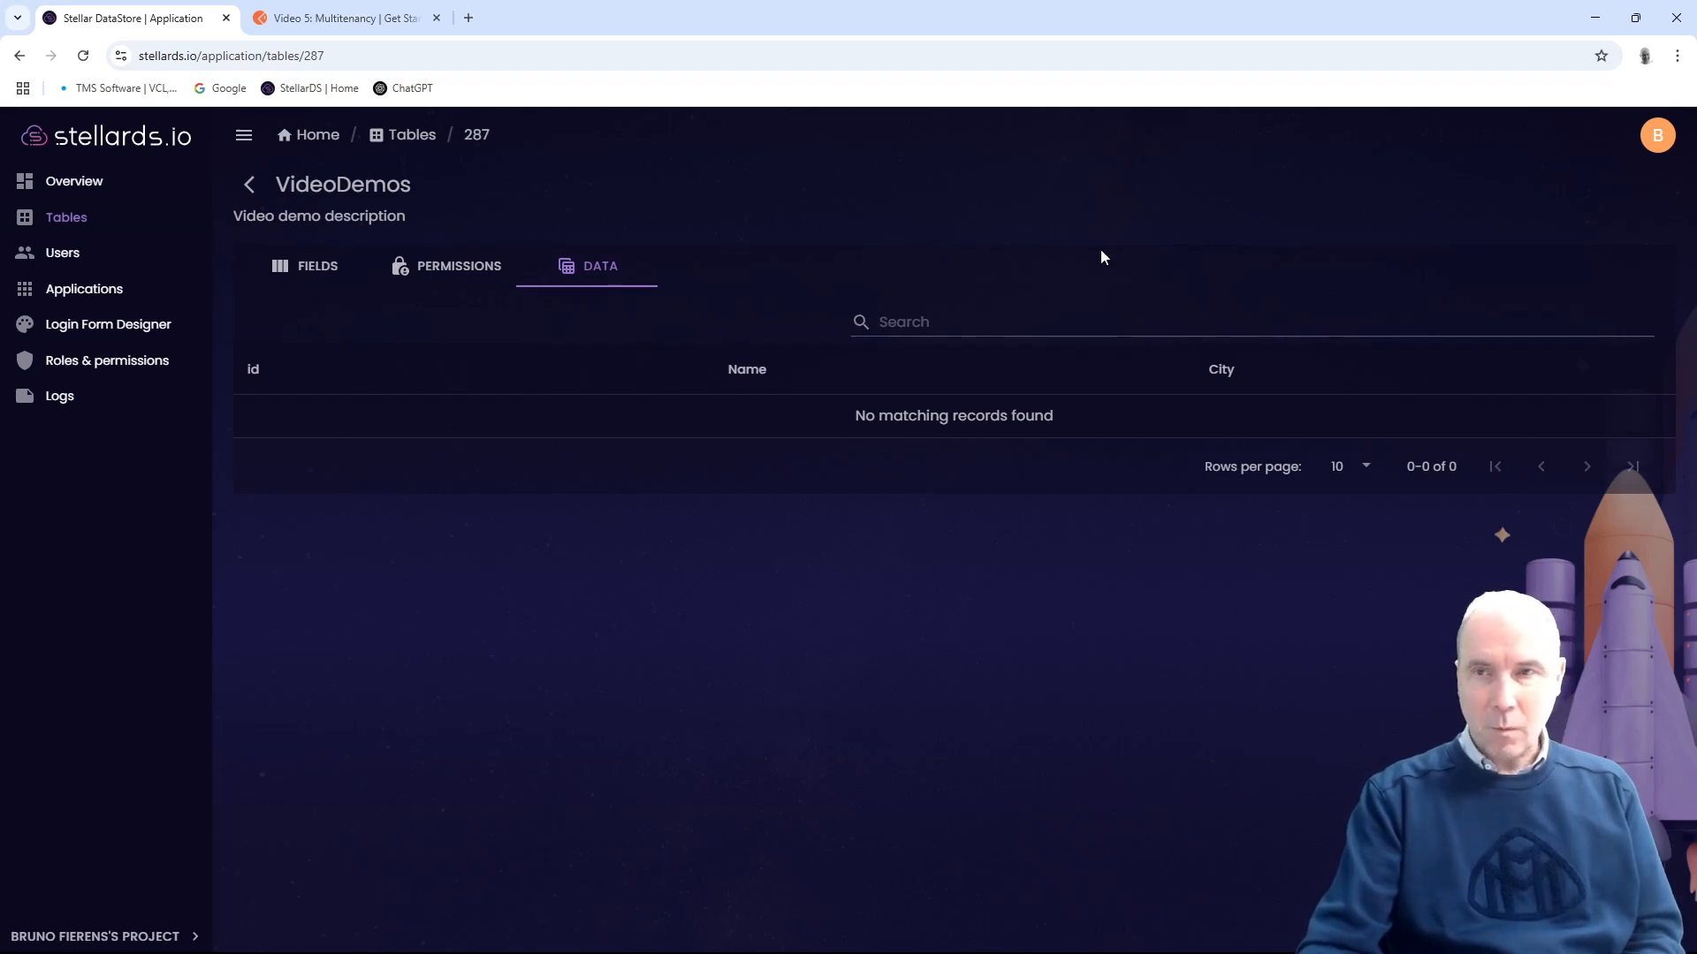
# Step: Sign out and fill in the first VideoDemo user's saved e-mail and password, with Remember me enabled
pyautogui.click(1657, 134)
pyautogui.click(1508, 318)
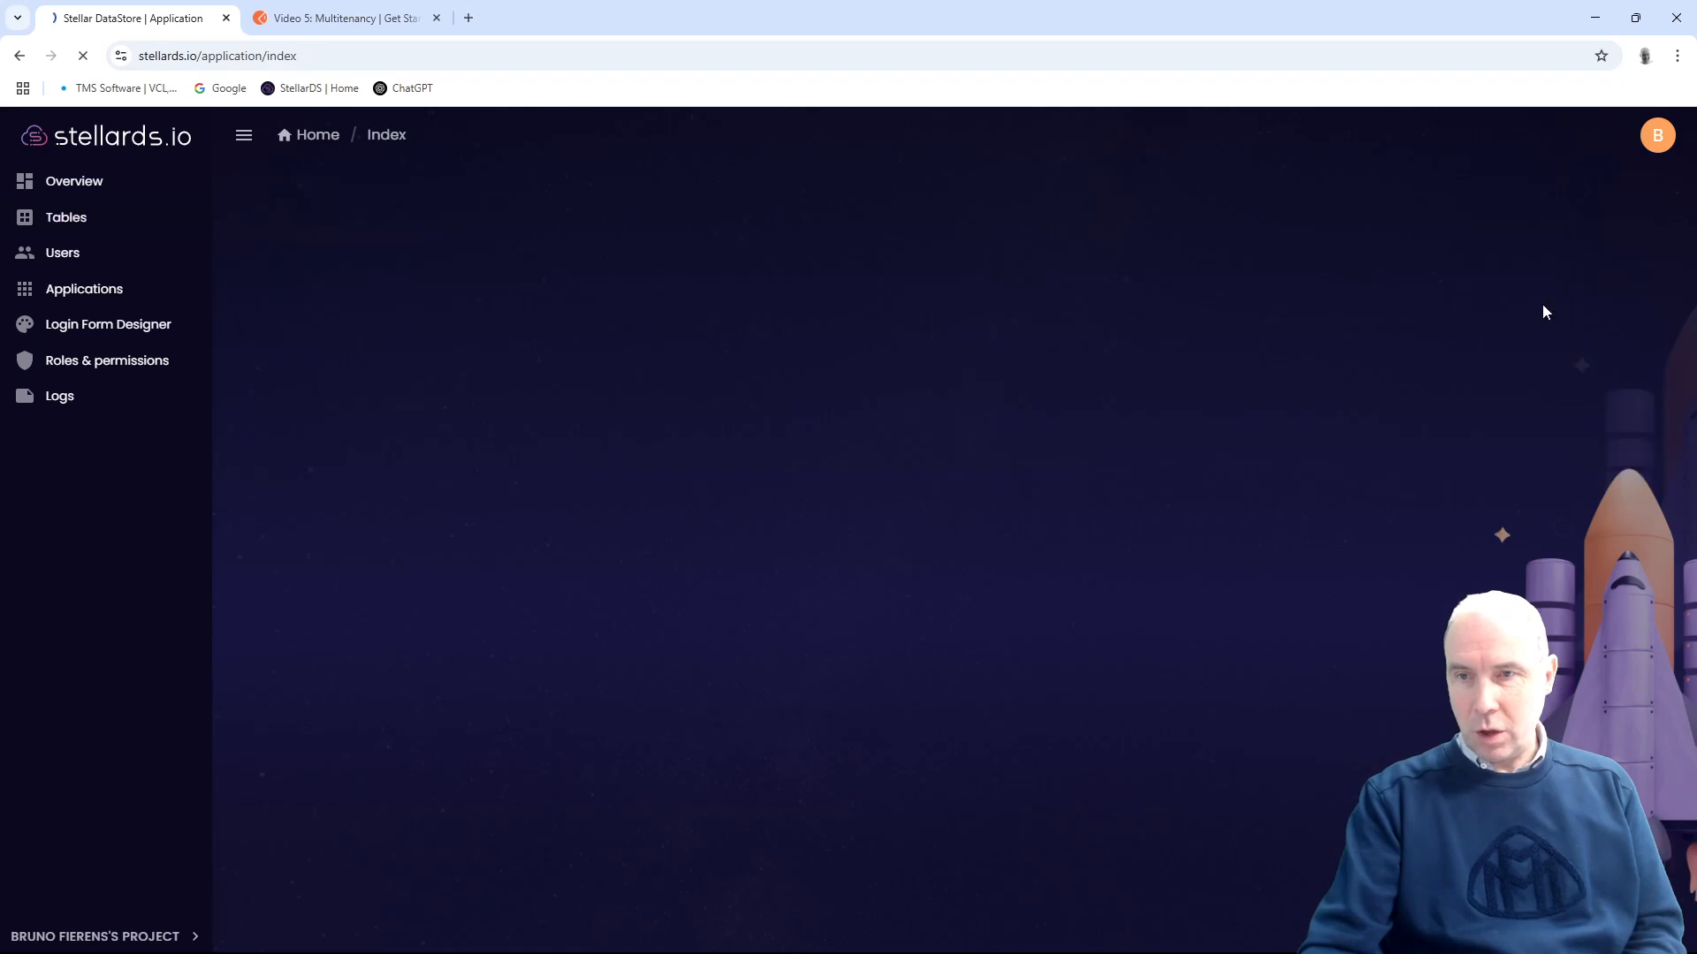
pyautogui.click(868, 414)
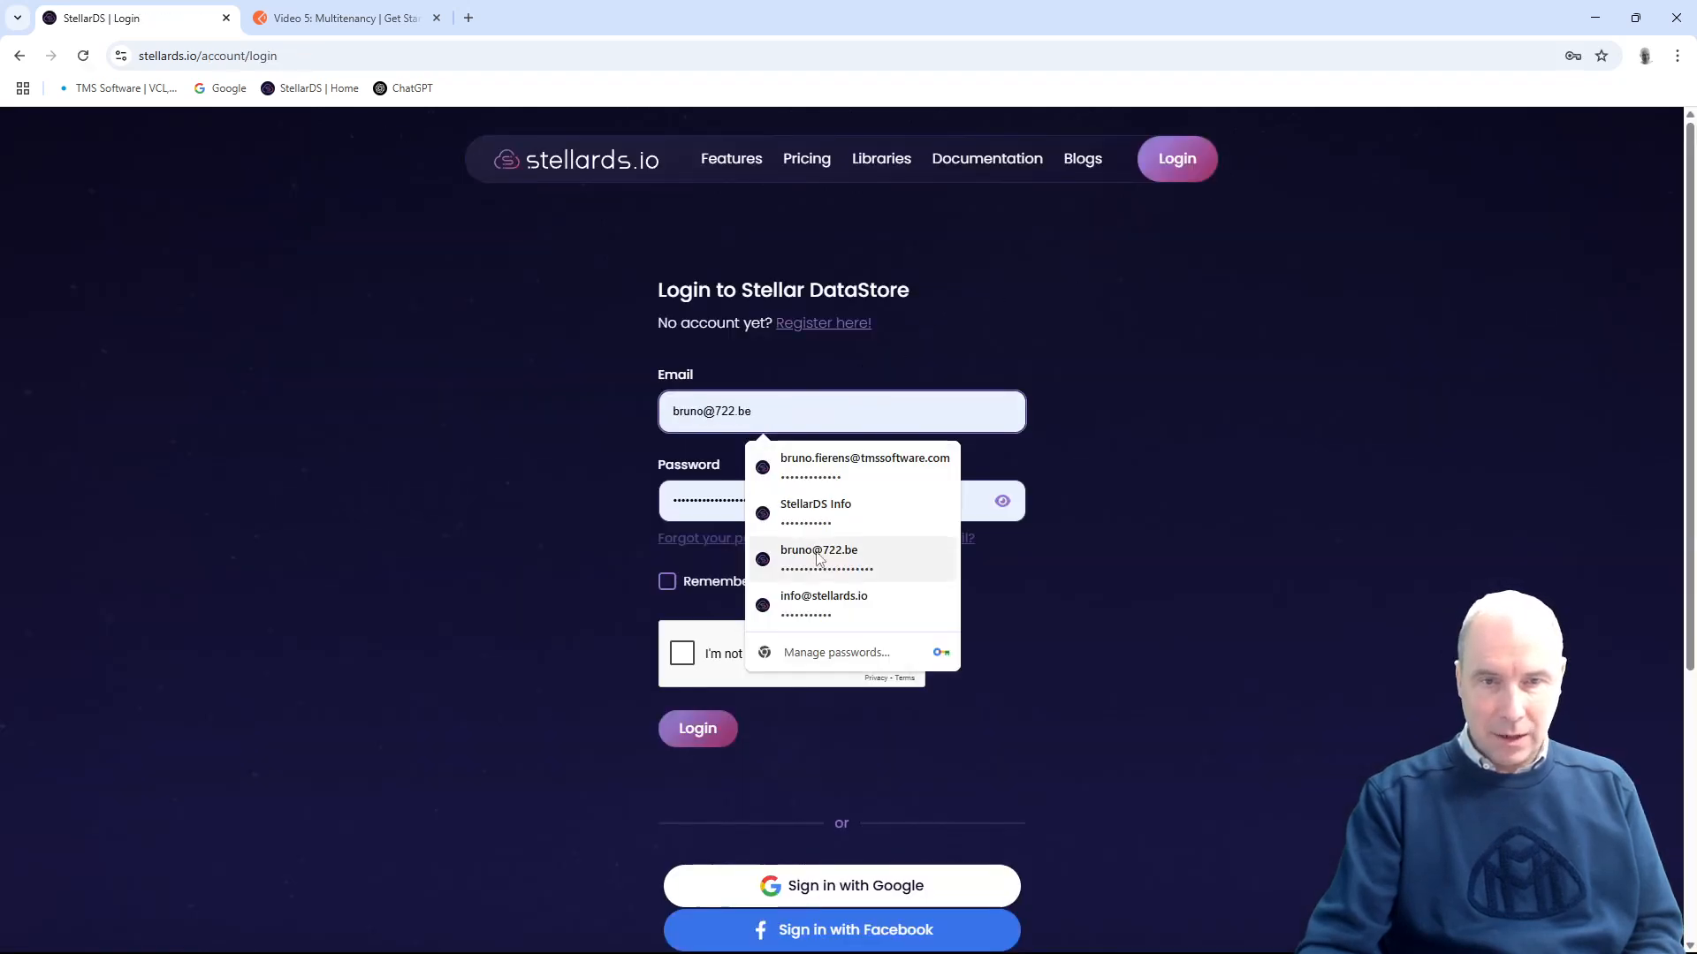
pyautogui.click(846, 559)
pyautogui.click(668, 584)
# Step: Complete the reCAPTCHA check by selecting the squares with traffic lights, and log in to the VideoDemo user's account
pyautogui.click(681, 653)
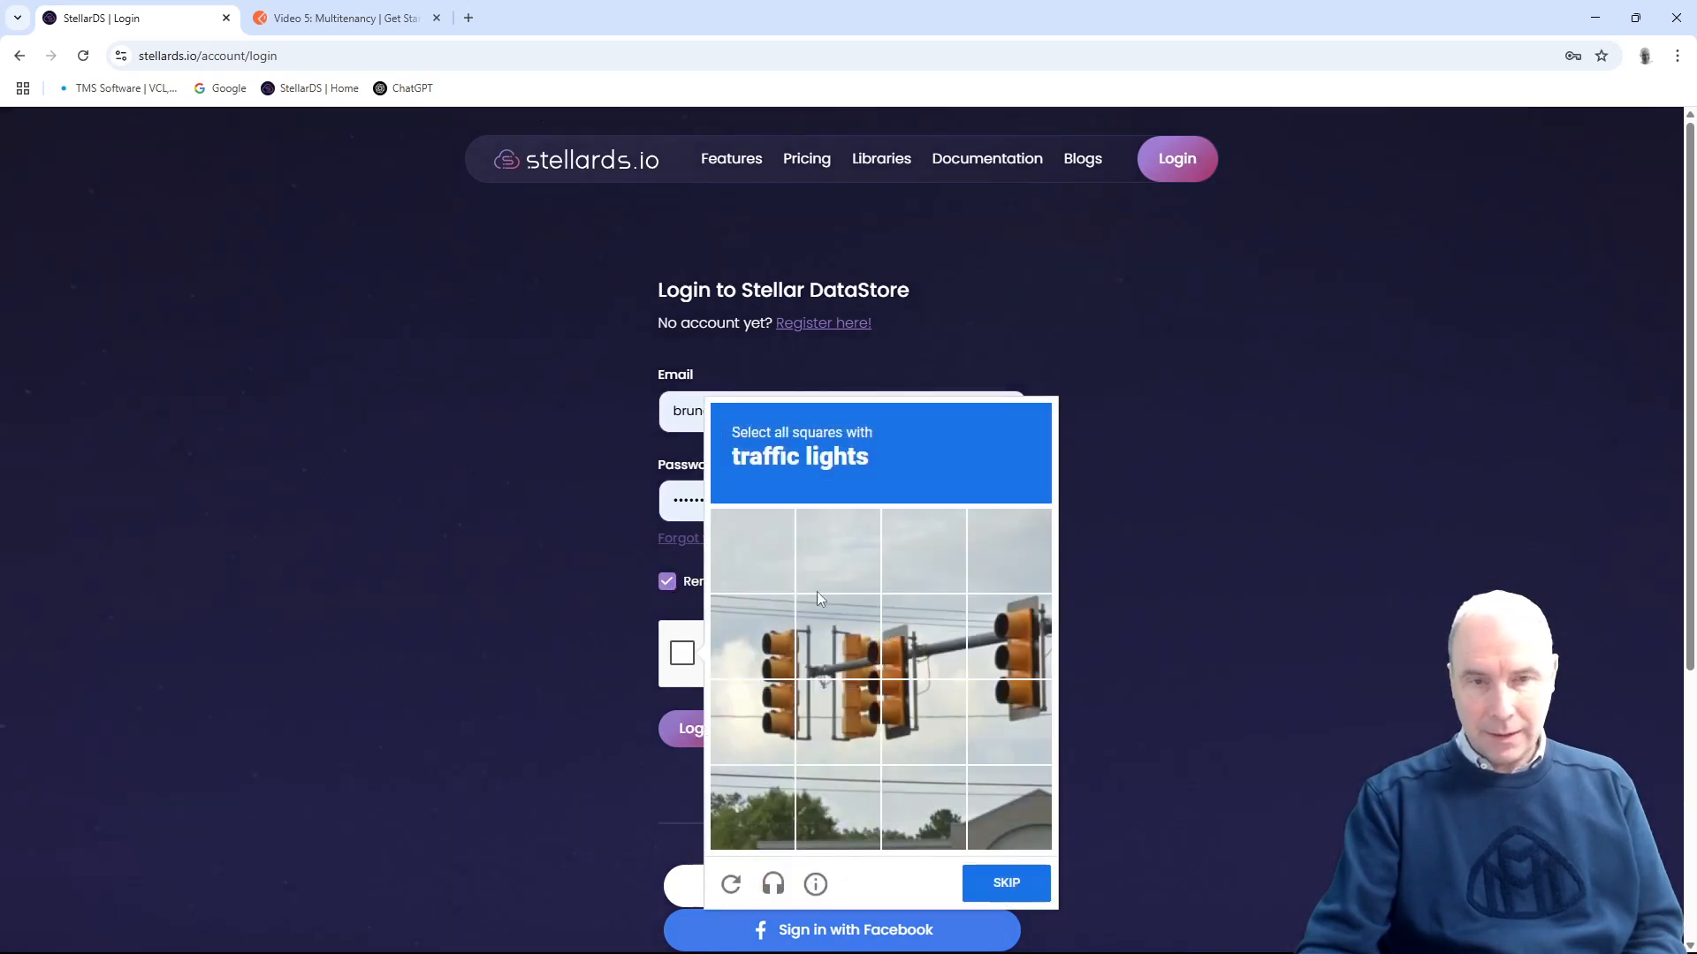
pyautogui.click(756, 638)
pyautogui.click(892, 643)
pyautogui.click(996, 651)
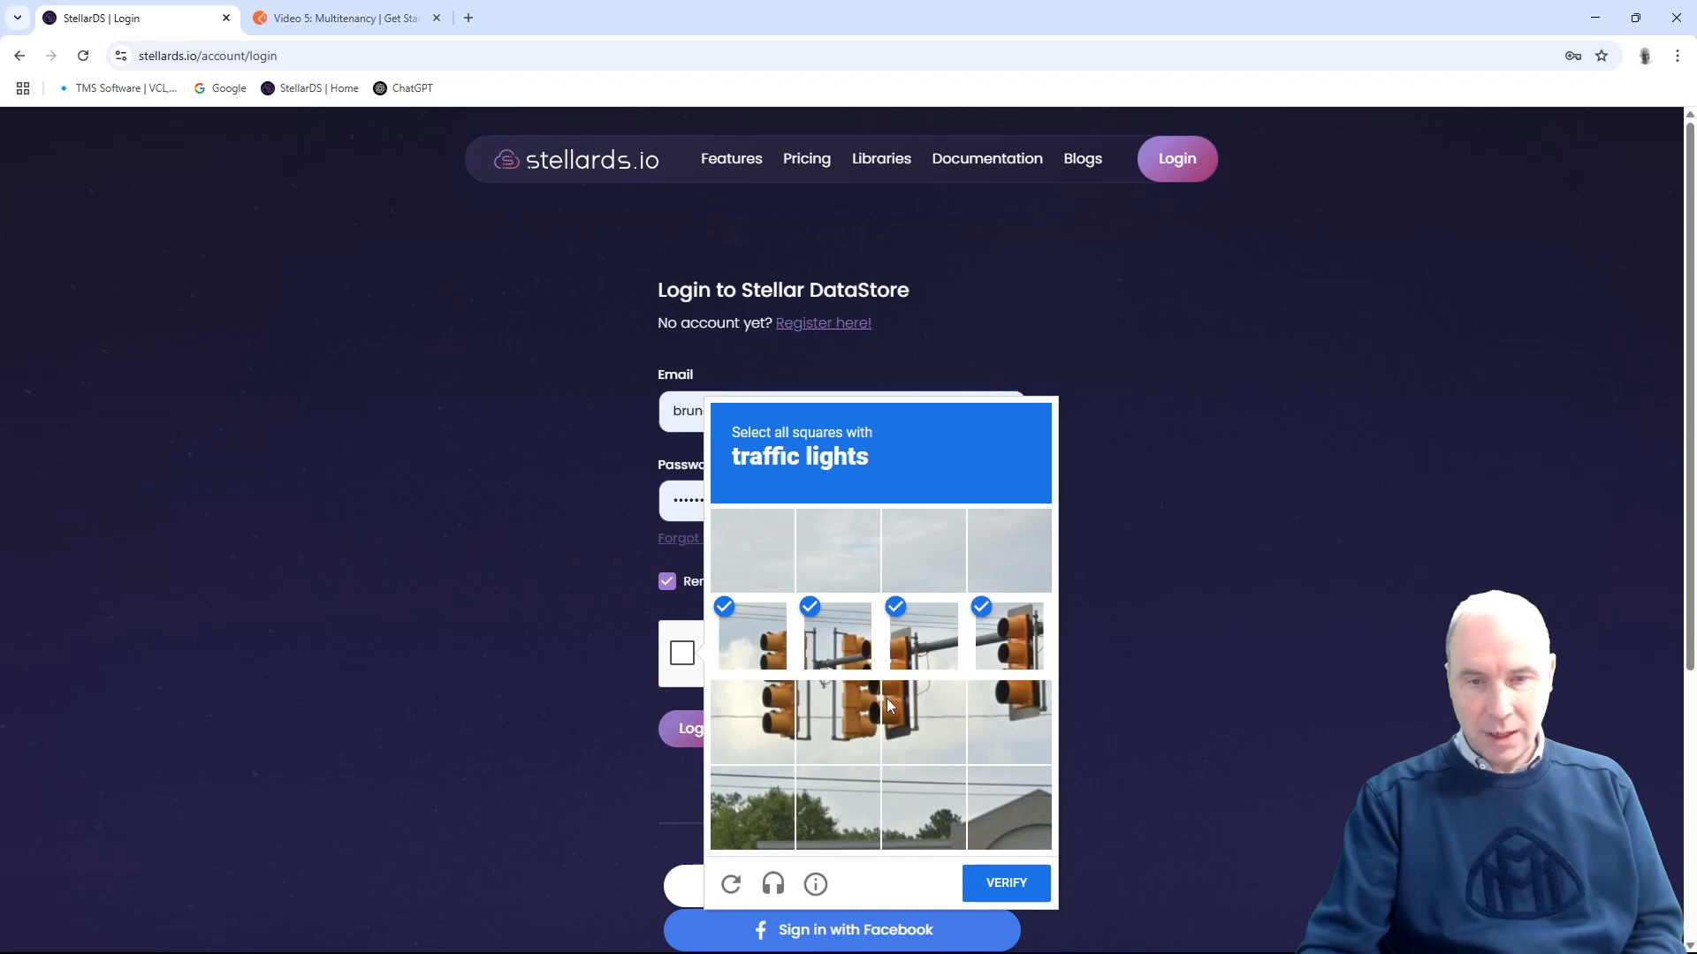
pyautogui.click(892, 707)
pyautogui.click(840, 704)
pyautogui.click(756, 717)
pyautogui.click(994, 883)
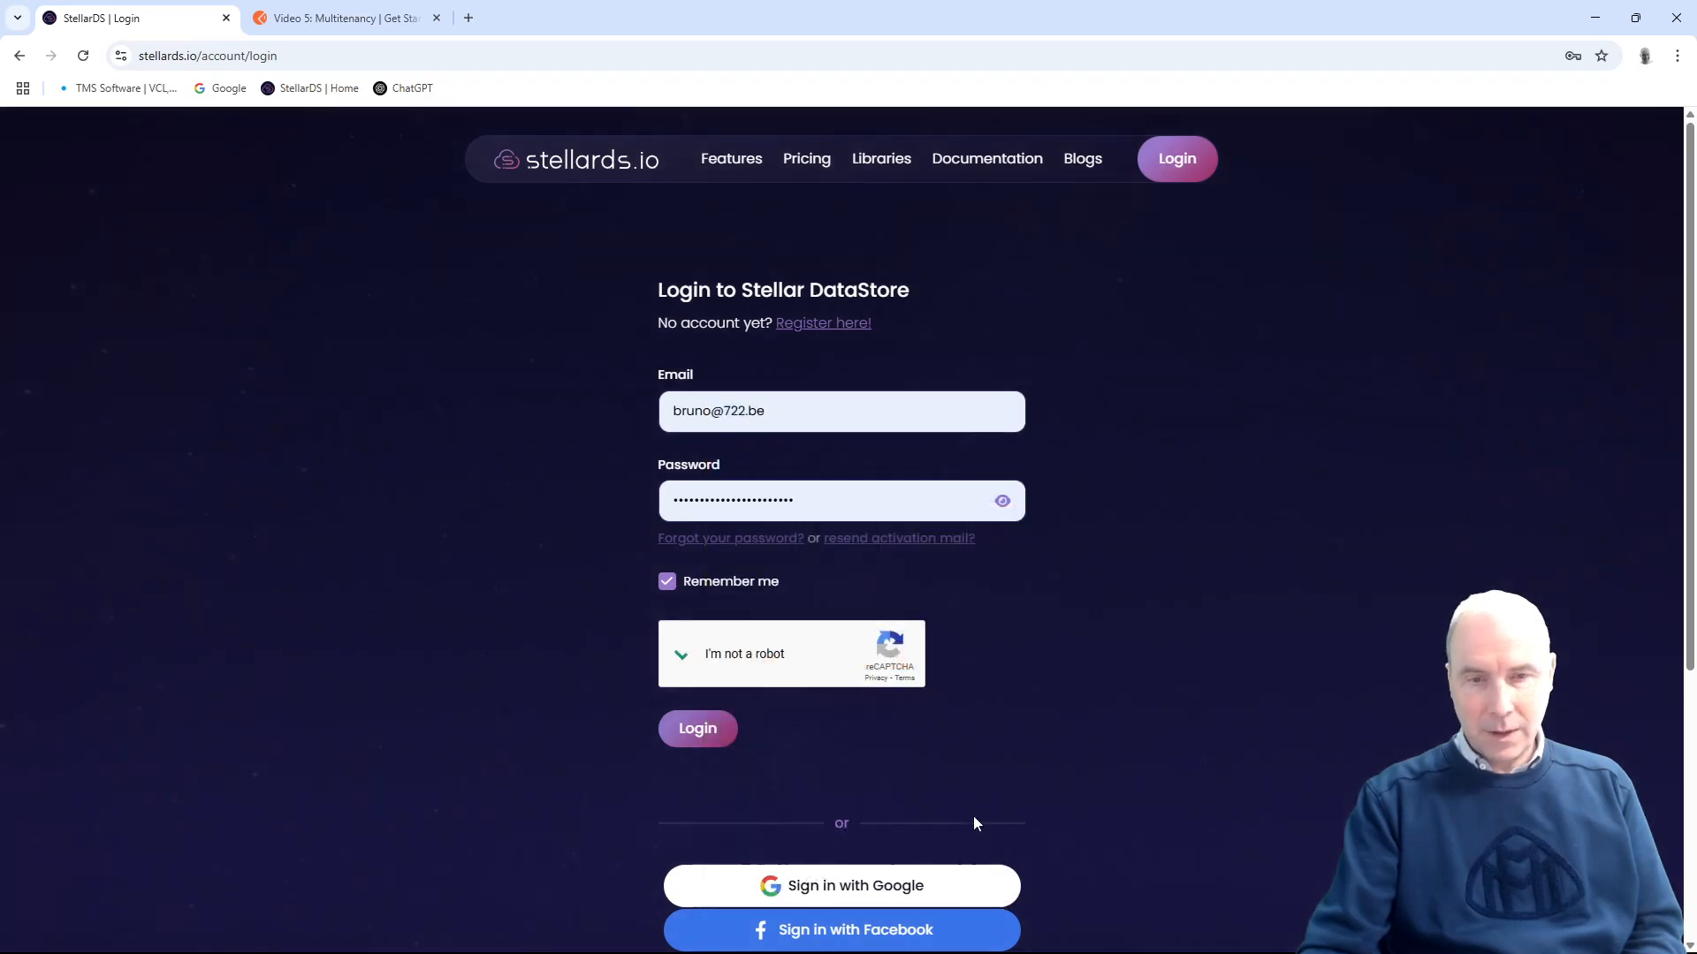
pyautogui.click(706, 730)
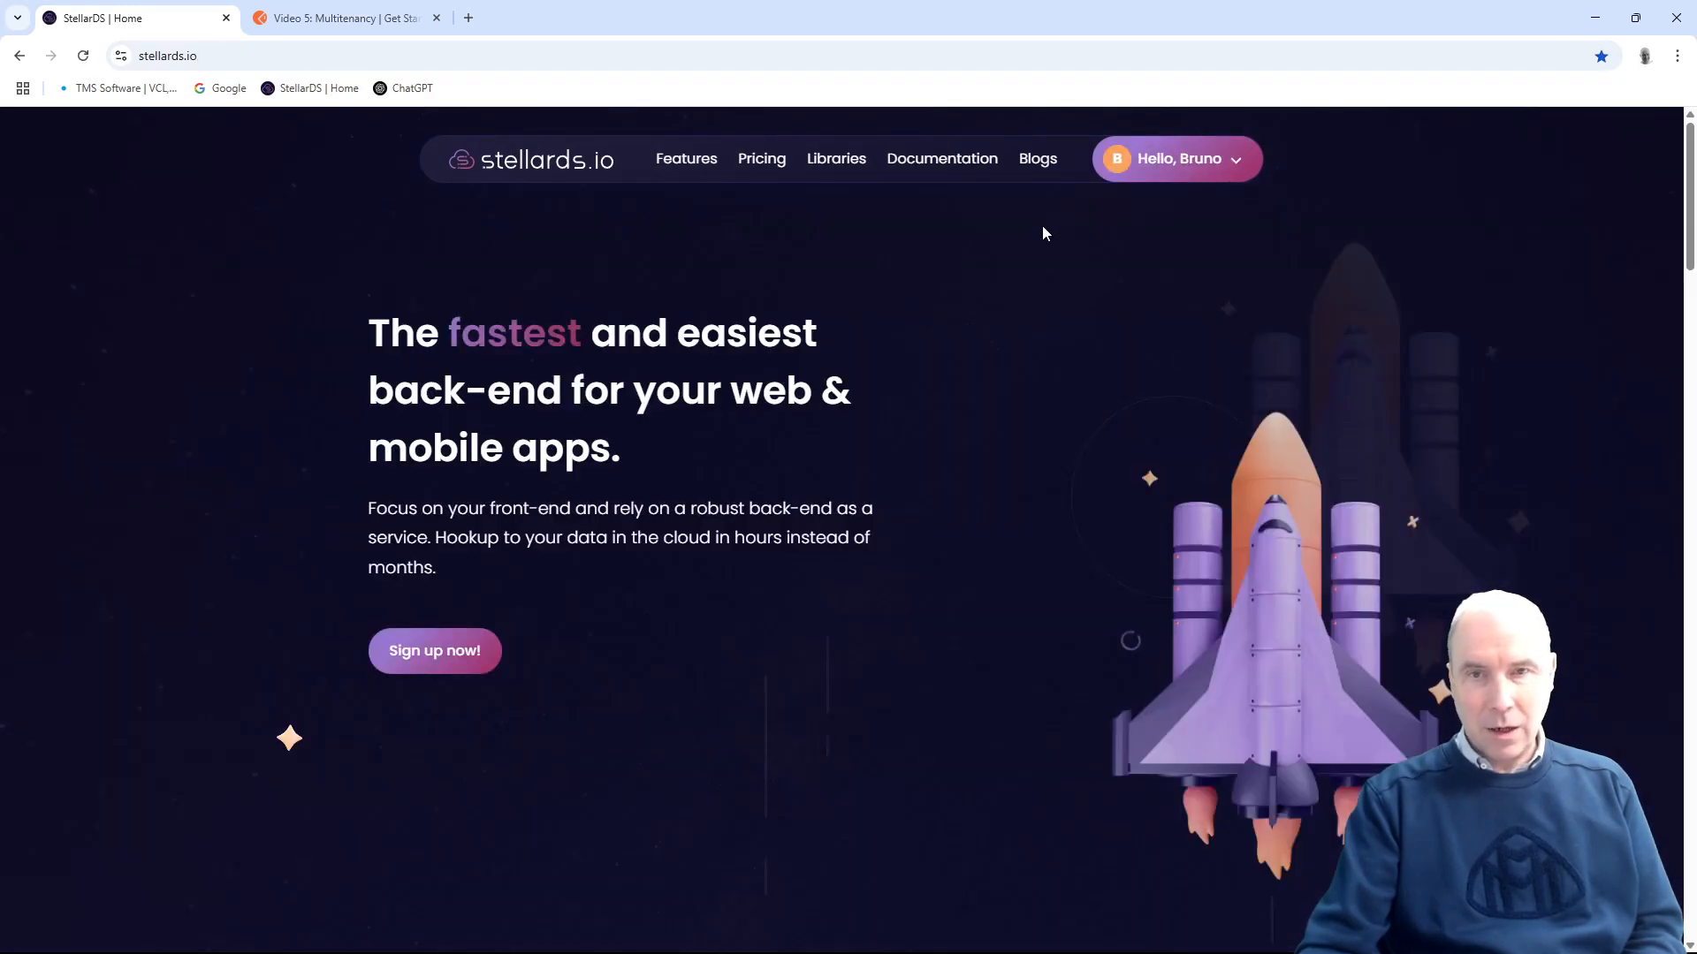
# Step: Open the logged-in VideoDemo user's project overview, and sign out of that account
pyautogui.click(1184, 165)
pyautogui.click(1177, 219)
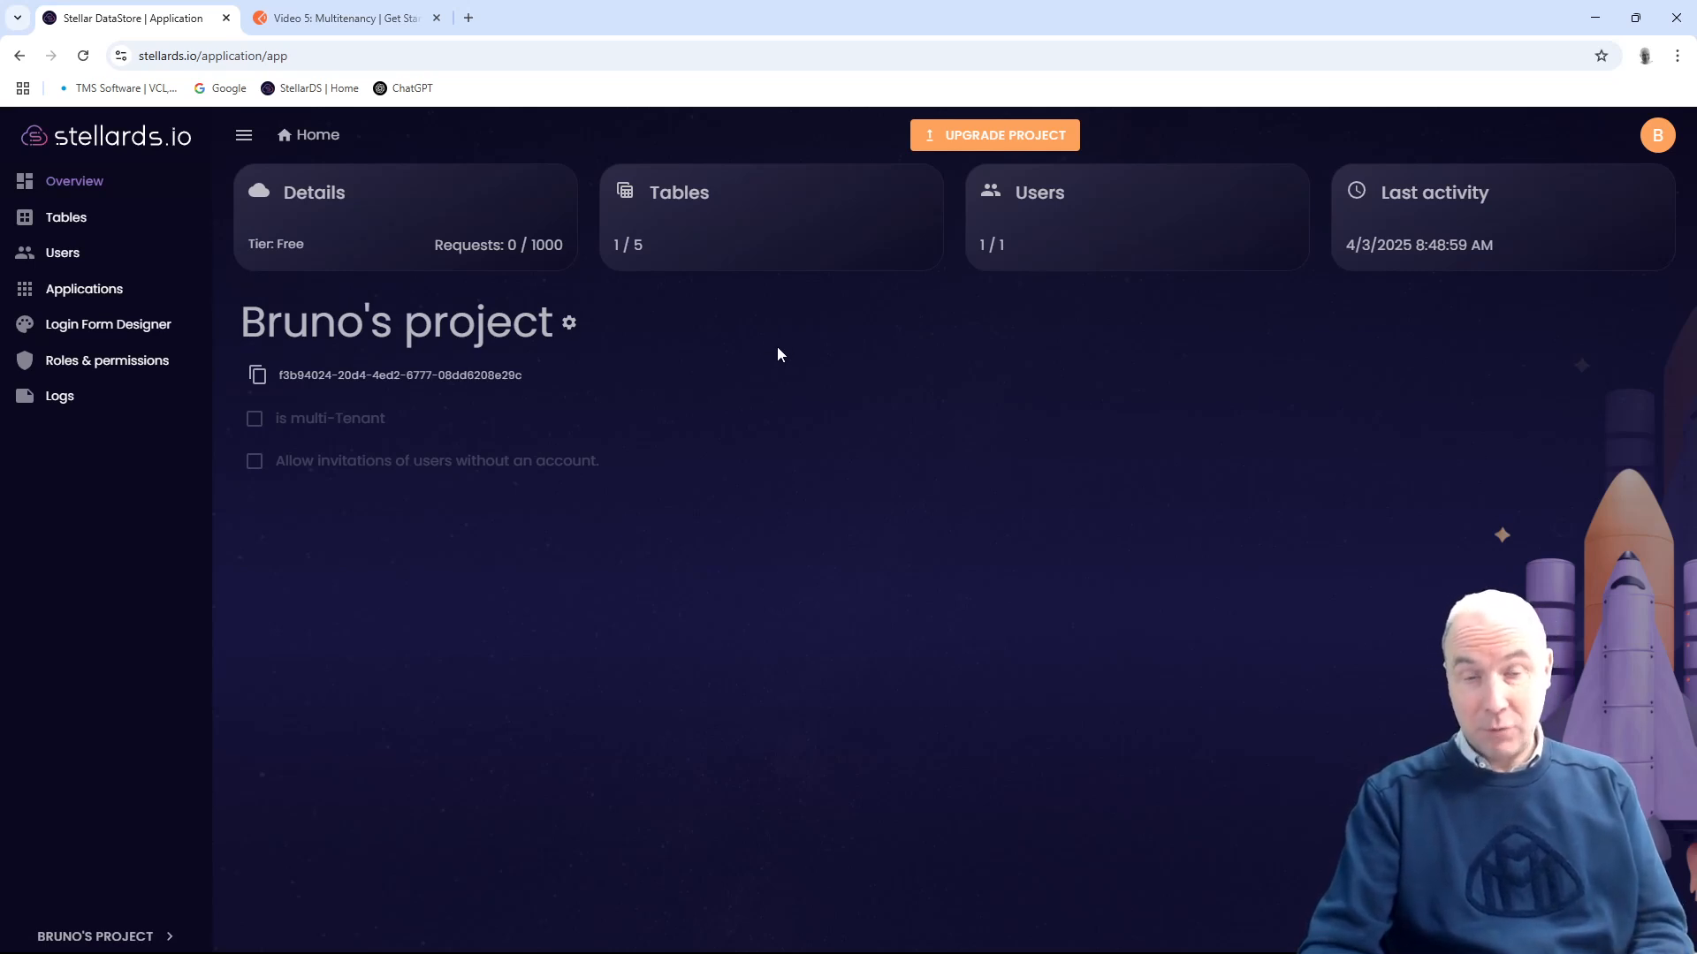
pyautogui.click(1645, 142)
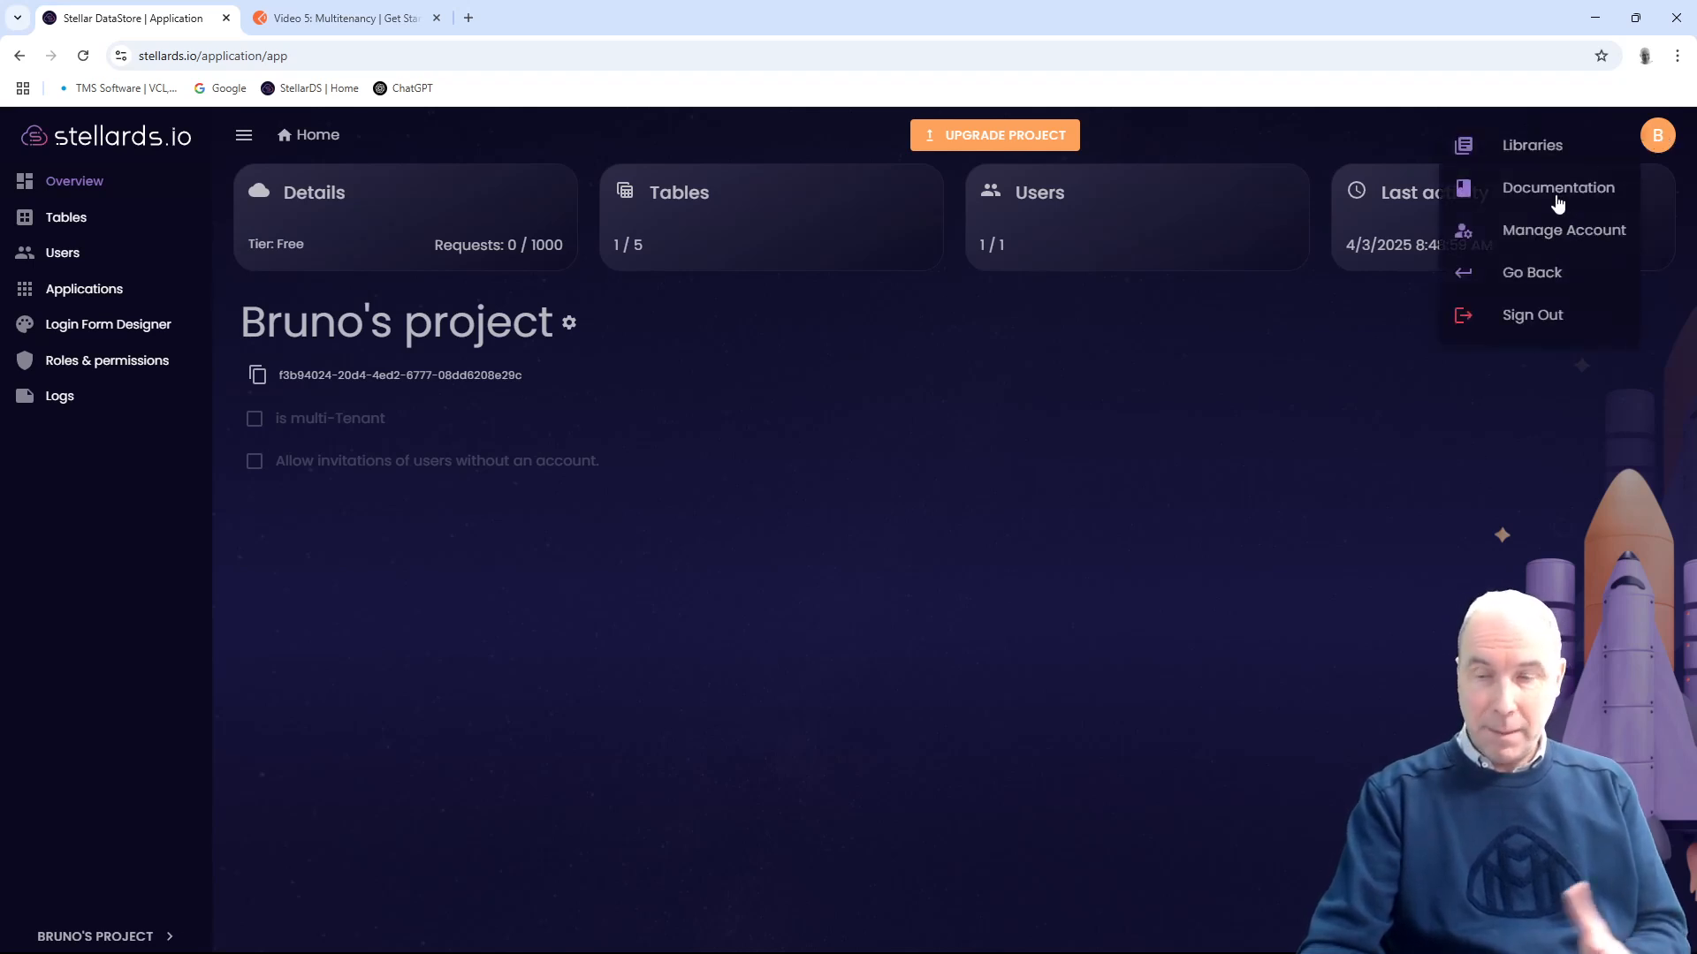
pyautogui.click(1526, 320)
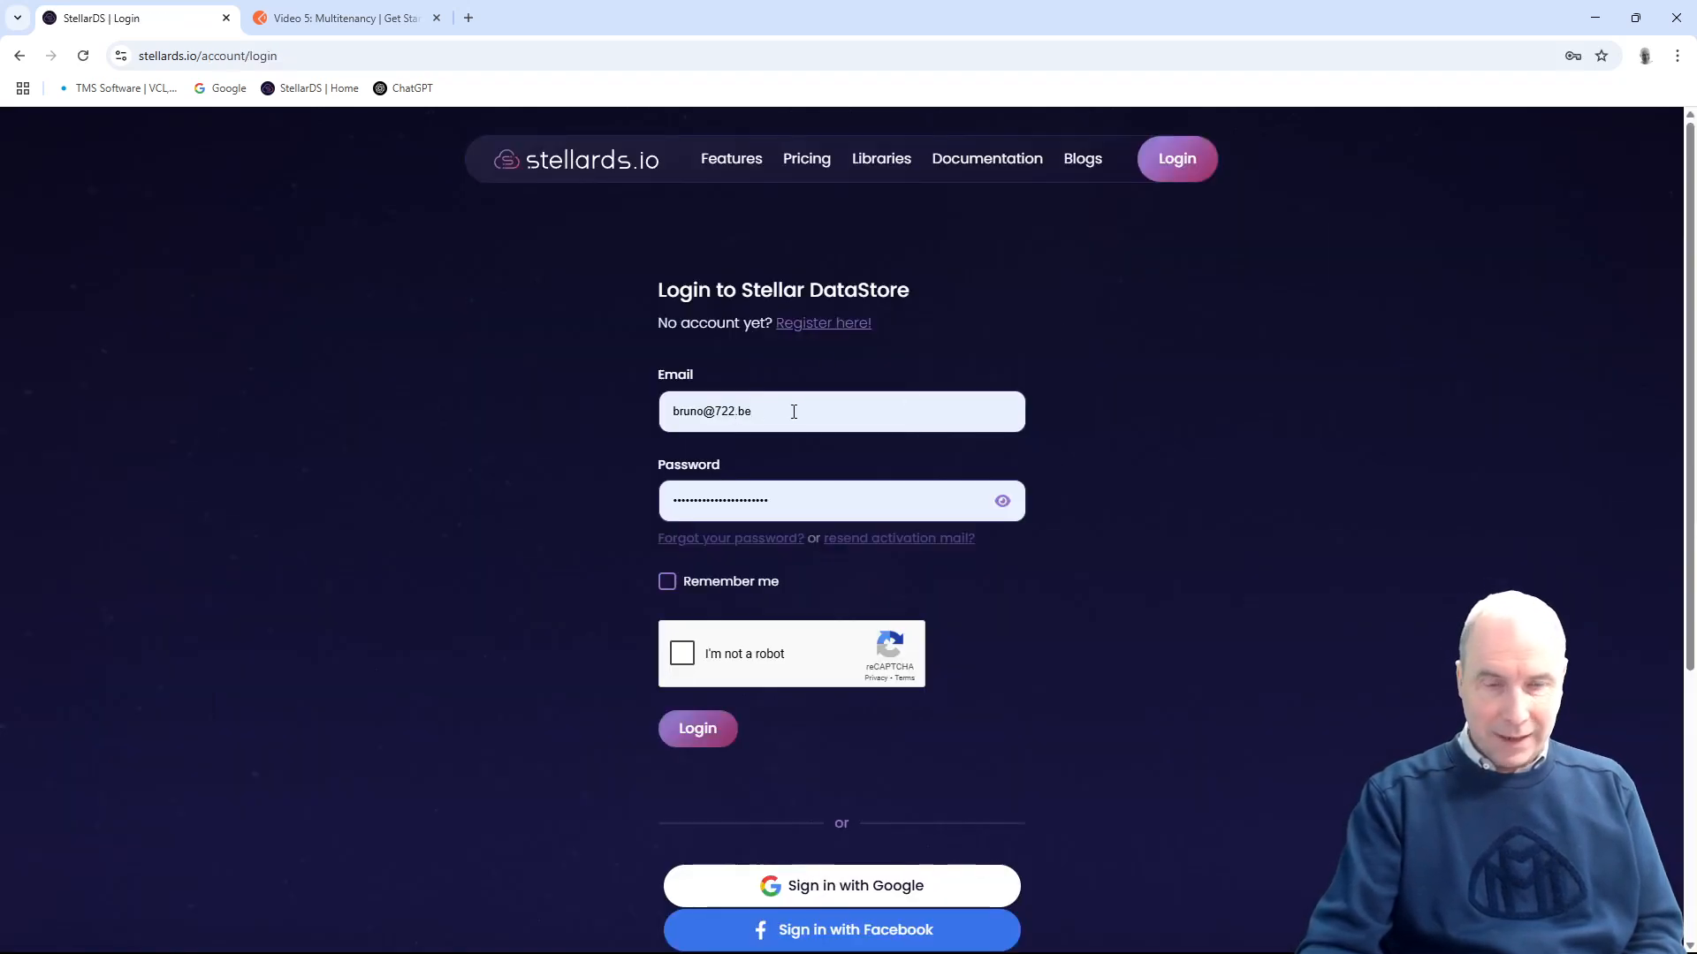
# Step: Fill in the Admin owner's saved e-mail and account password on the login form, with Remember me enabled
pyautogui.click(766, 421)
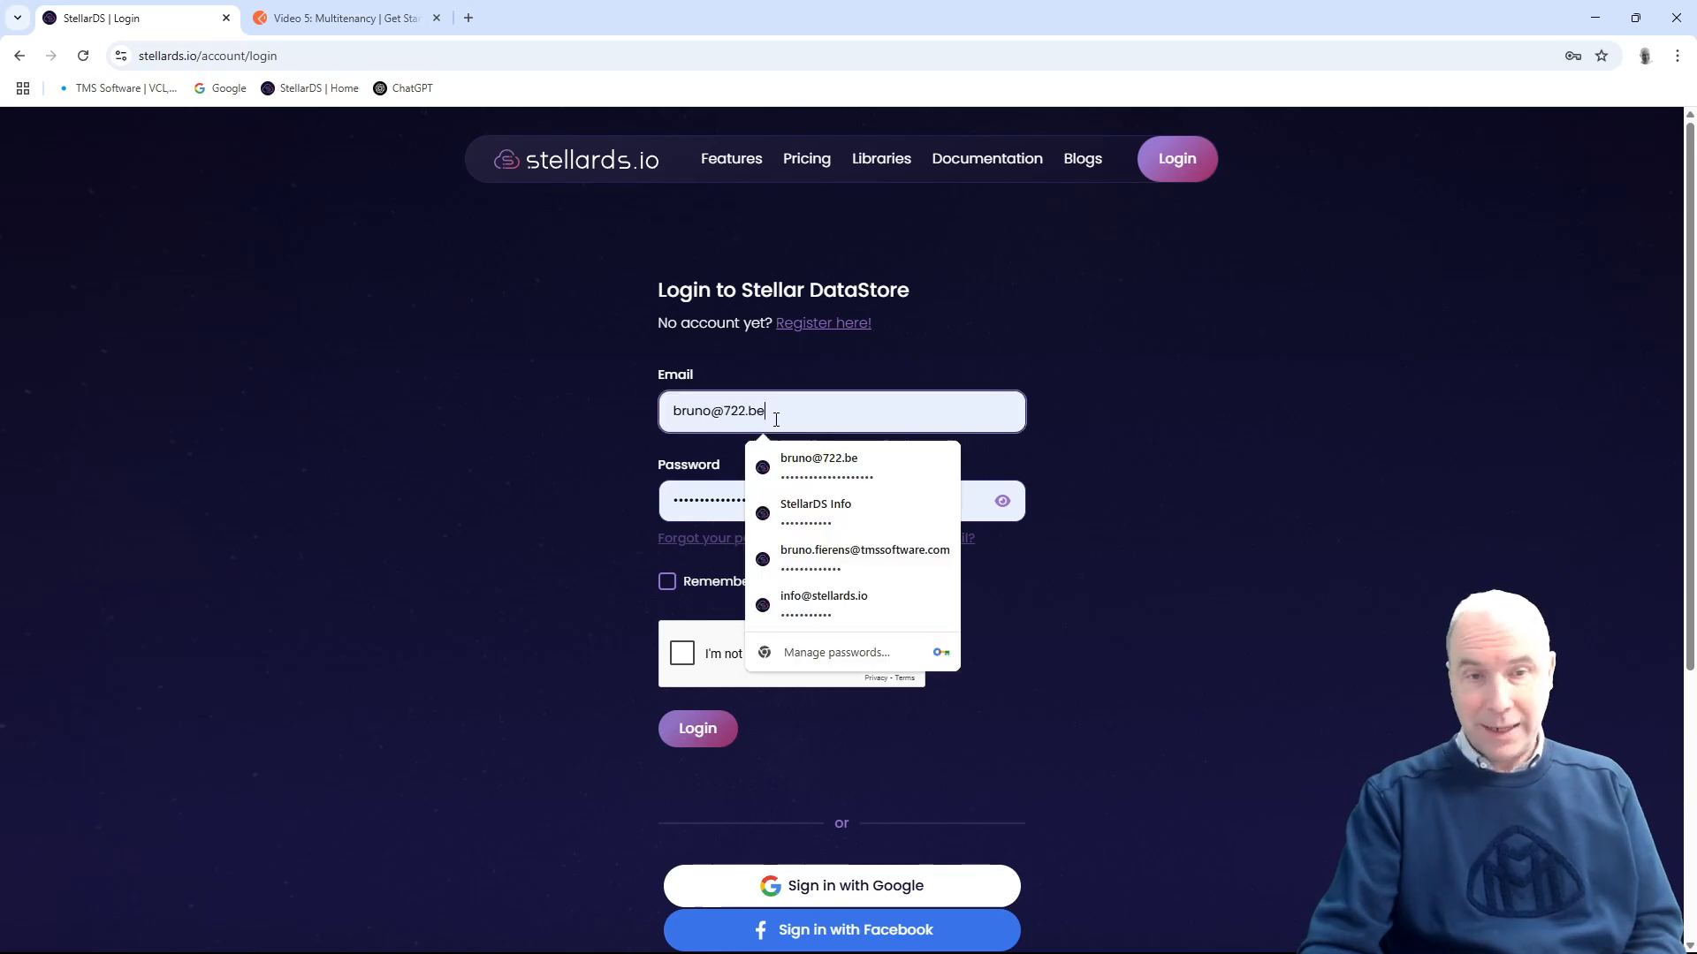
pyautogui.click(831, 555)
pyautogui.click(666, 582)
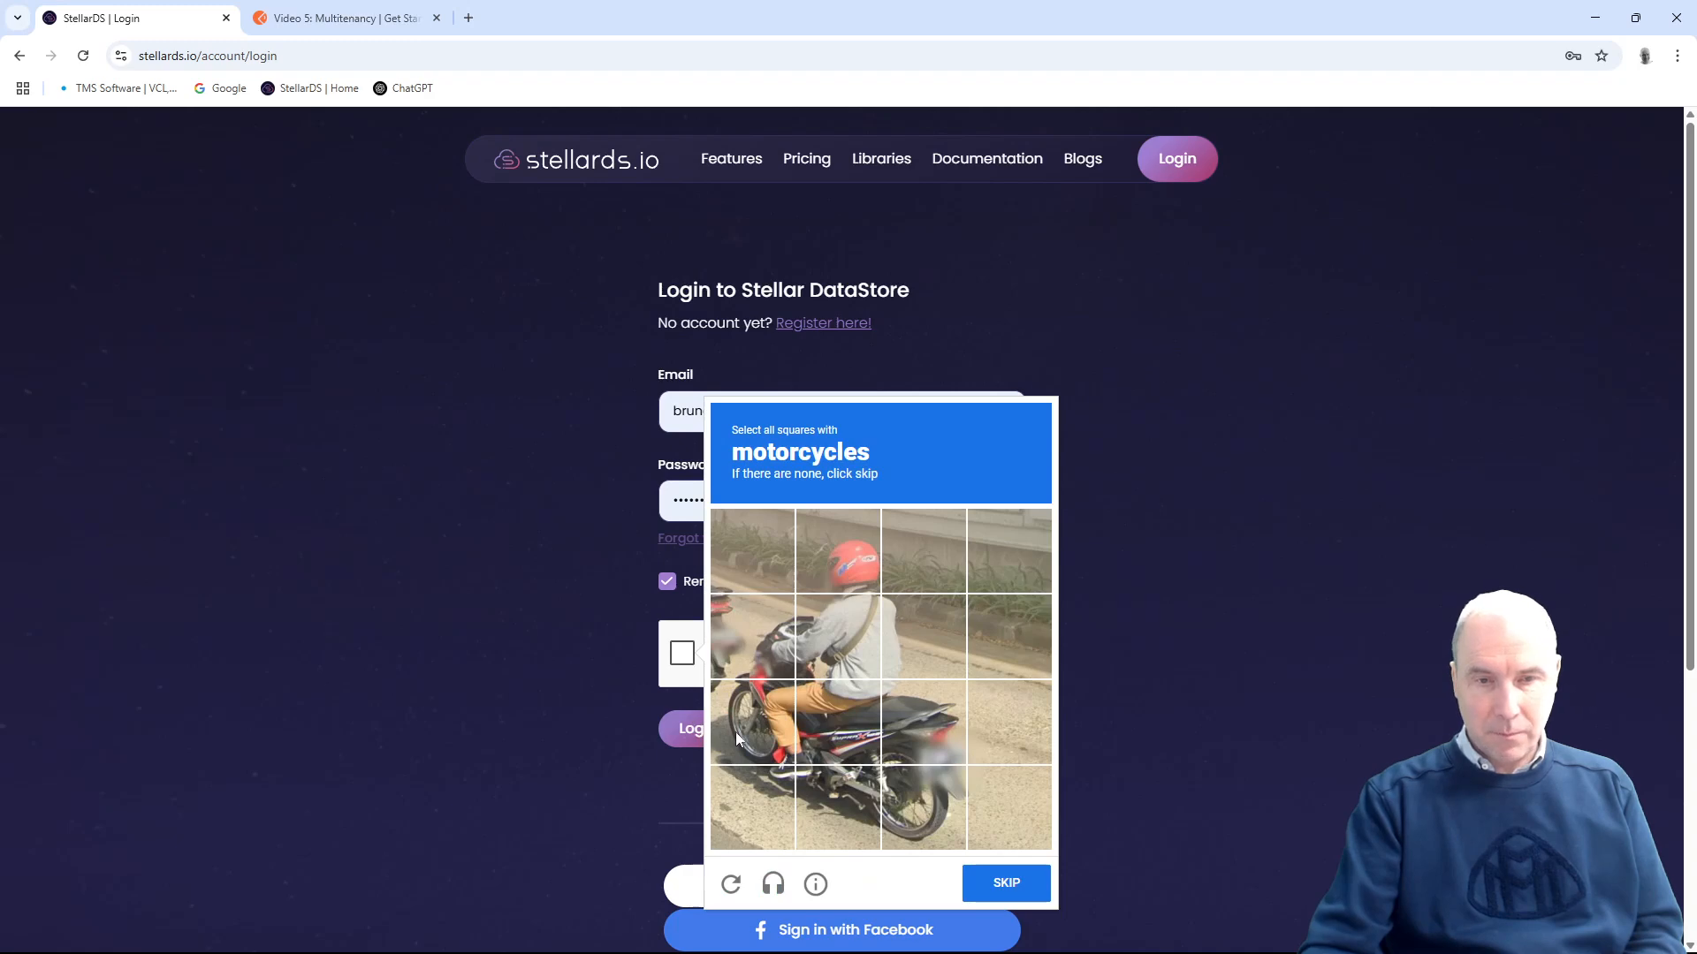
# Step: Complete the reCAPTCHA check by selecting the squares with motorcycles in both images, and log in to the Admin owner's account
pyautogui.click(762, 659)
pyautogui.click(842, 720)
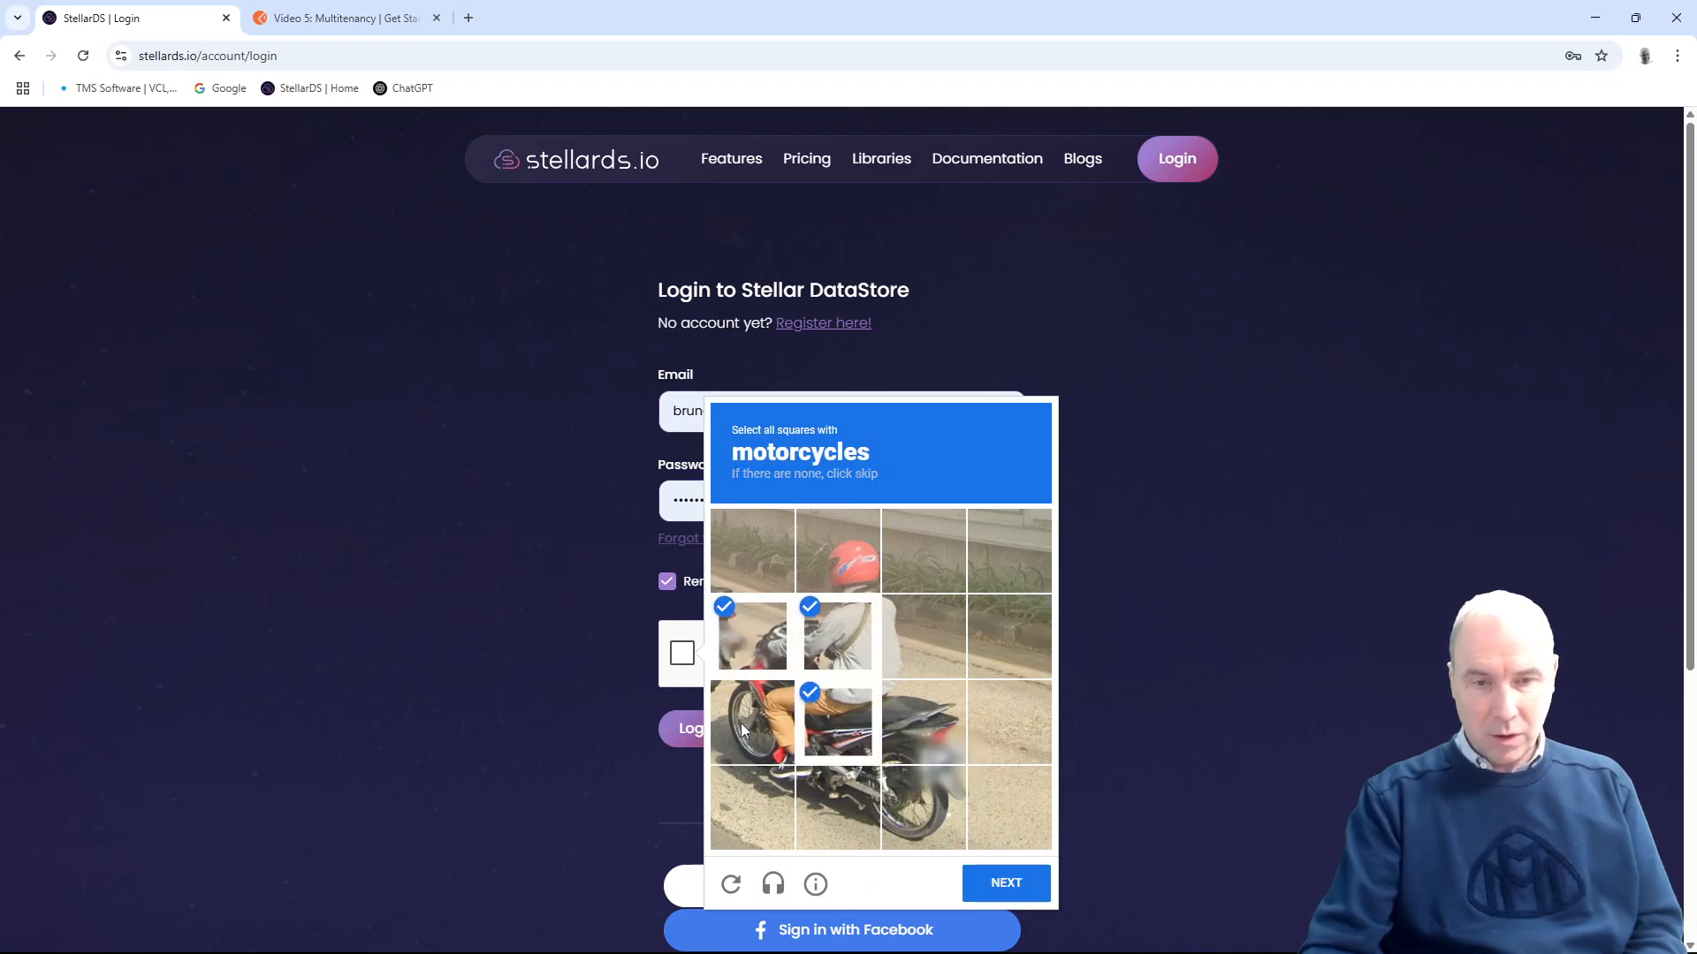
pyautogui.click(919, 720)
pyautogui.click(898, 783)
pyautogui.click(835, 795)
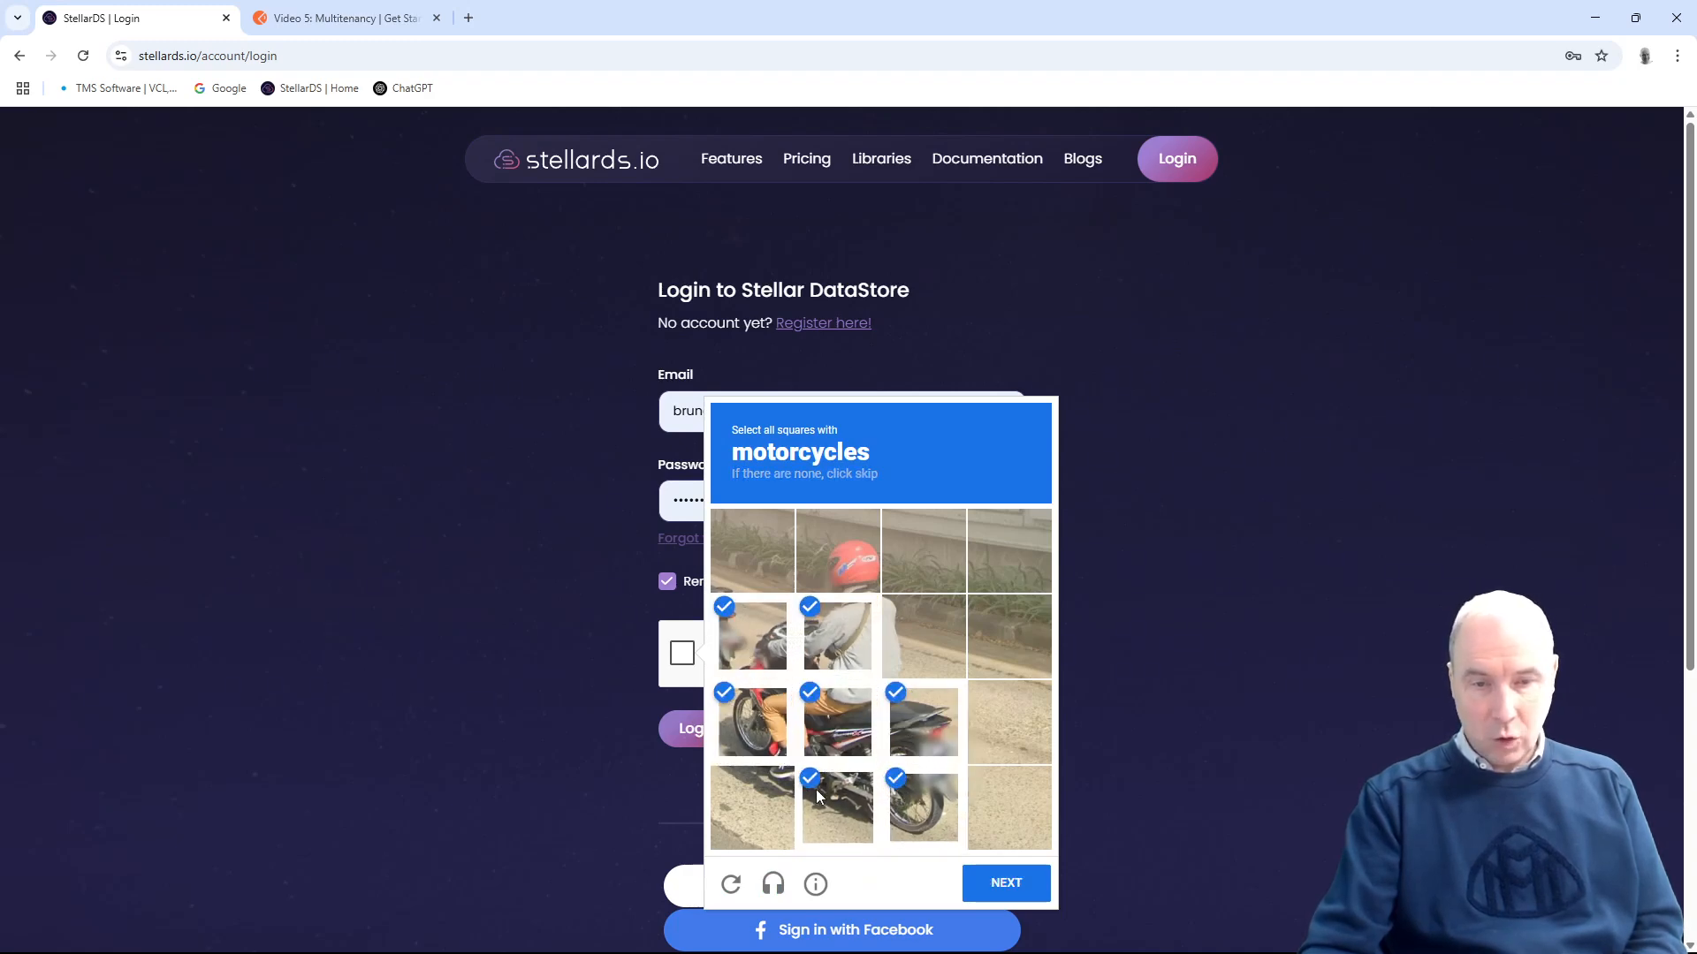
pyautogui.click(767, 788)
pyautogui.click(1004, 883)
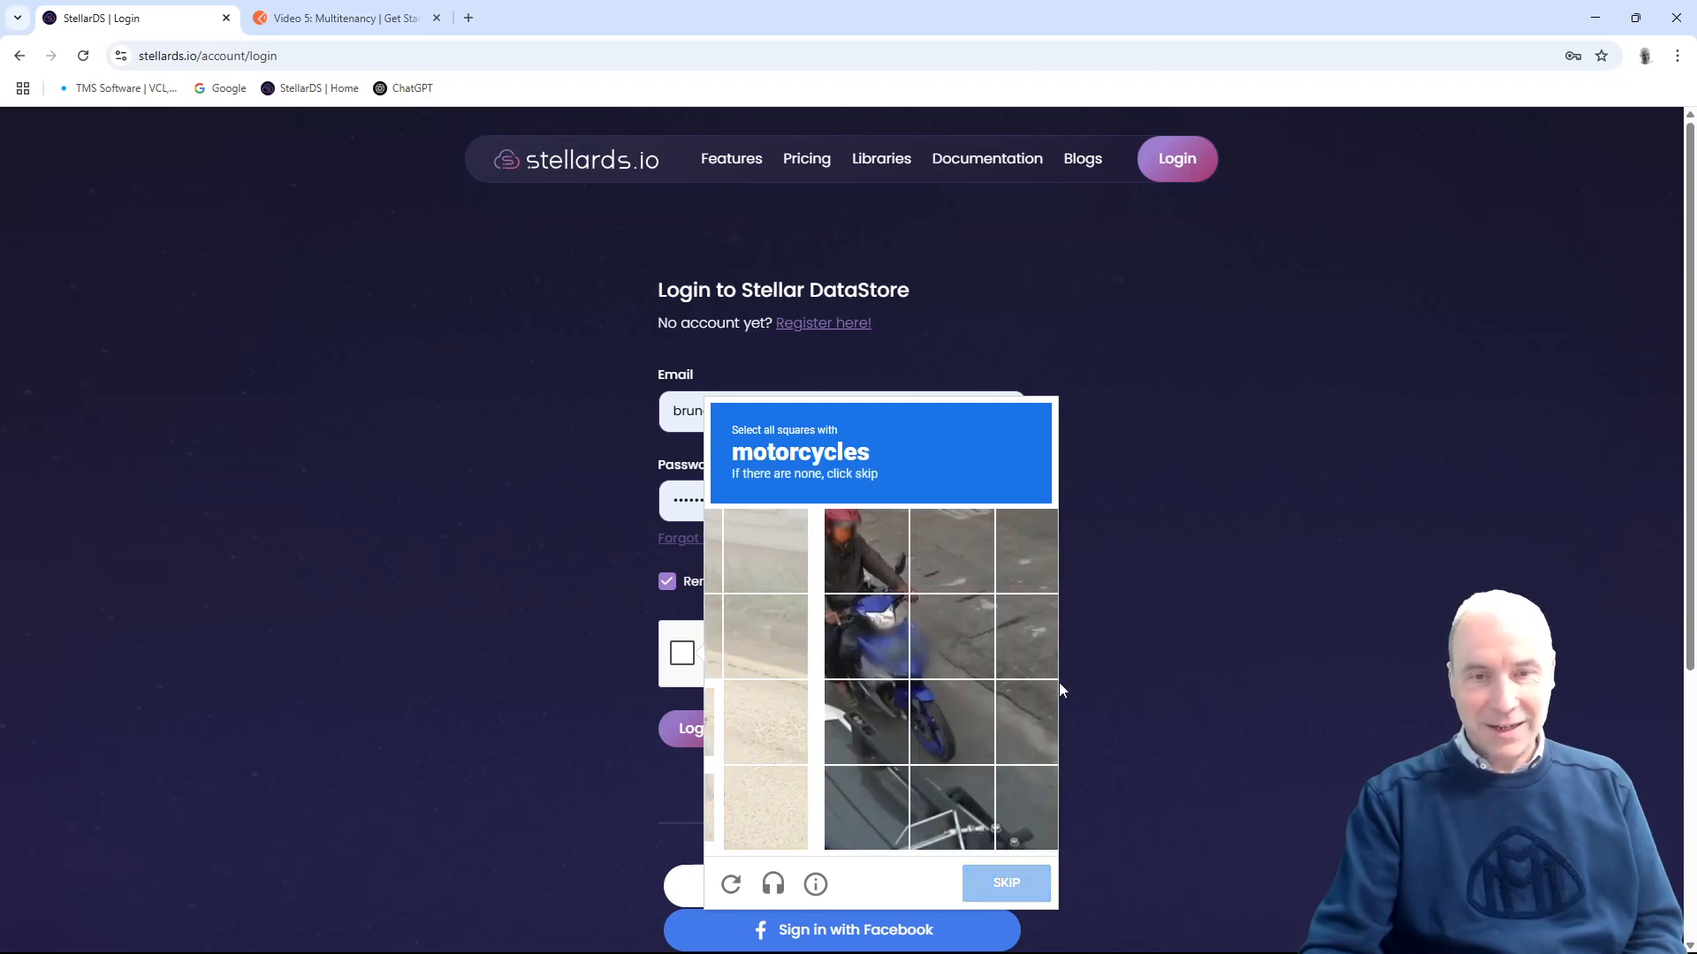
pyautogui.click(782, 559)
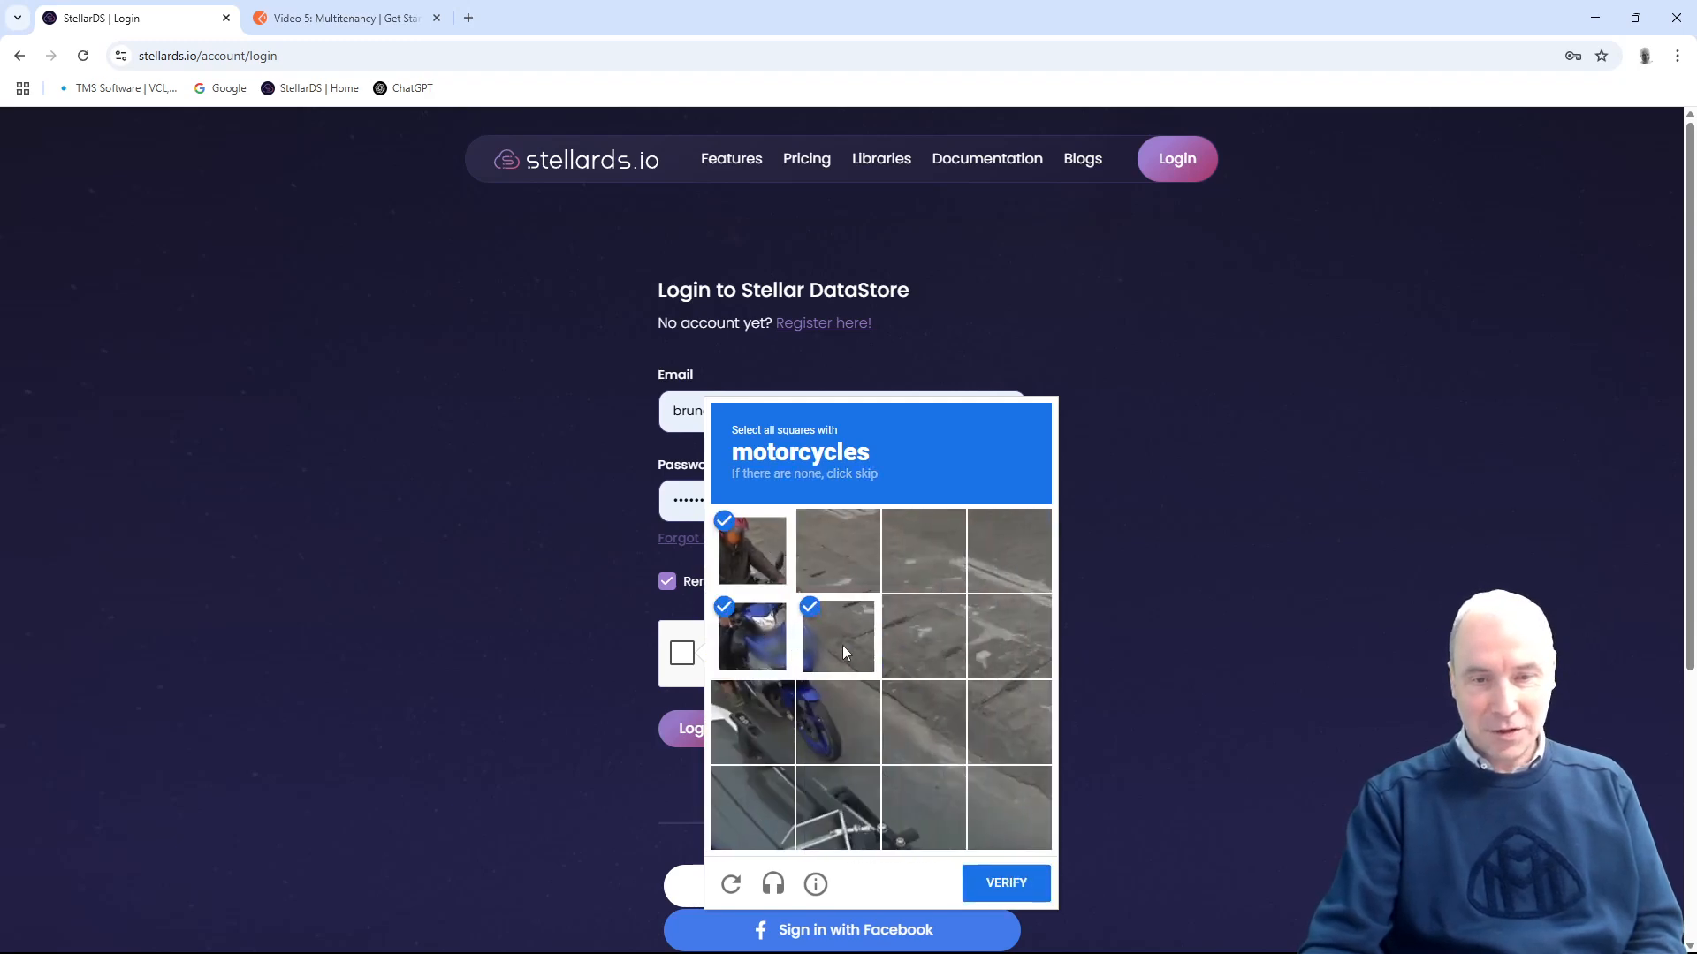
pyautogui.click(1005, 882)
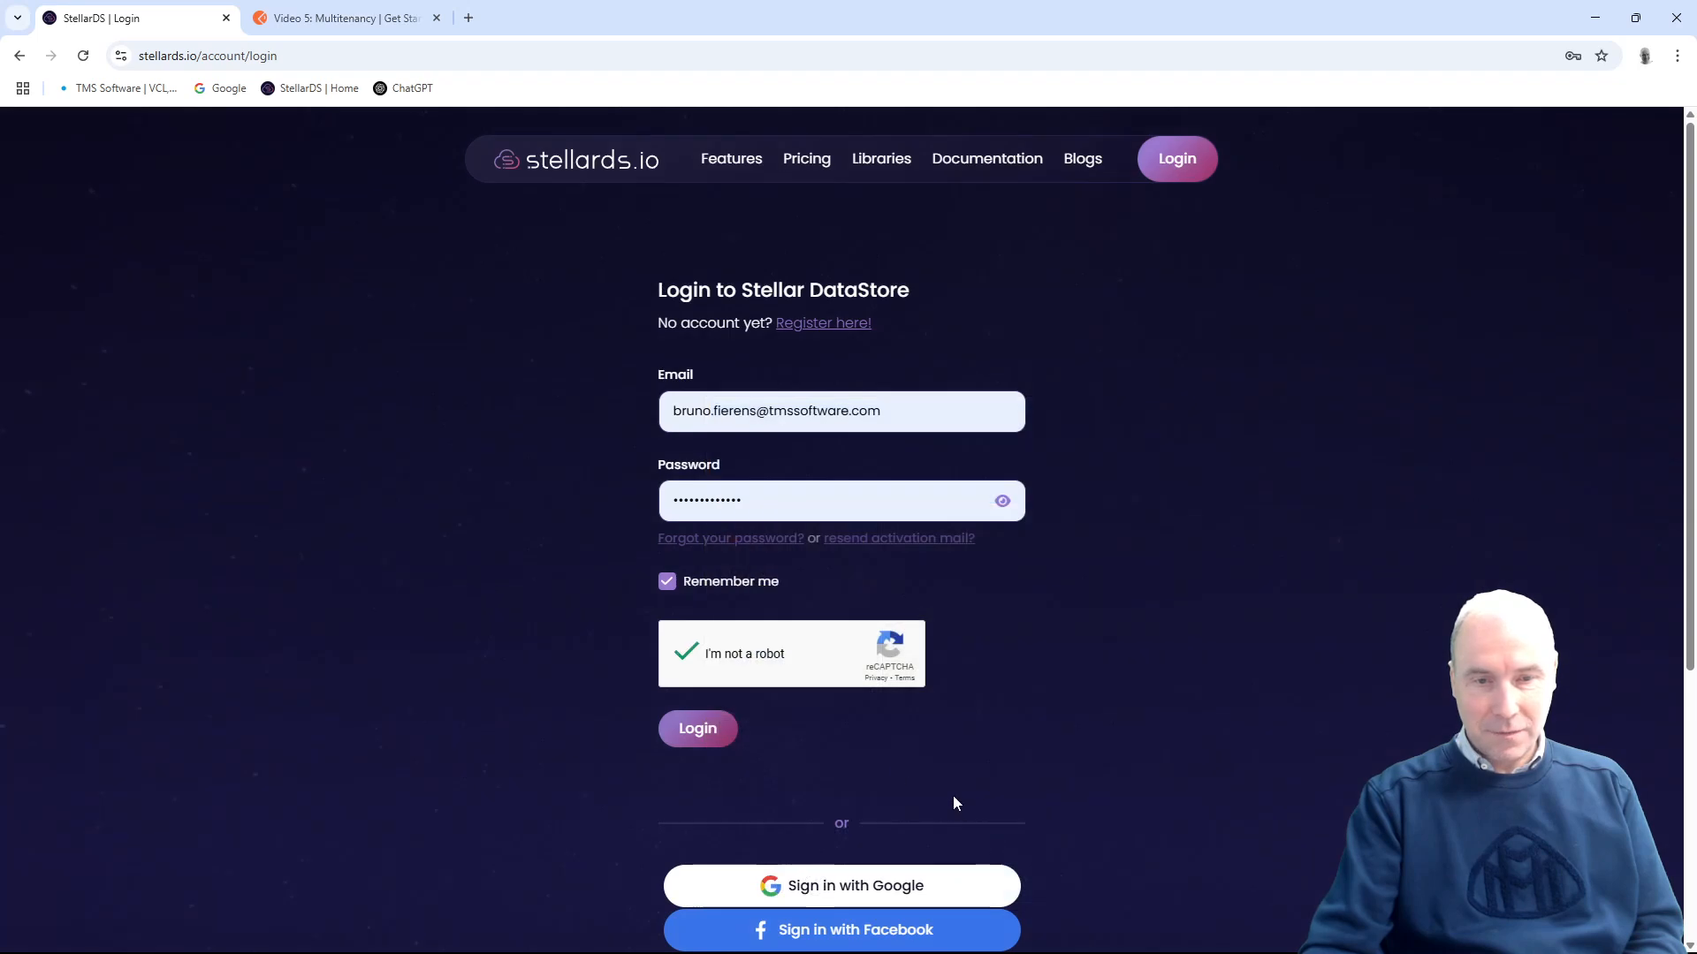
pyautogui.click(694, 730)
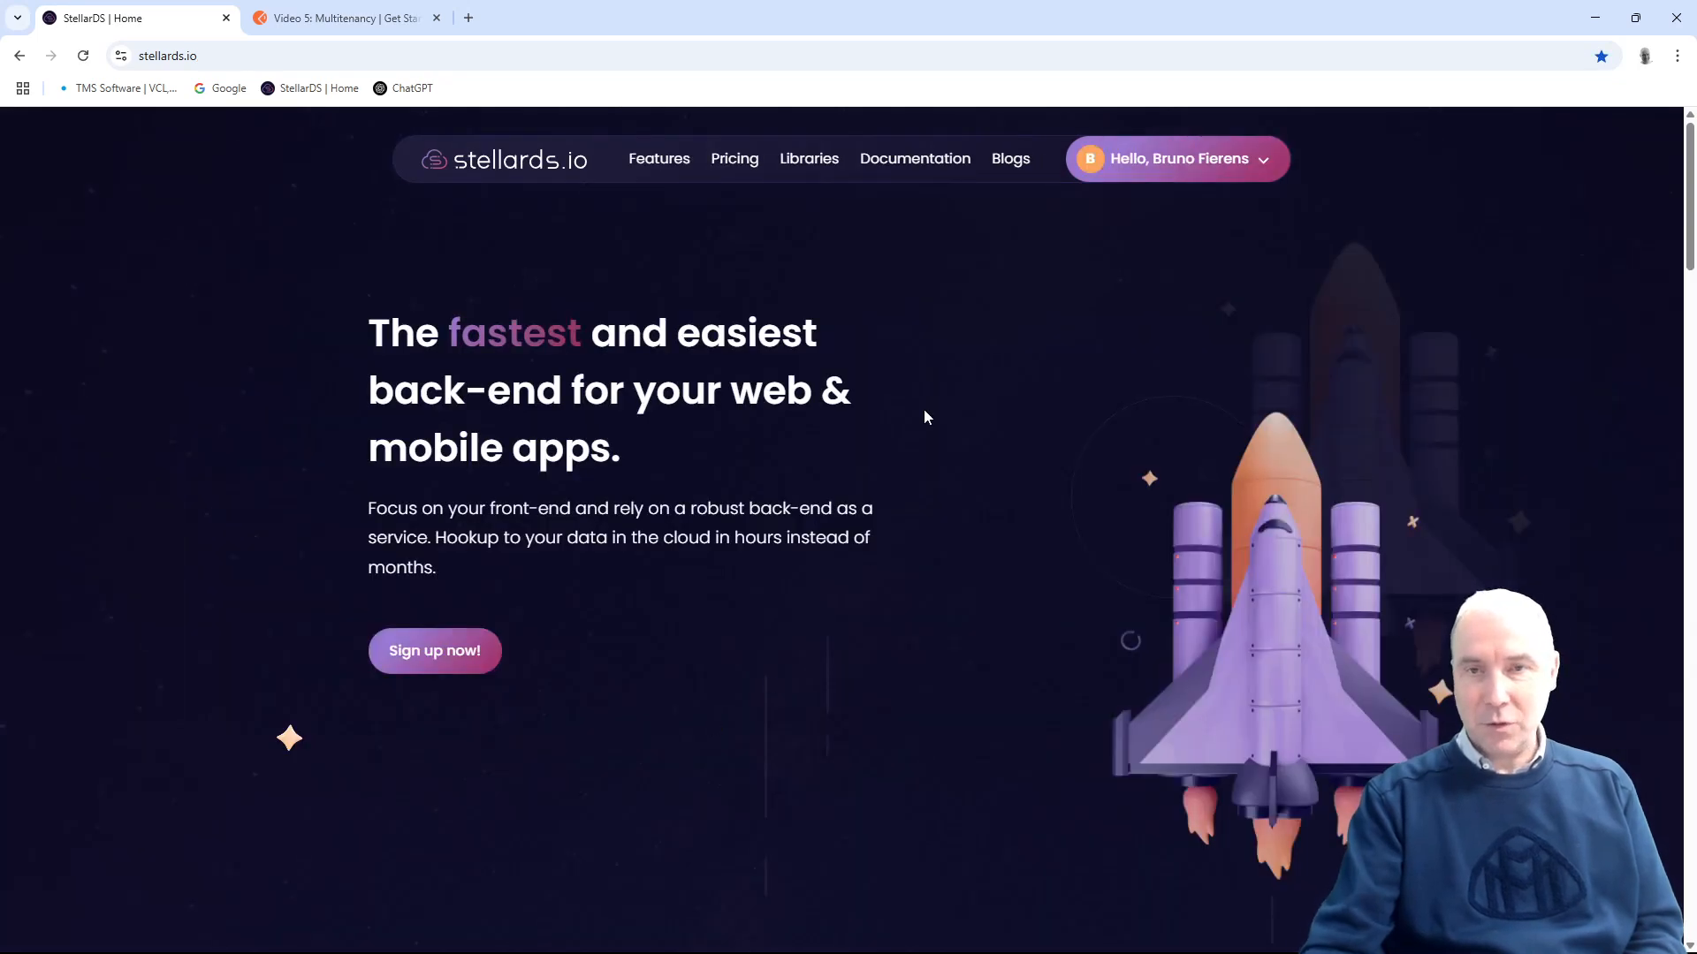
# Step: Open the account's project and view the data of the multi-tenant VideoDemos table
pyautogui.click(1147, 161)
pyautogui.click(1202, 226)
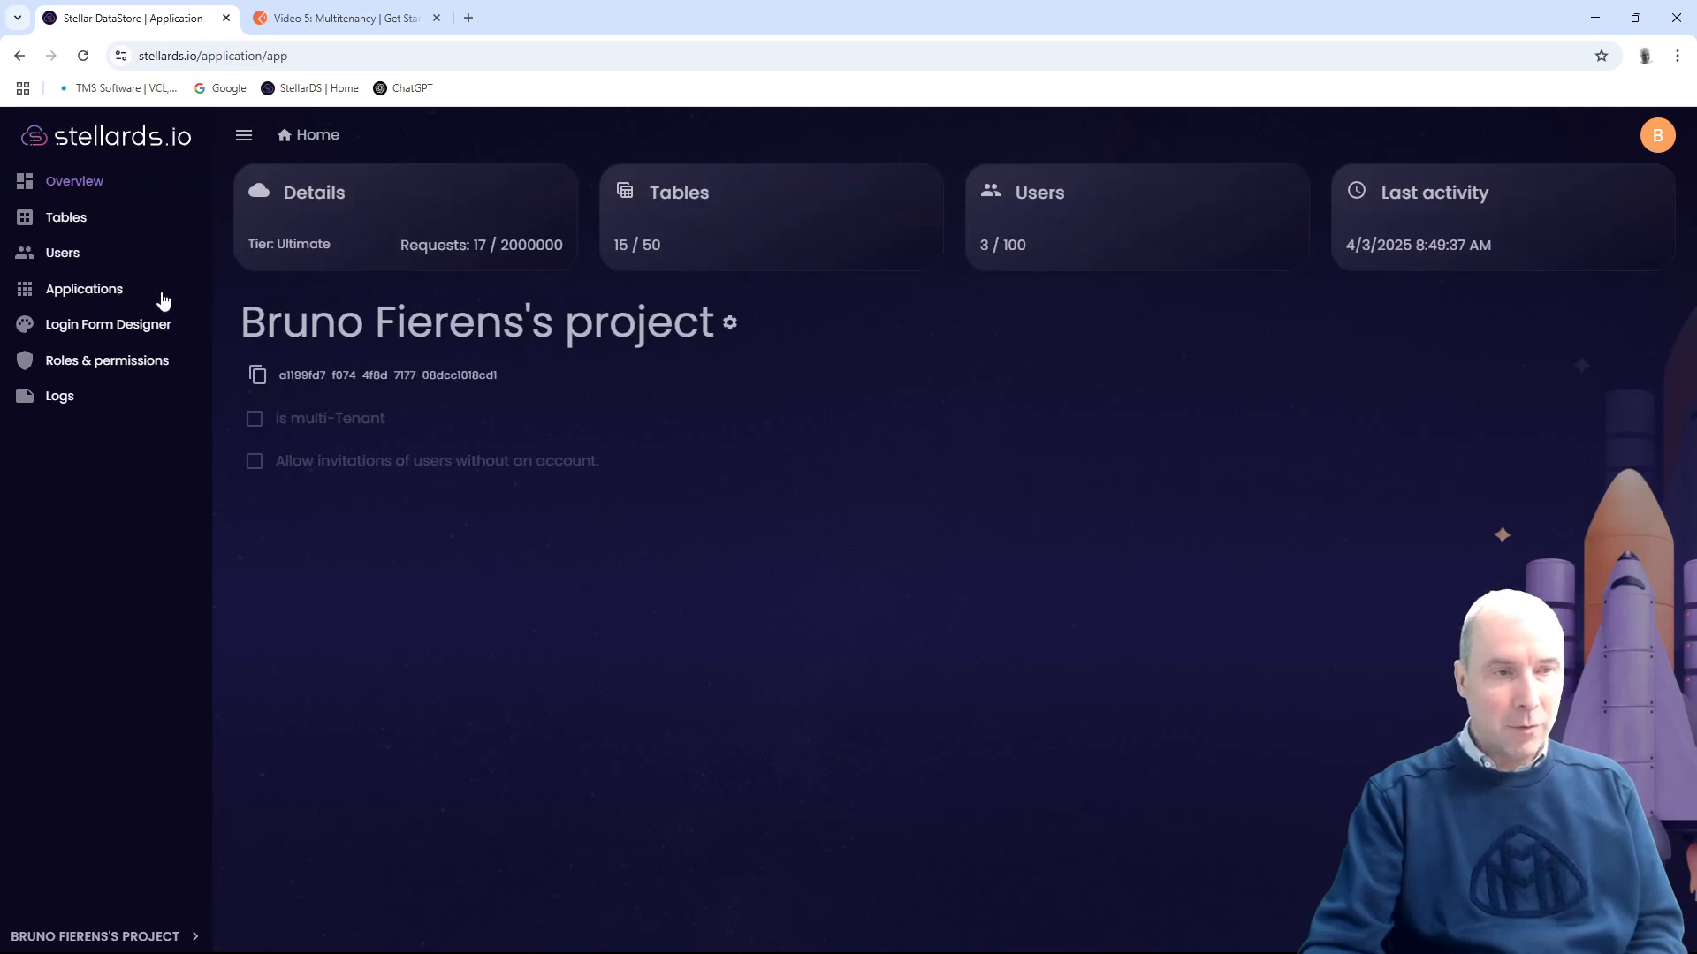
pyautogui.click(67, 221)
pyautogui.scroll(-3, 993, 644)
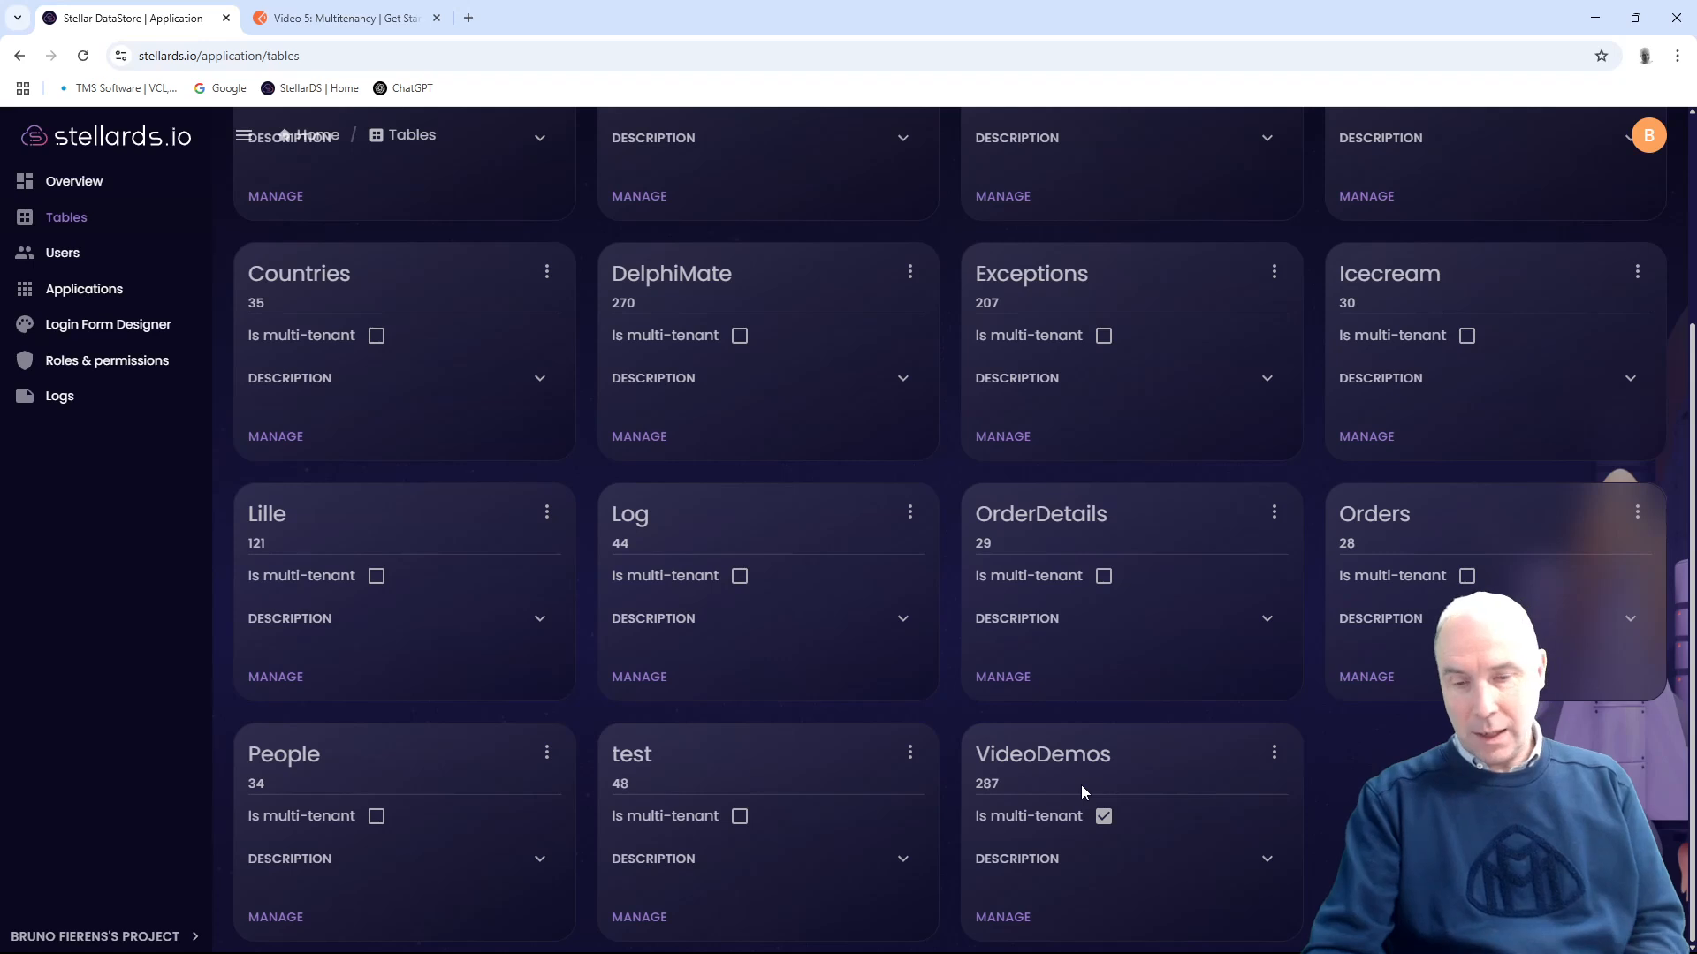
pyautogui.click(1003, 919)
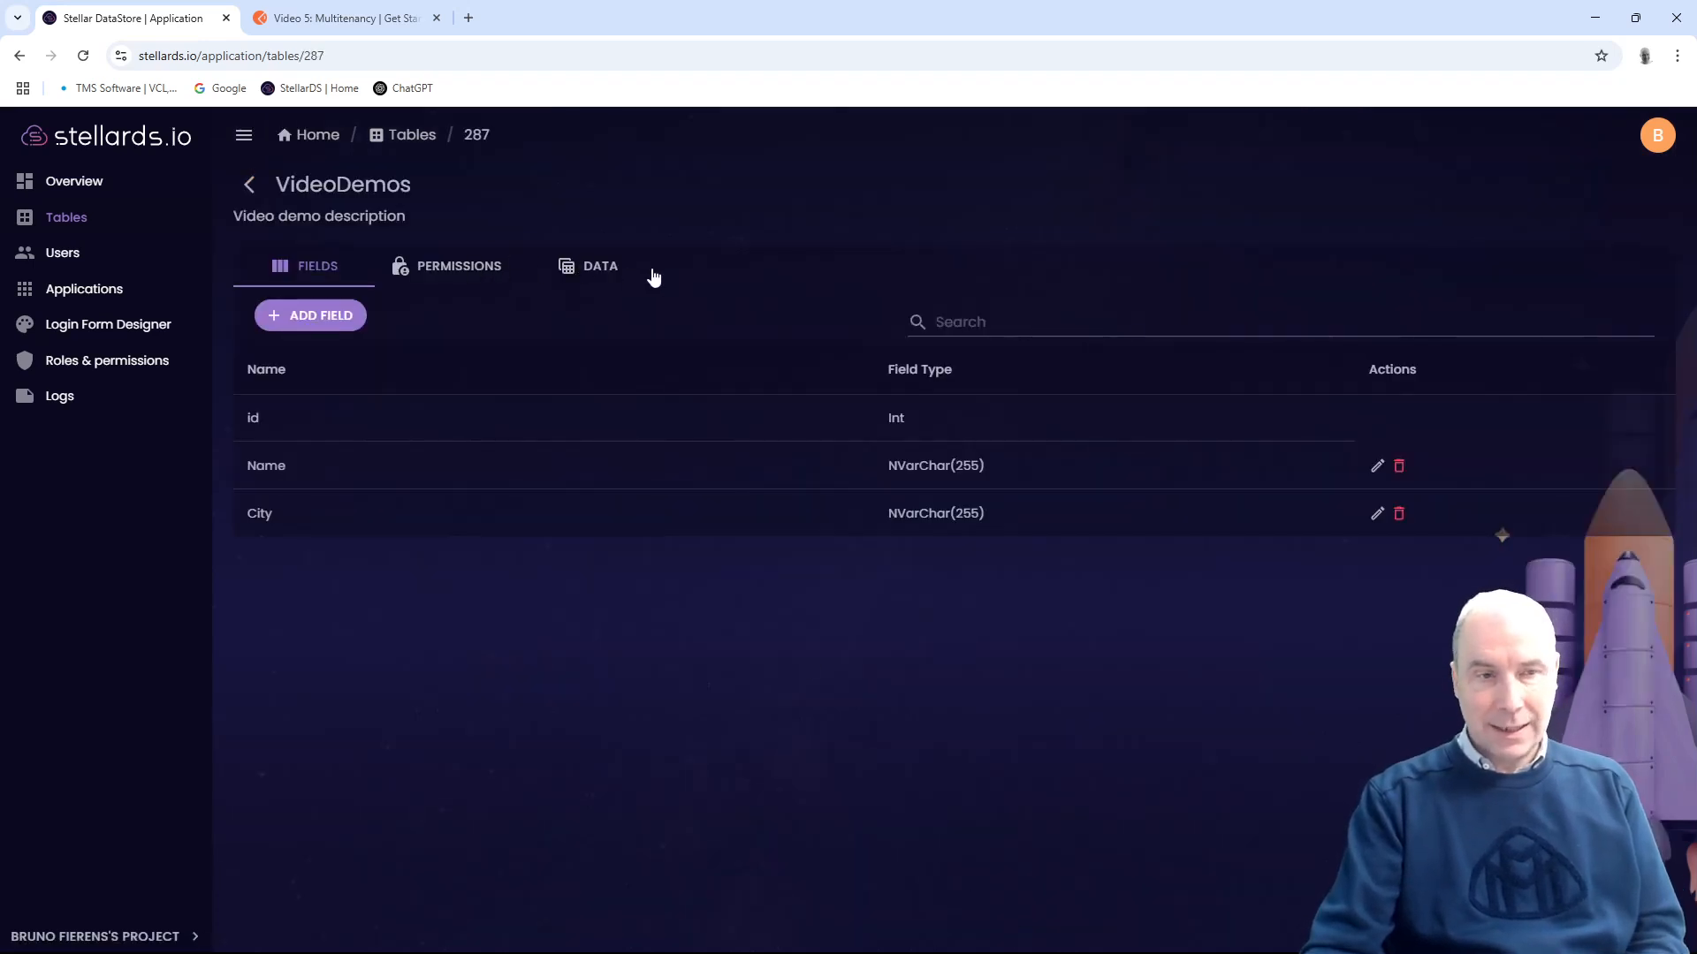
pyautogui.click(592, 273)
# Step: Switch to Postman and request a new access token for the OAuth2.0 request of the Video 5: Multitenancy collection
pyautogui.click(380, 21)
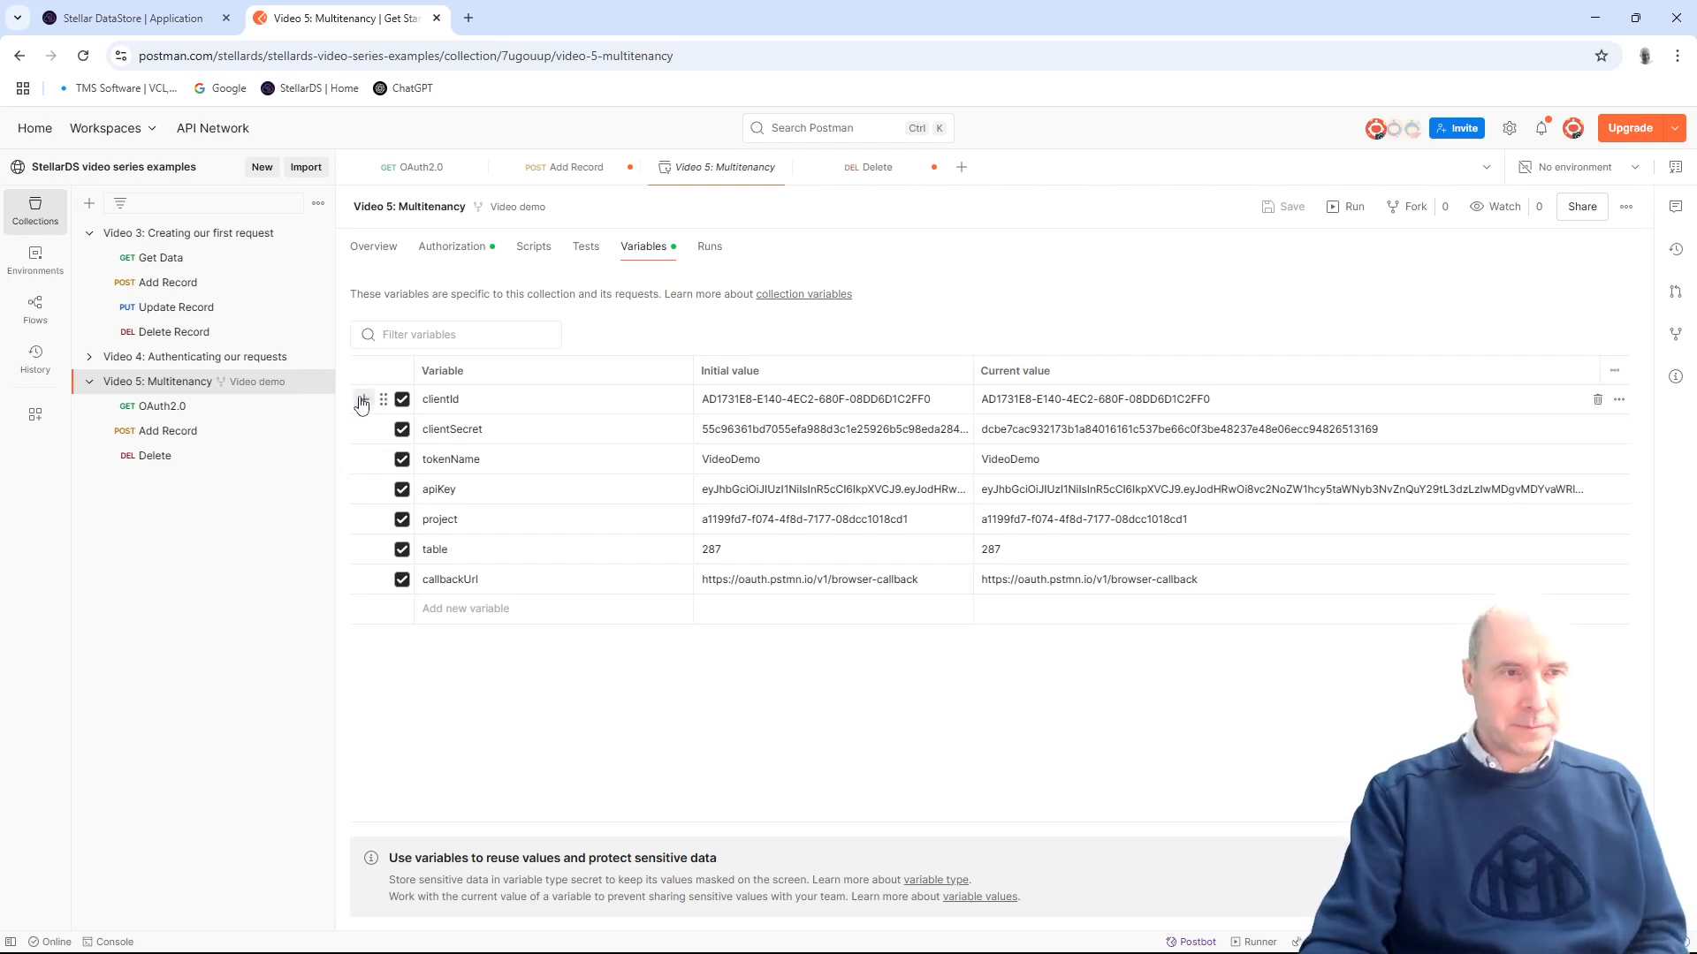
pyautogui.click(160, 412)
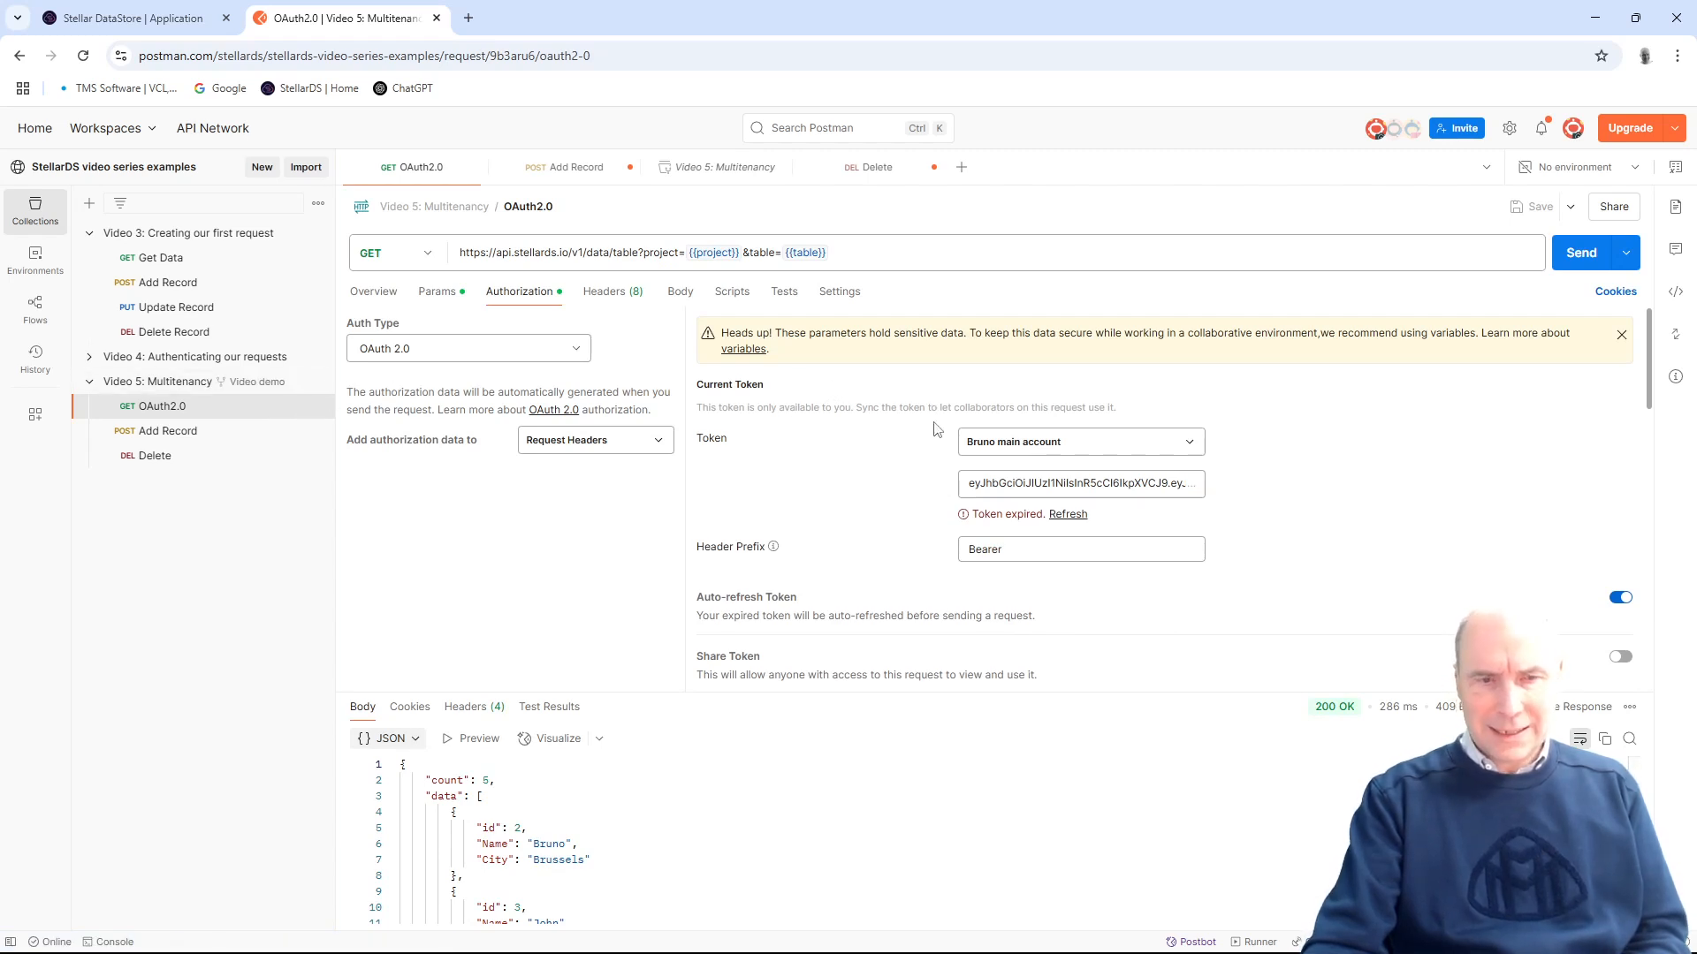
pyautogui.click(1027, 442)
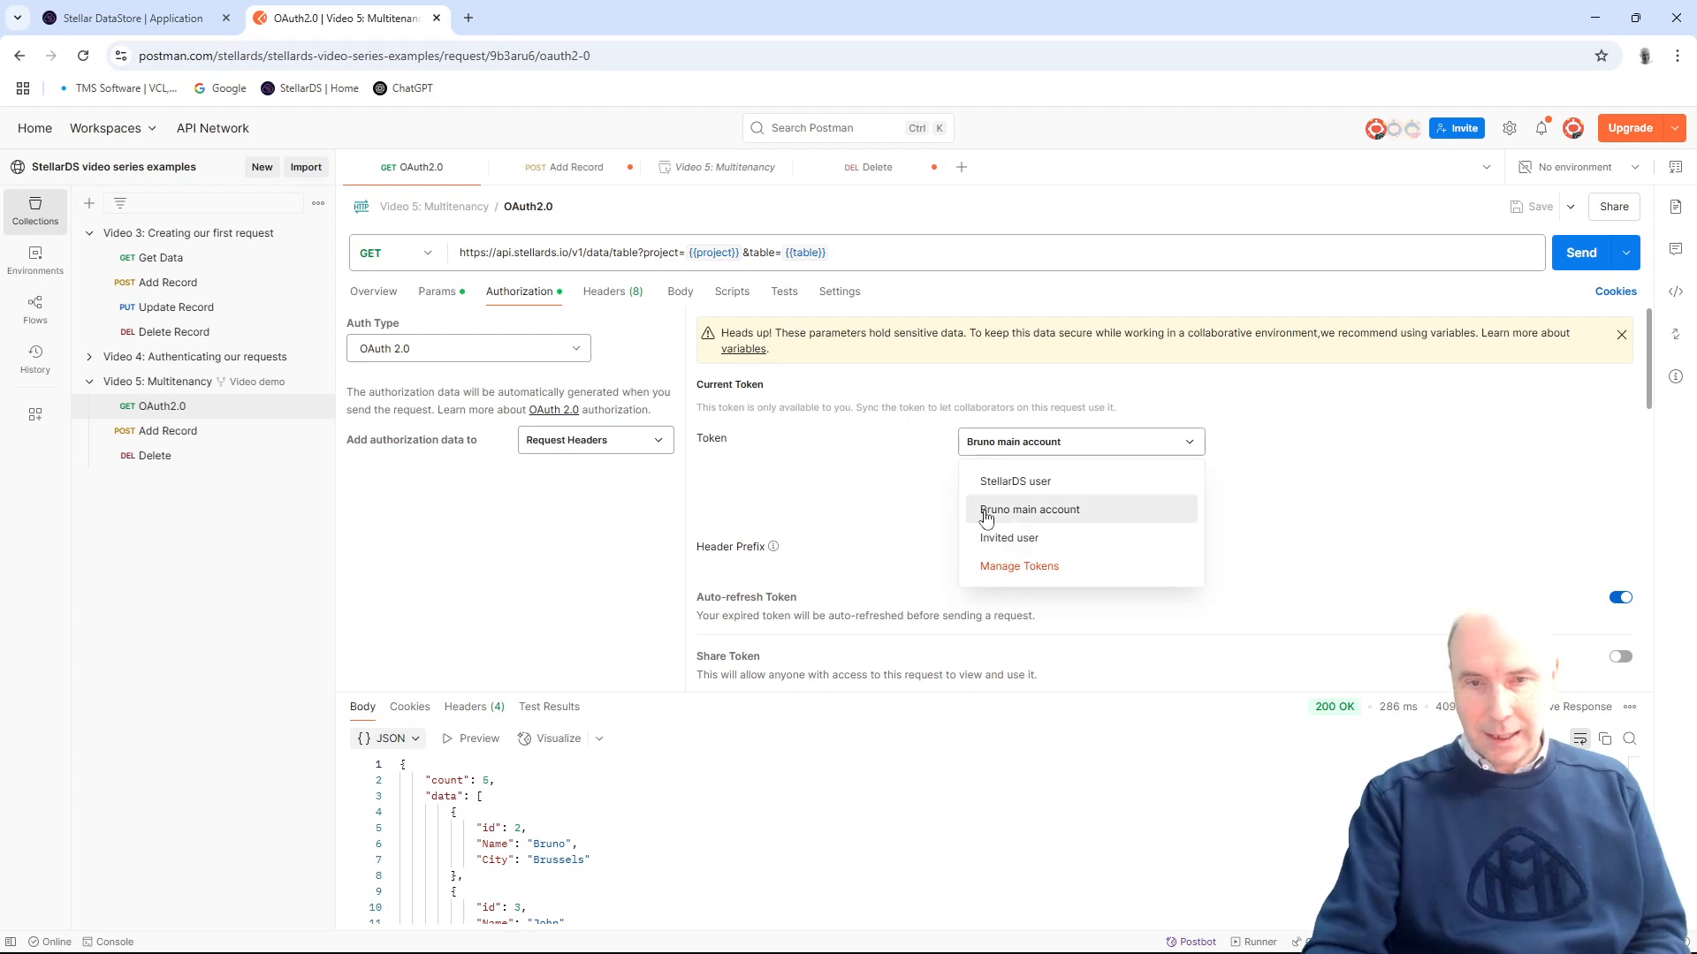
pyautogui.click(866, 467)
pyautogui.scroll(-6, 856, 565)
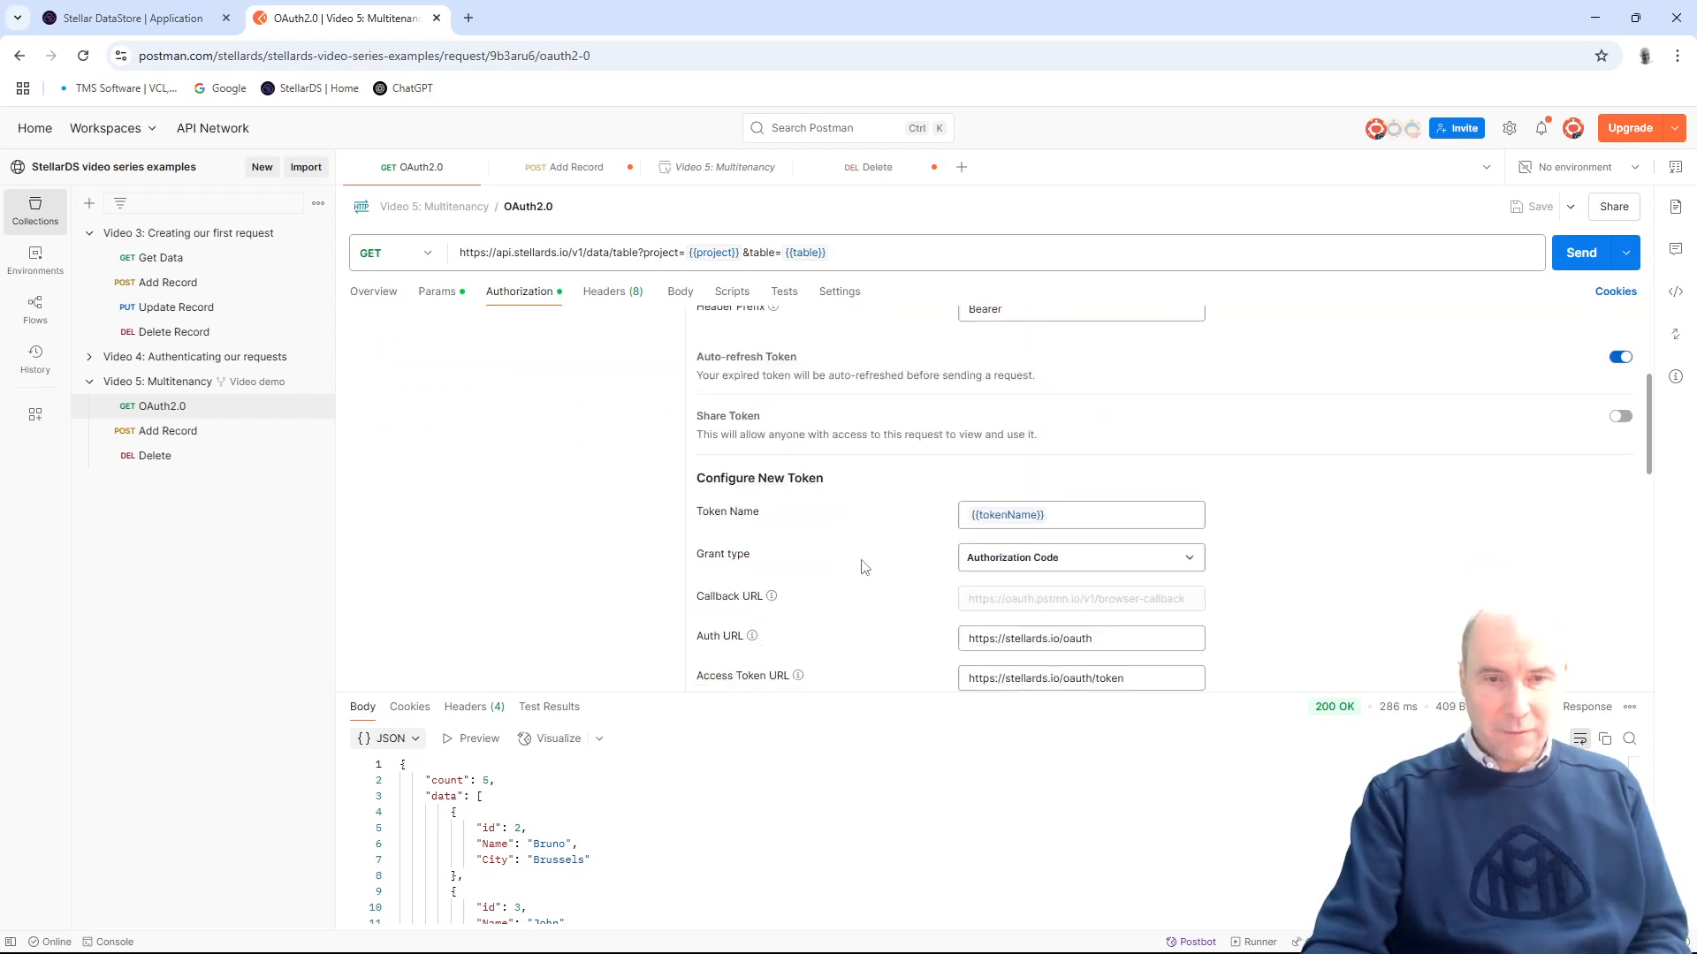
pyautogui.scroll(-10, 861, 565)
pyautogui.click(774, 668)
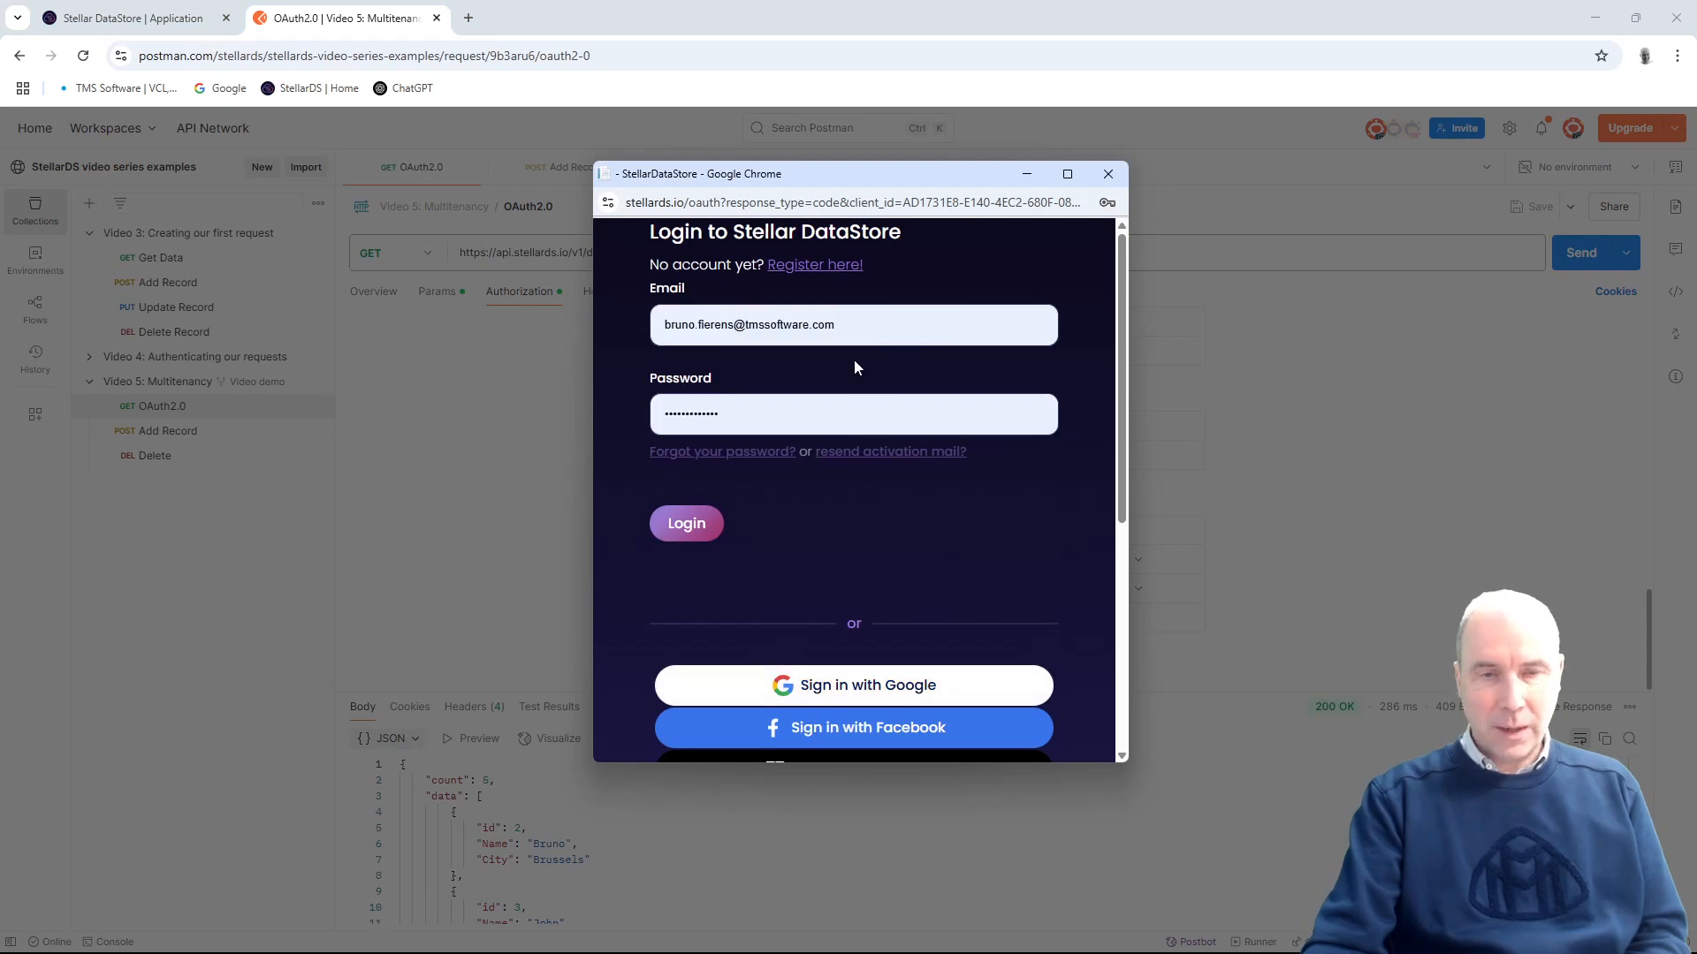
# Step: Log in to StellarDS with the VideoDemo user's saved e-mail and password to authorize the token, and proceed to its details
pyautogui.click(878, 325)
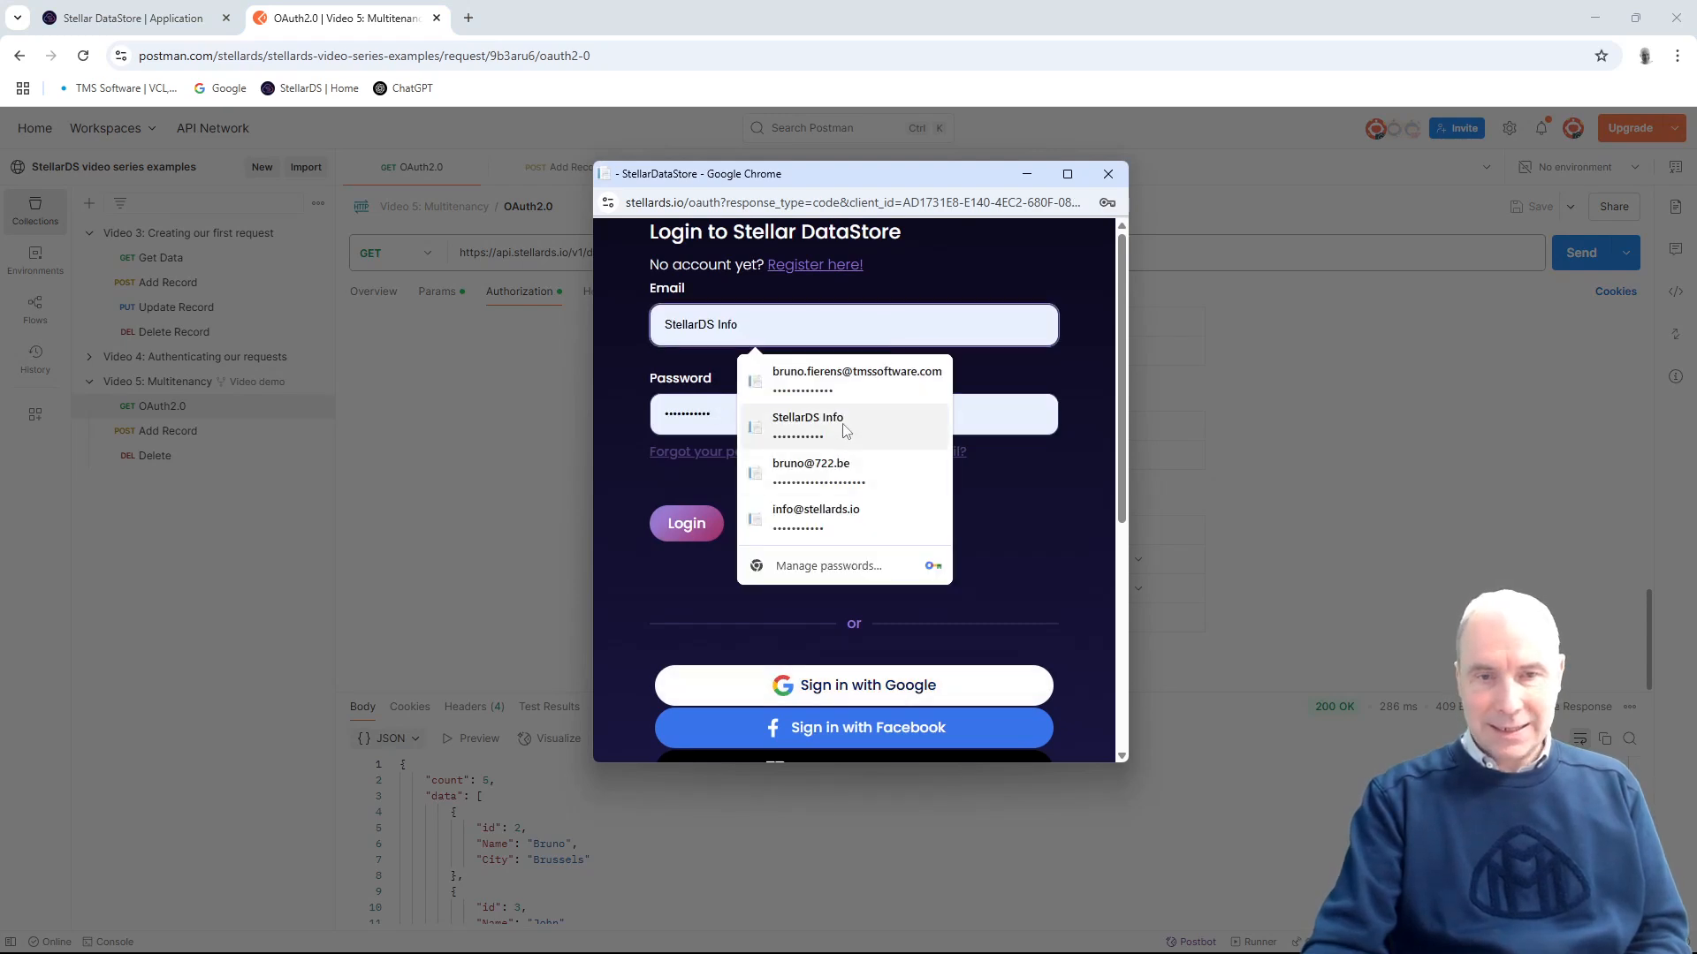
pyautogui.click(846, 469)
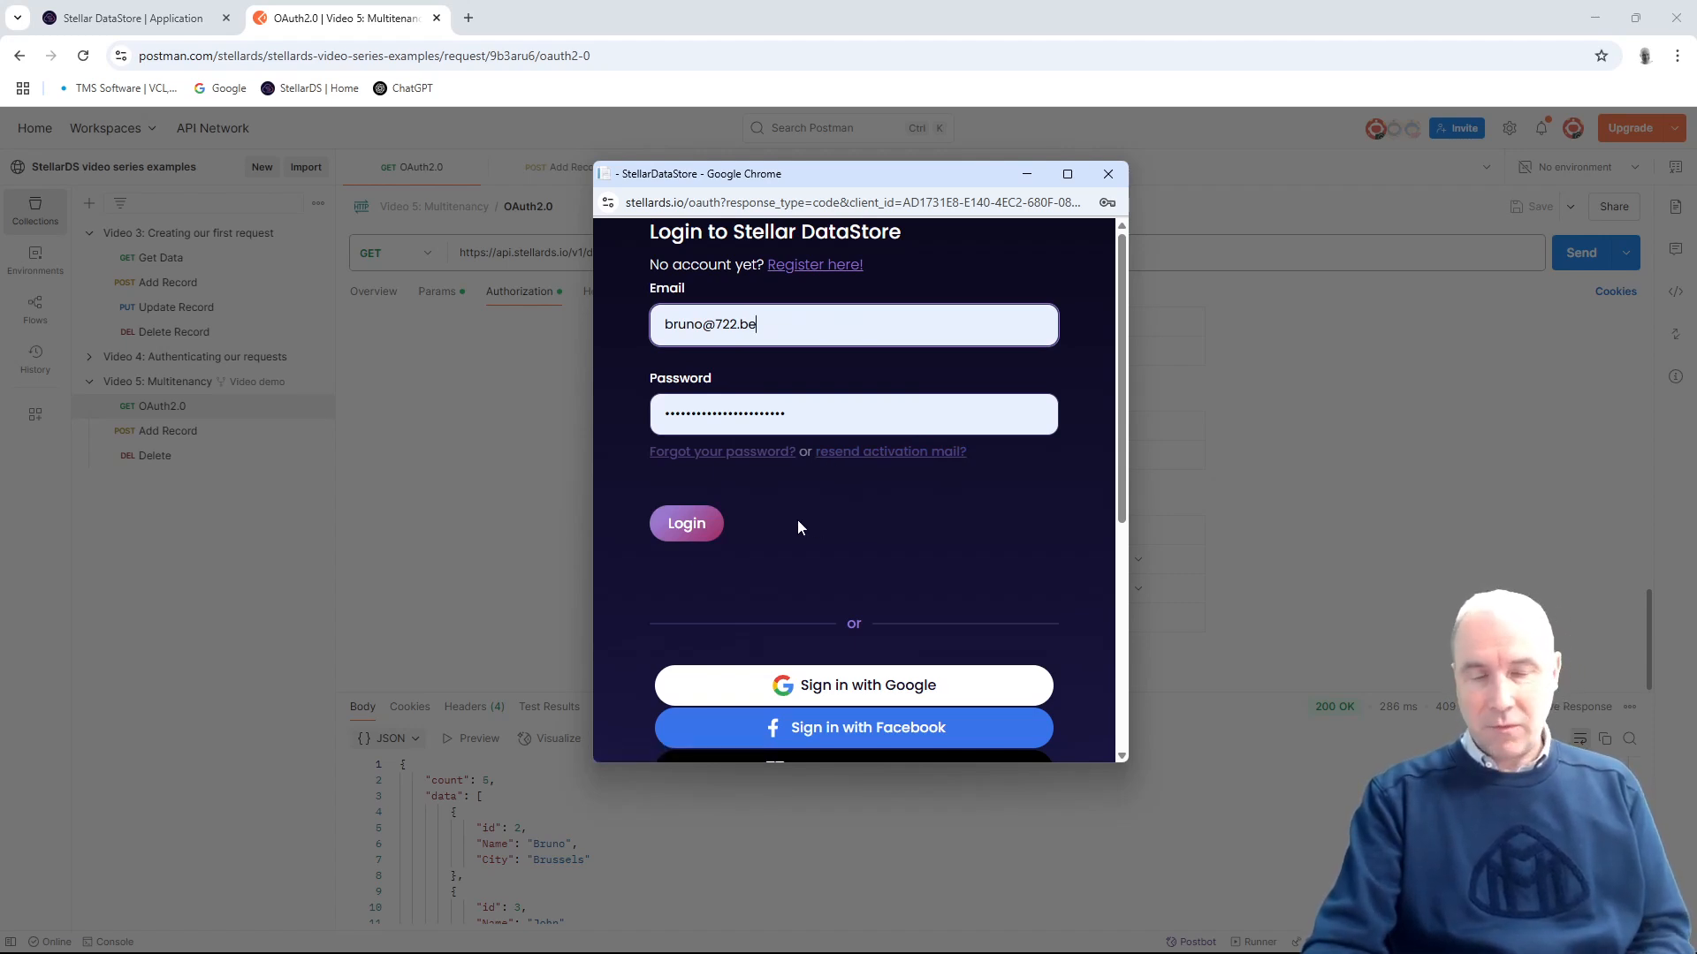
pyautogui.click(690, 524)
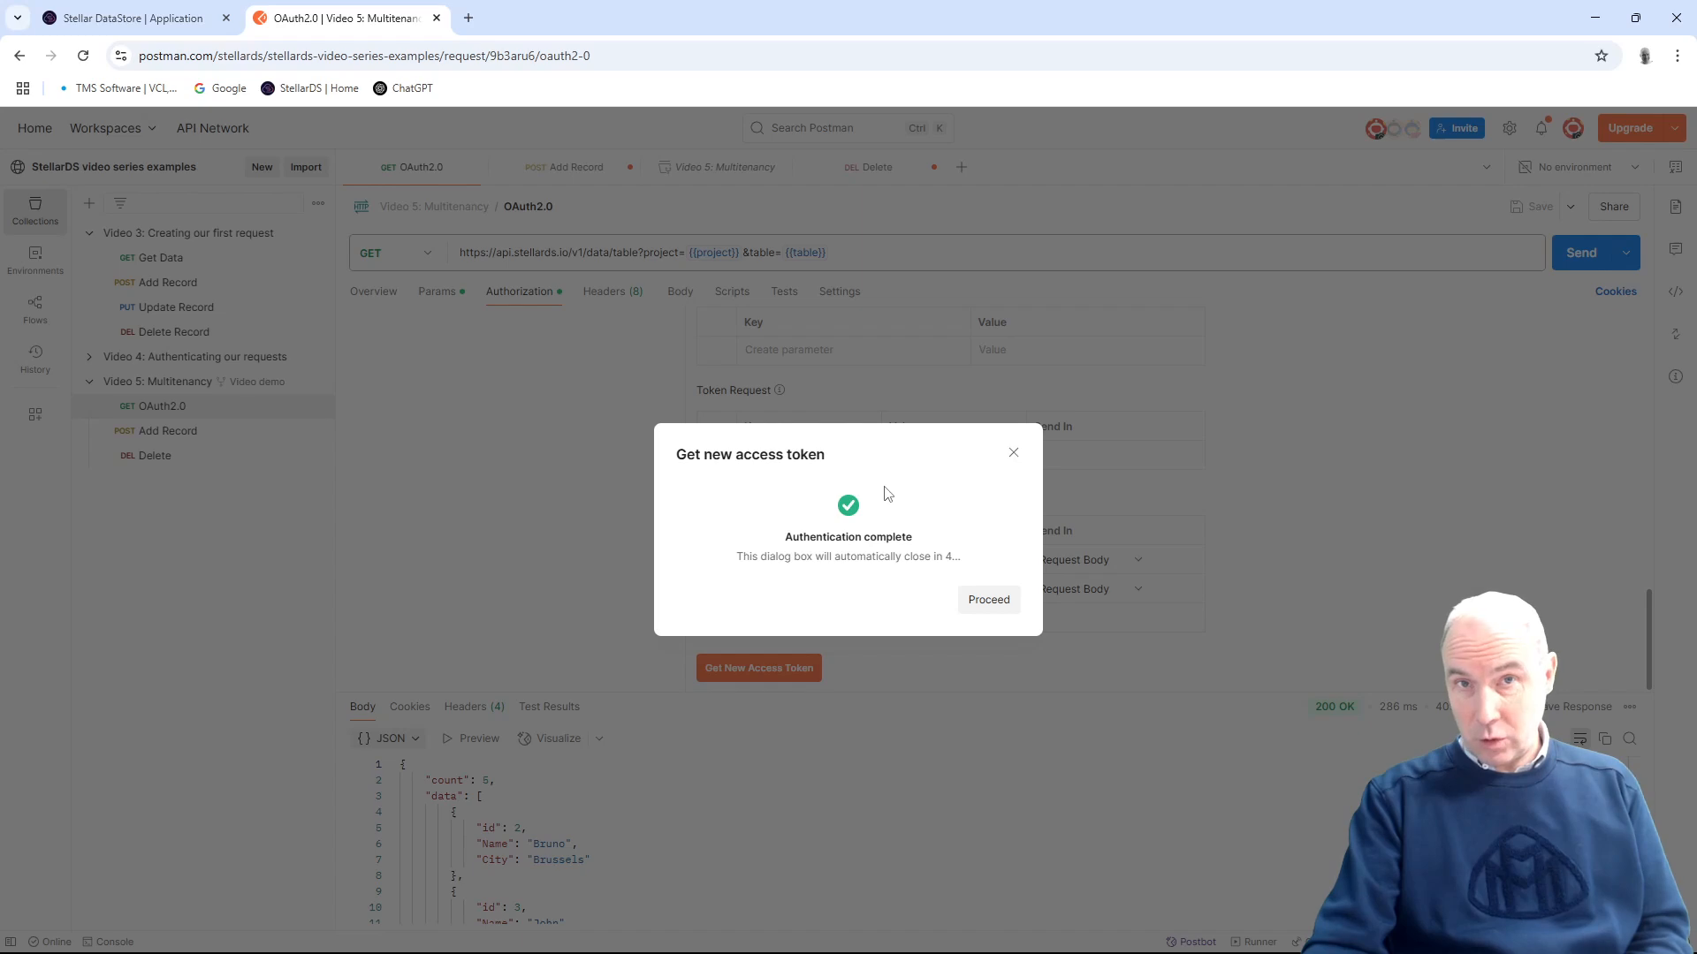
pyautogui.click(990, 600)
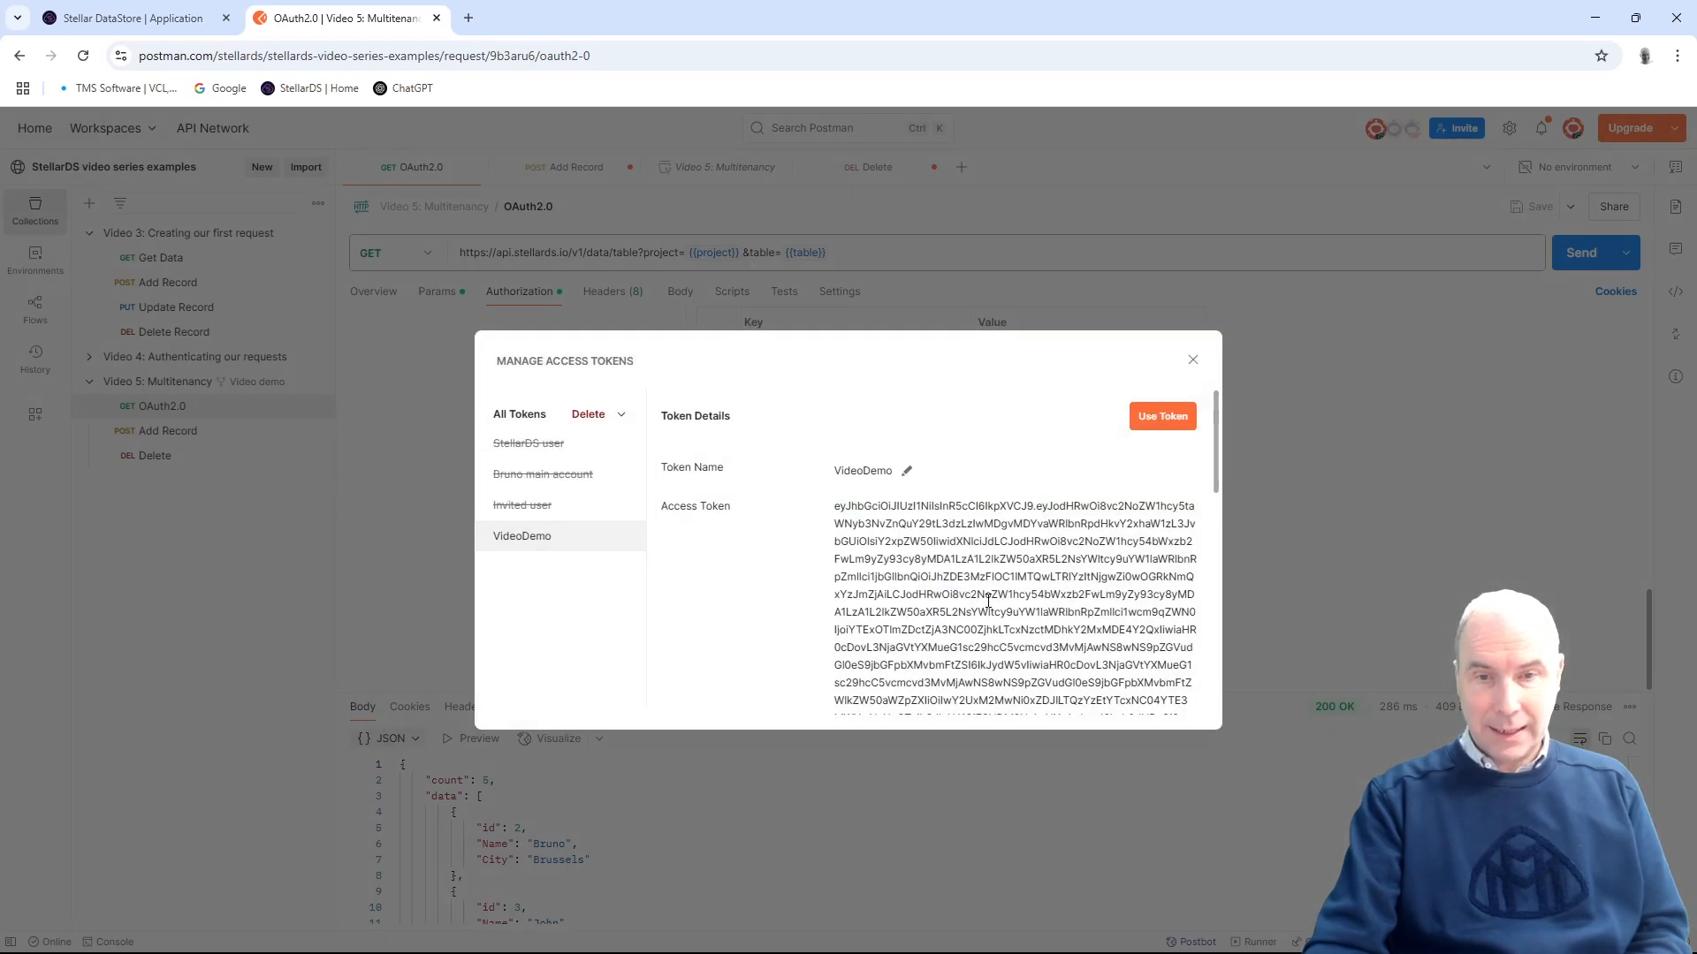
# Step: Rename the new access token to "Secondary account" and use it for the OAuth2.0 request
pyautogui.click(908, 474)
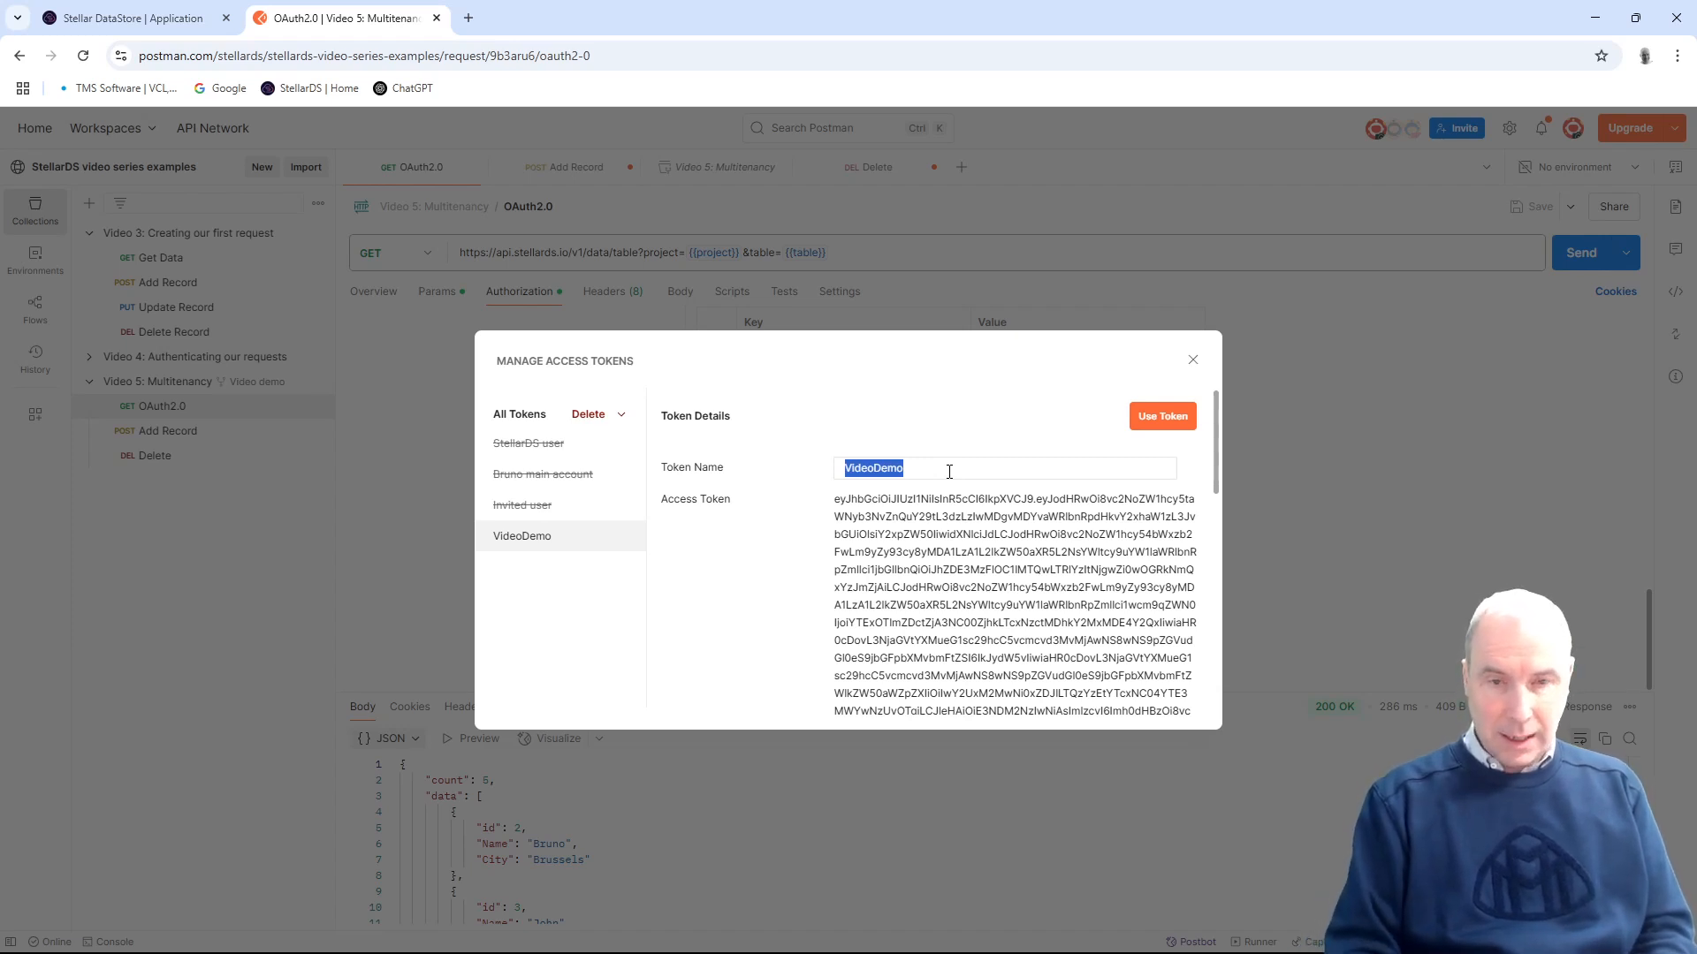
pyautogui.write('Secondary account')
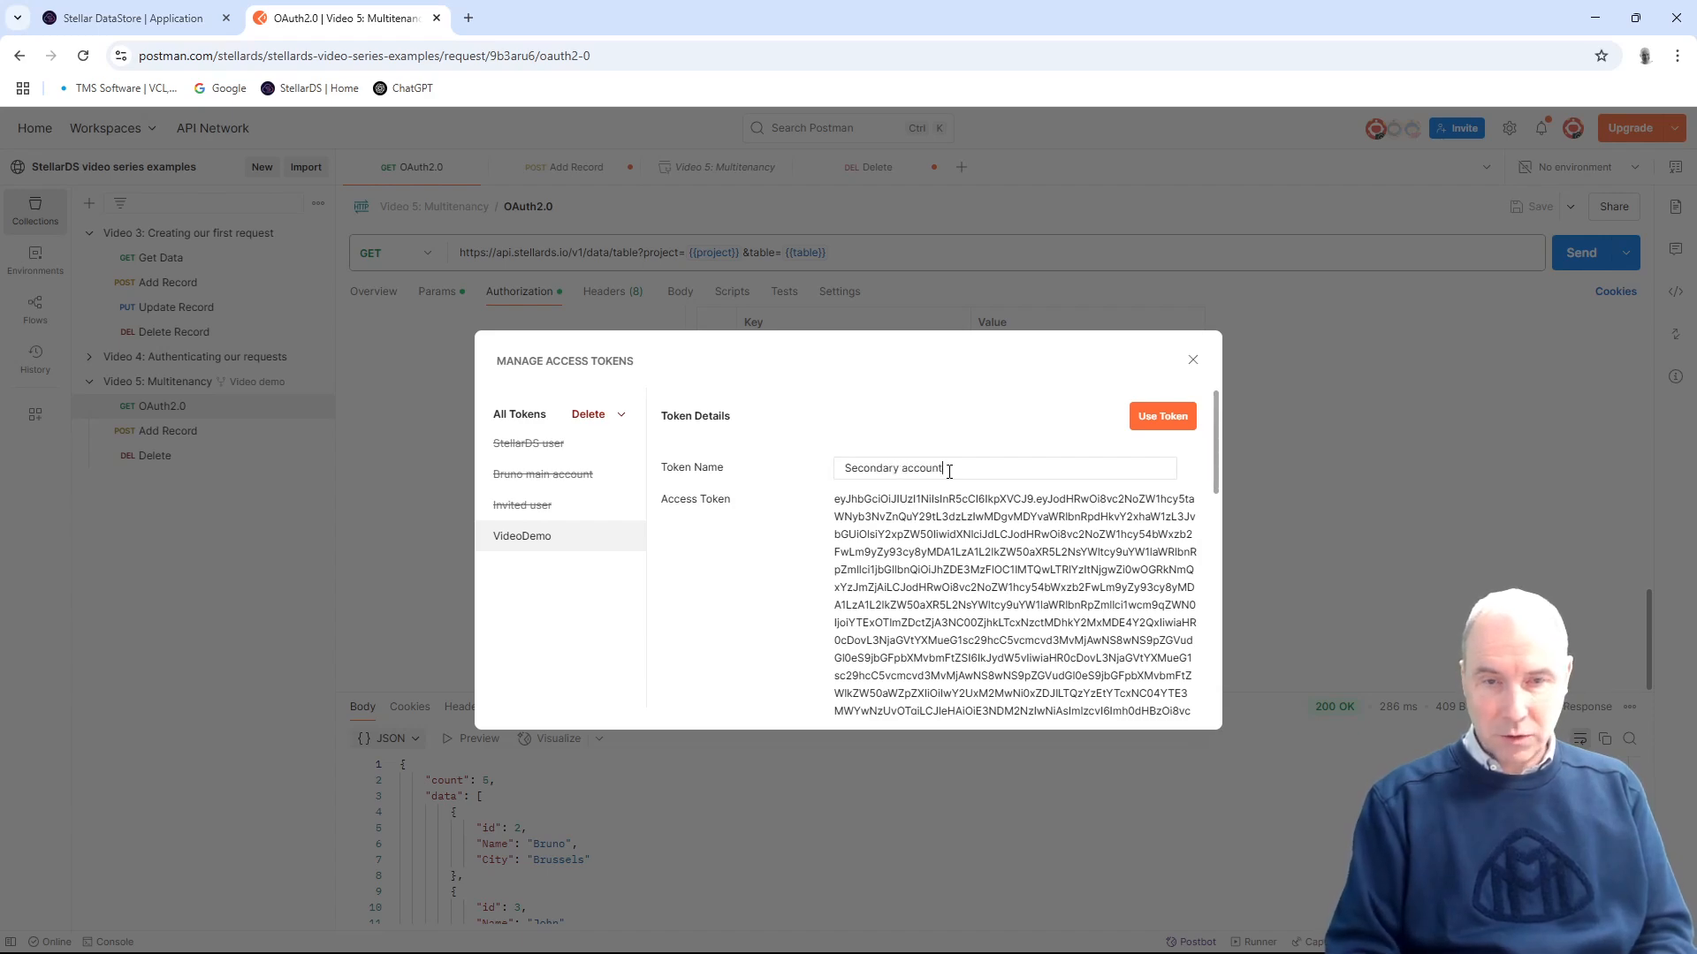
pyautogui.click(1175, 416)
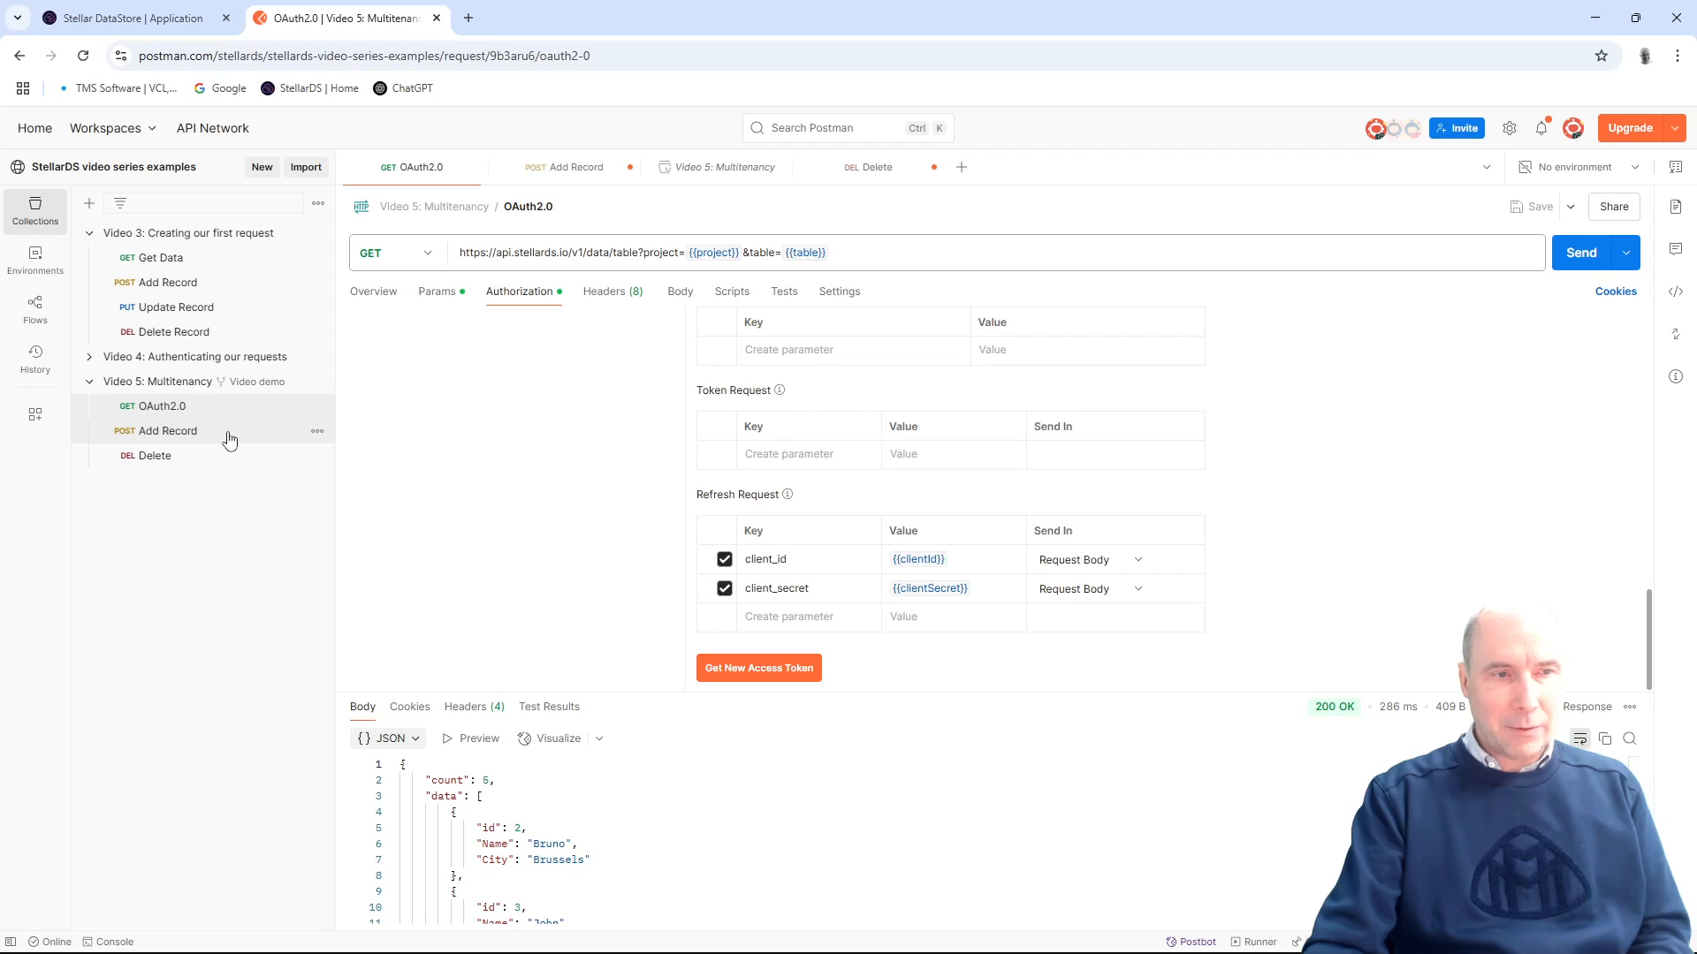
# Step: Send the OAuth2.0 GET request for the table, enlarge the response area and check the request URL
pyautogui.click(192, 409)
pyautogui.click(1577, 253)
pyautogui.moveTo(660, 698); pyautogui.dragTo(508, 239)
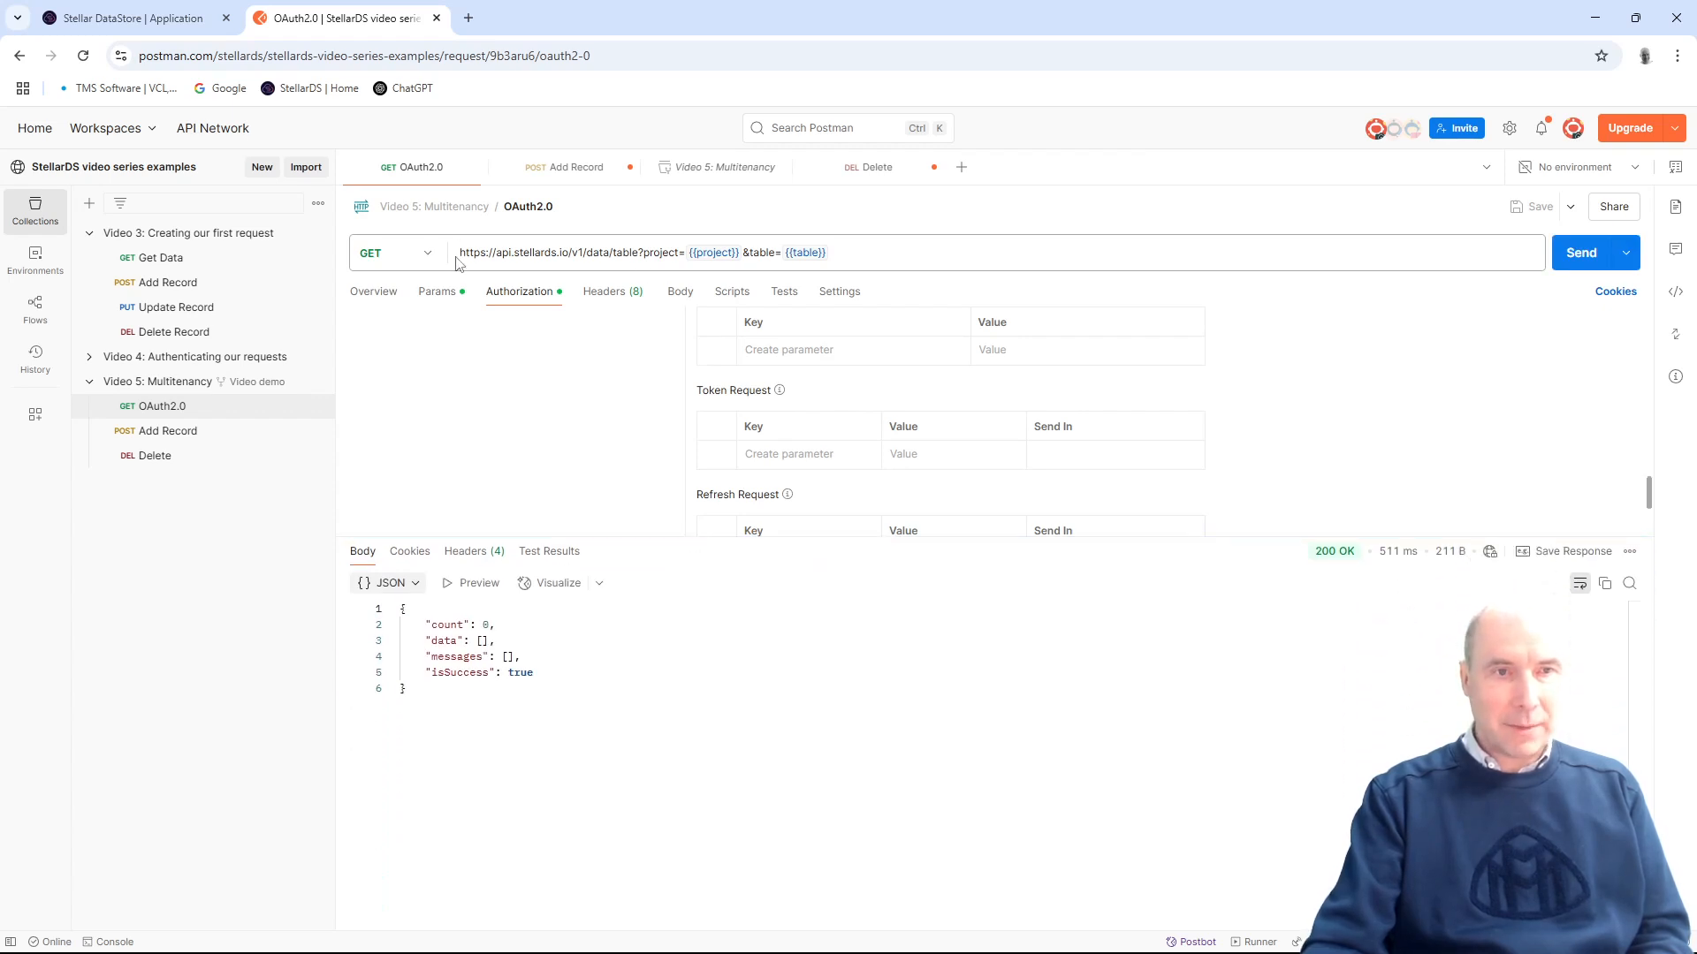
pyautogui.moveTo(844, 257); pyautogui.dragTo(458, 253)
pyautogui.click(889, 252)
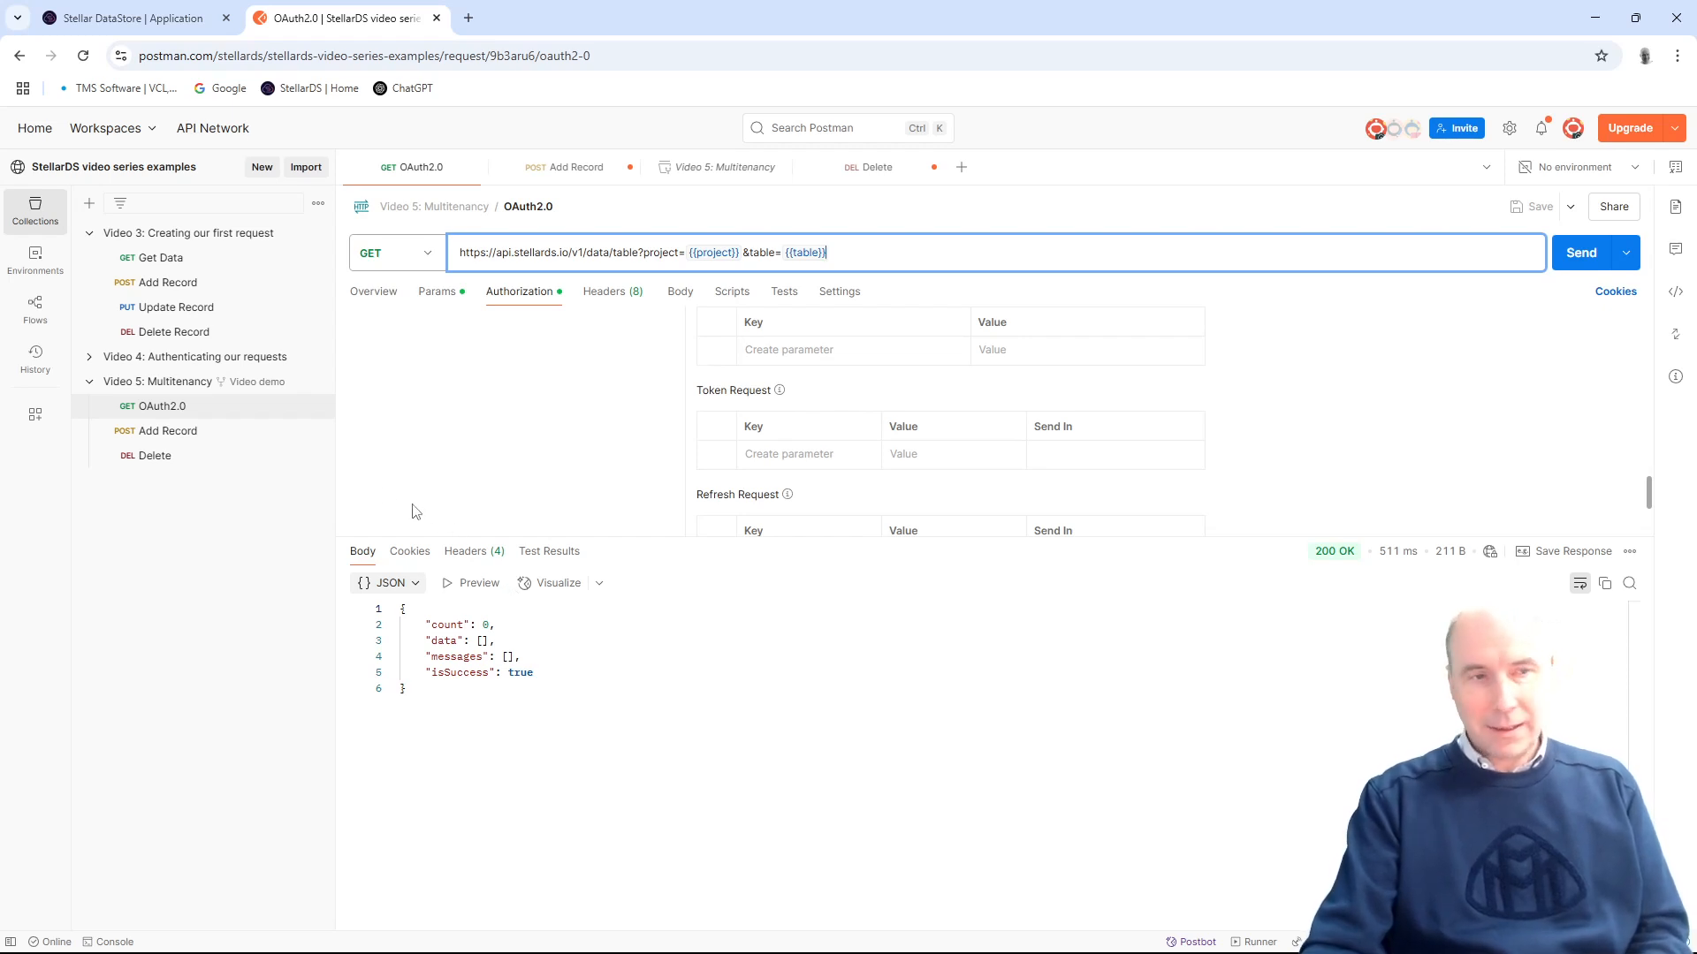
# Step: Set the authorization token of the Video 5 Add Record request to Secondary account
pyautogui.click(181, 433)
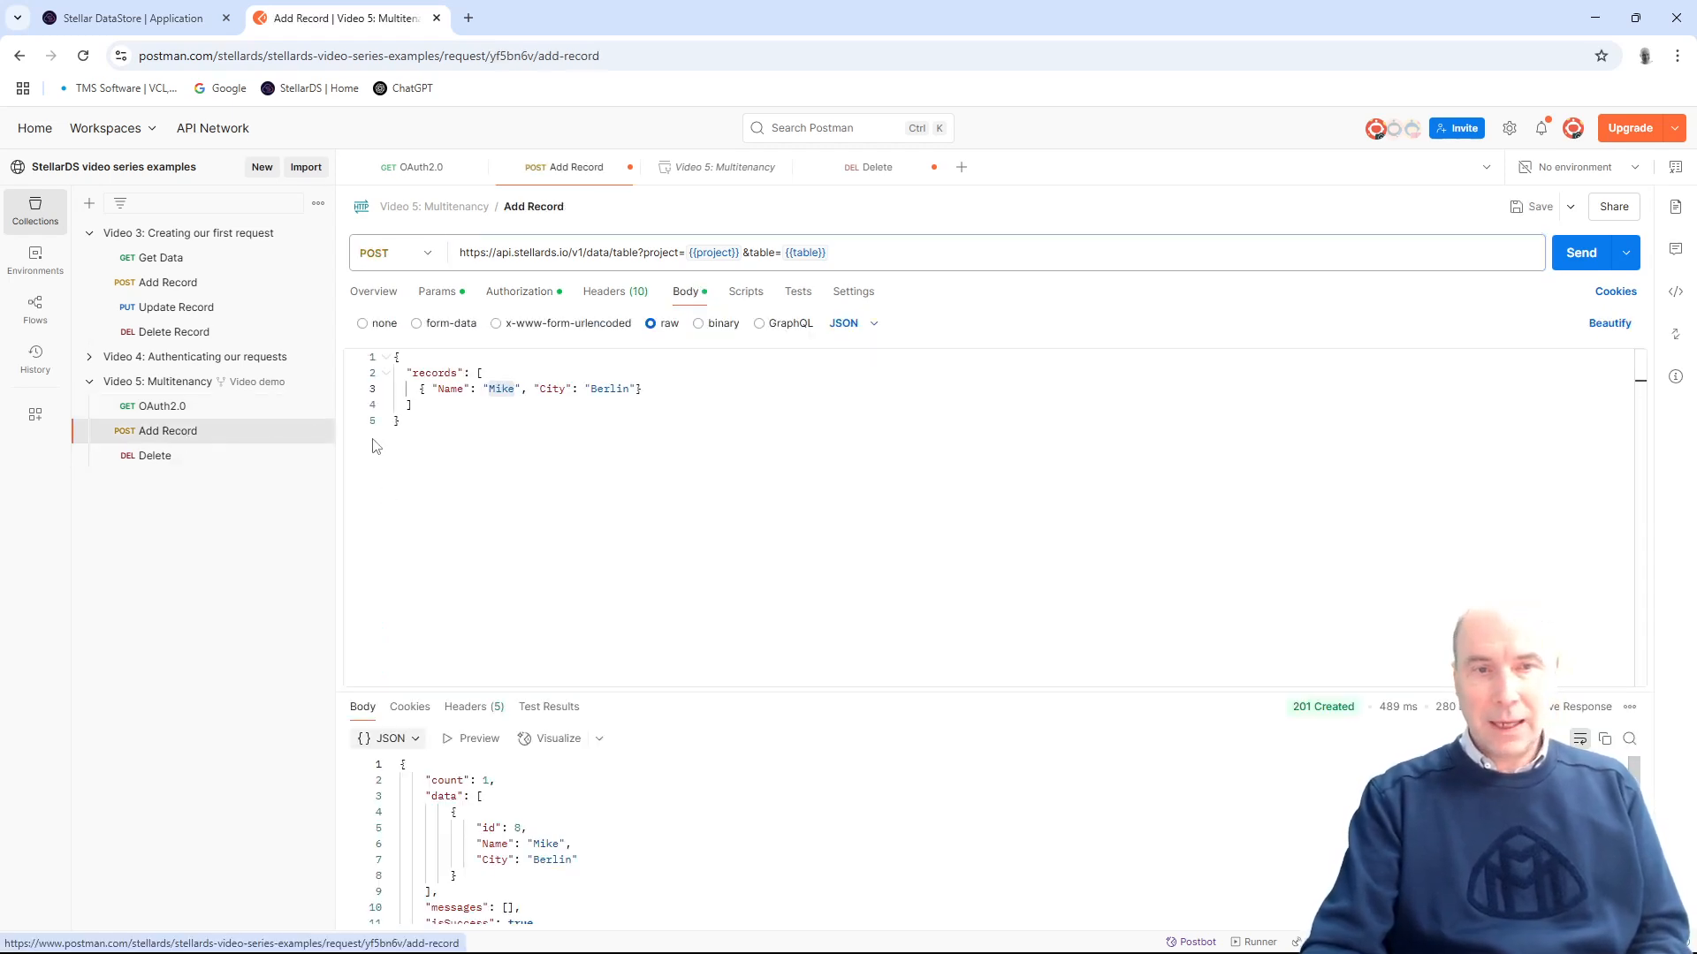
pyautogui.click(379, 293)
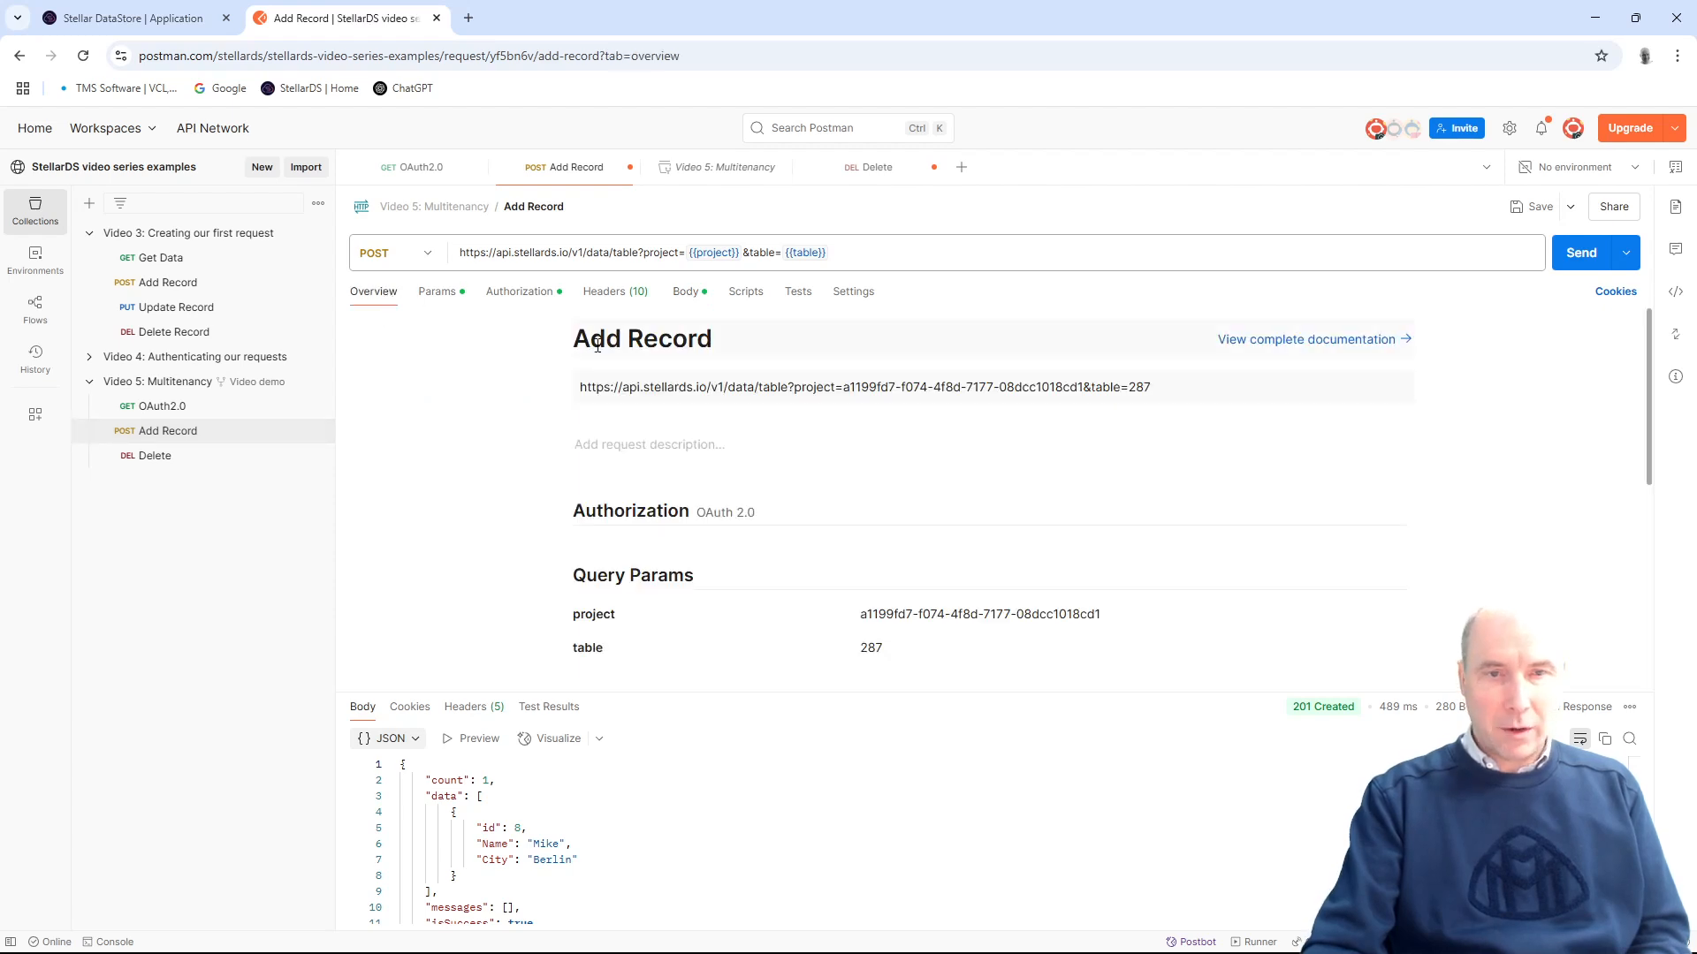
pyautogui.click(534, 292)
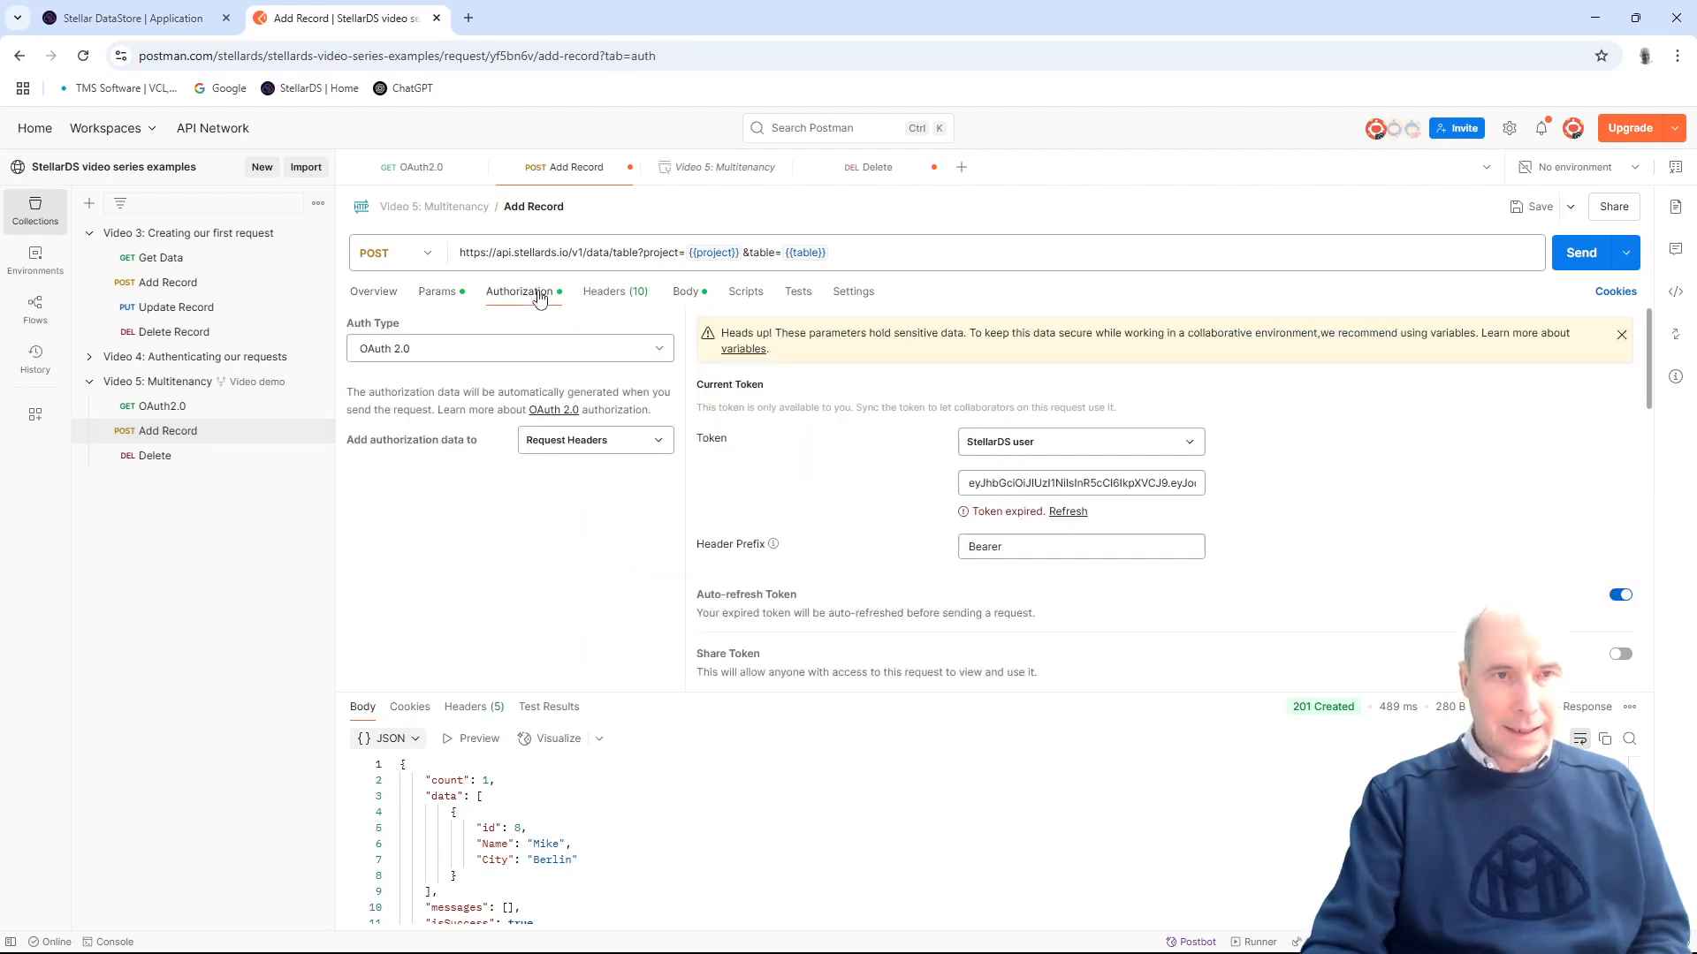
pyautogui.click(1070, 455)
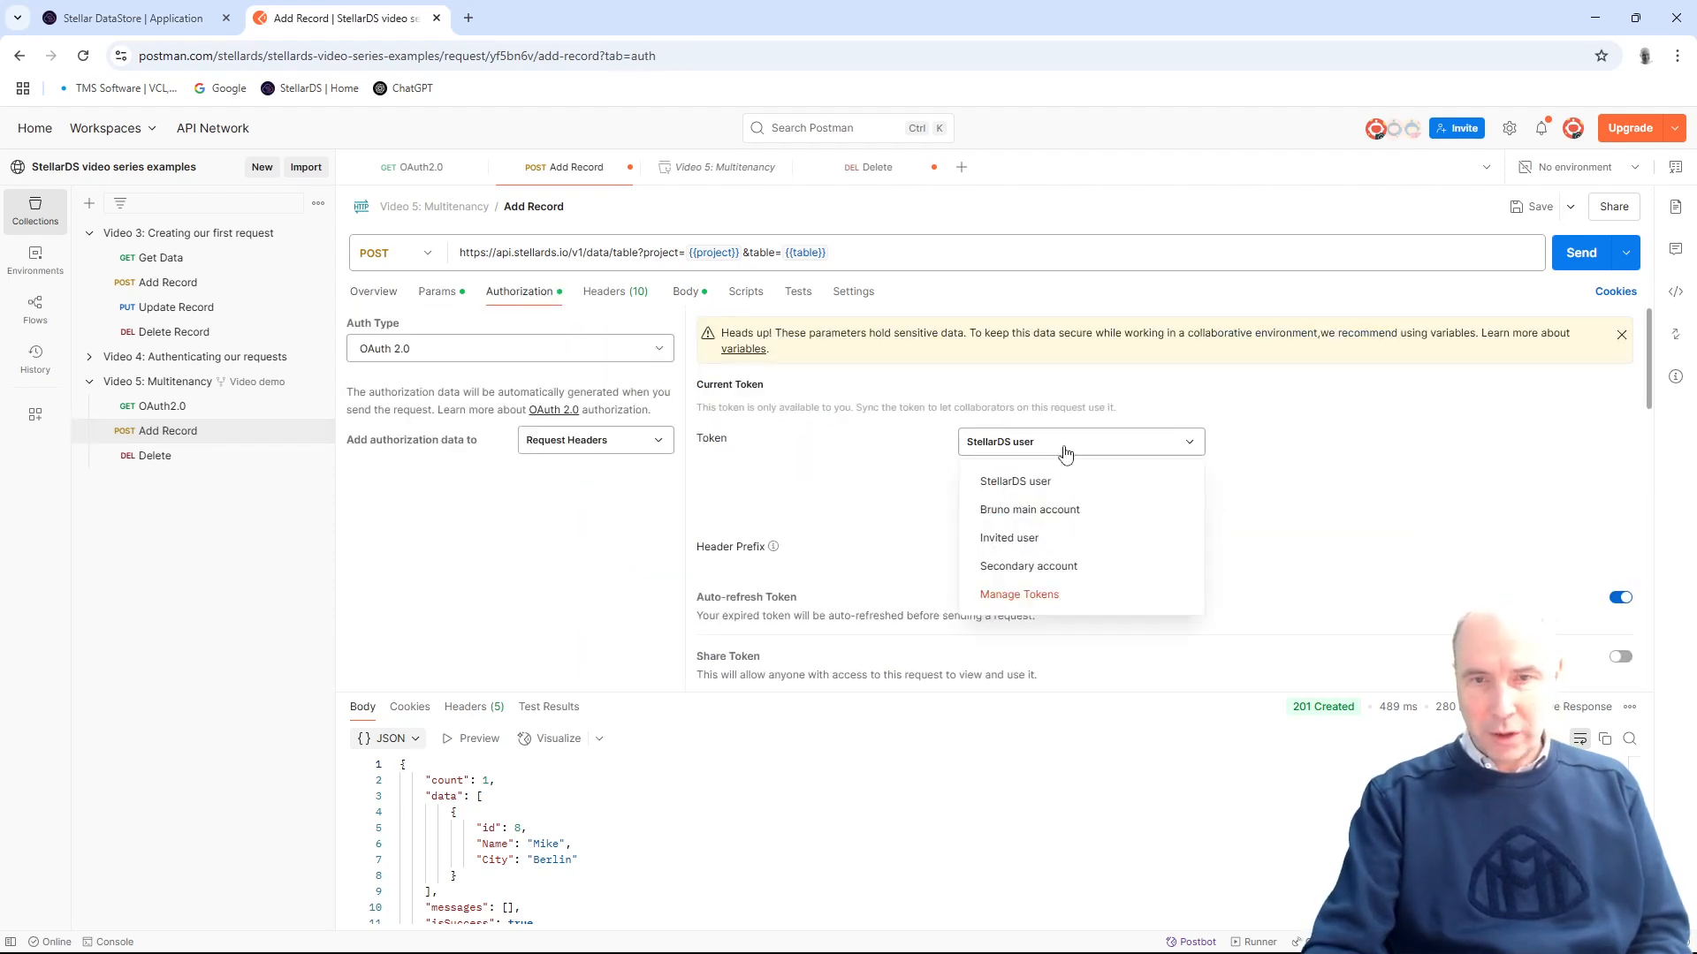
pyautogui.click(1040, 573)
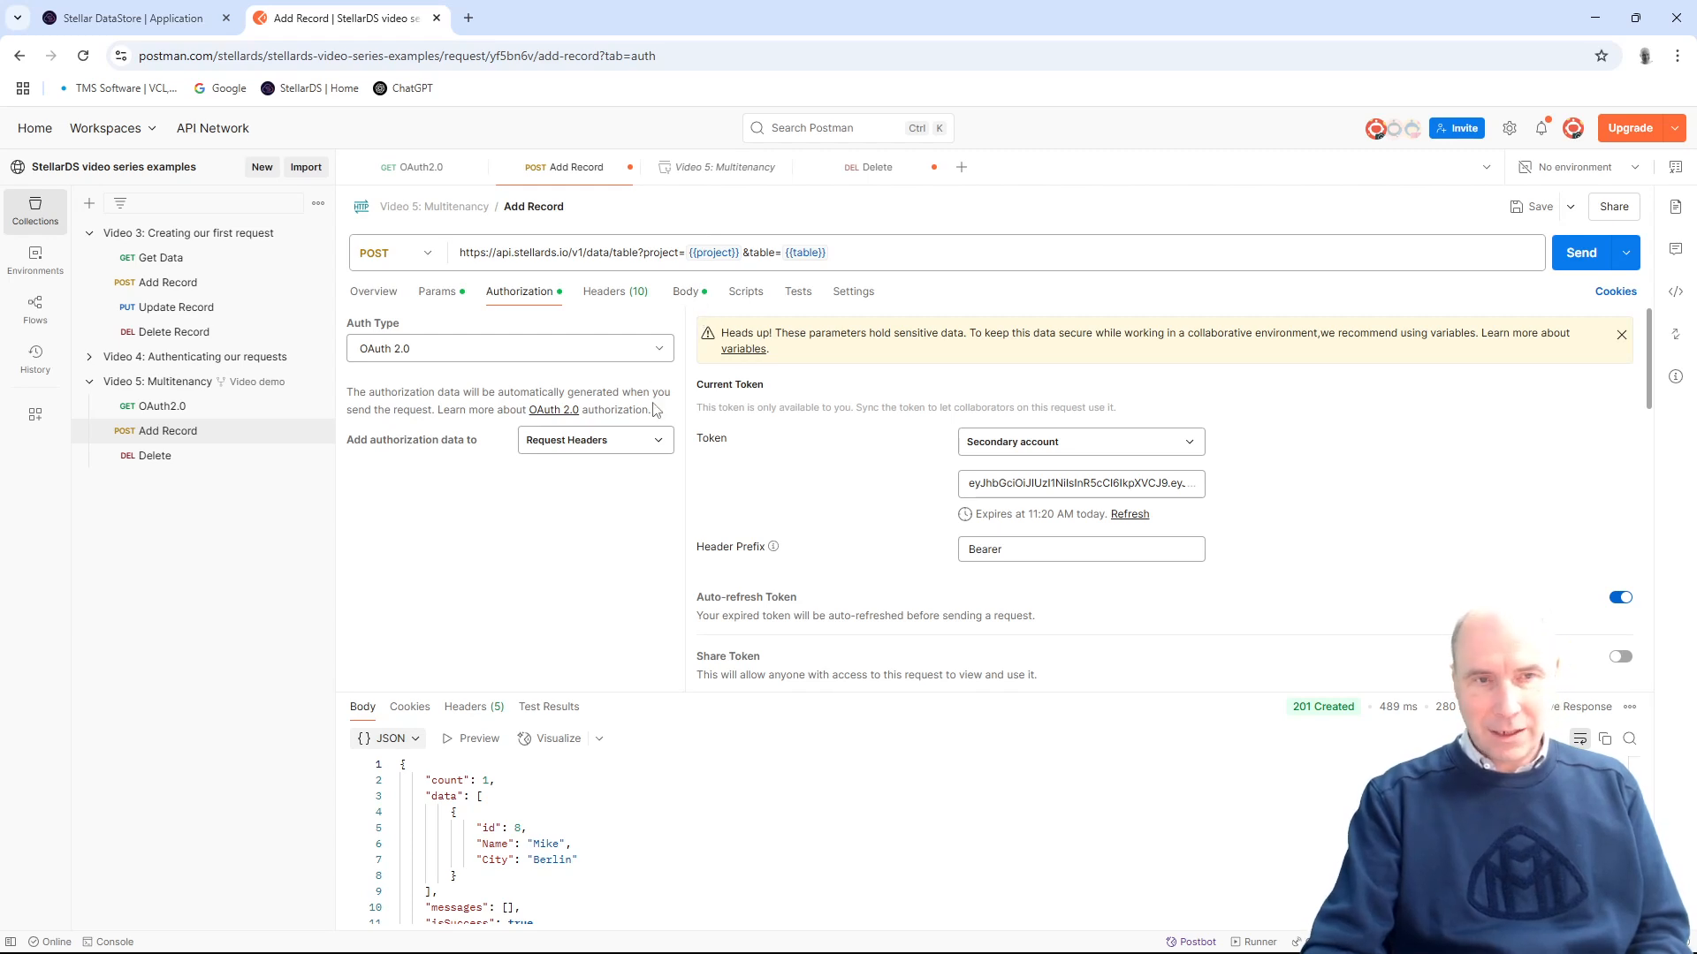
# Step: Replace the Name value in the Add Record request's JSON body with a different first name
pyautogui.click(688, 293)
pyautogui.doubleClick(492, 390)
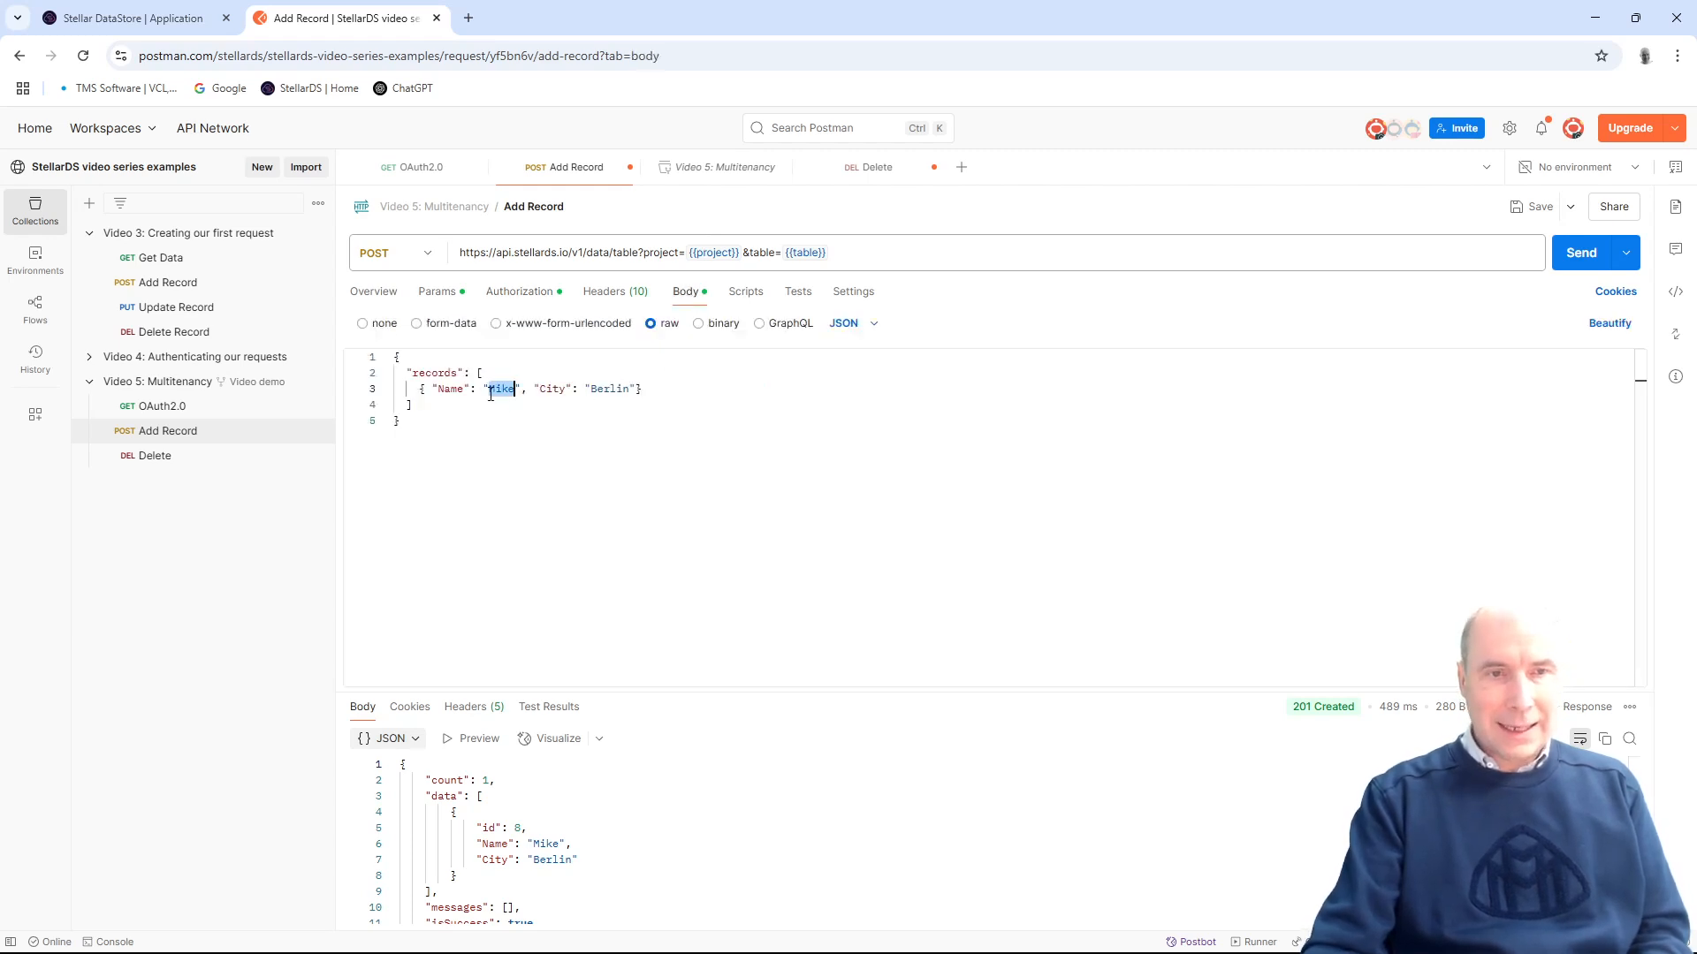
pyautogui.press('BackSpace')
pyautogui.write('"')
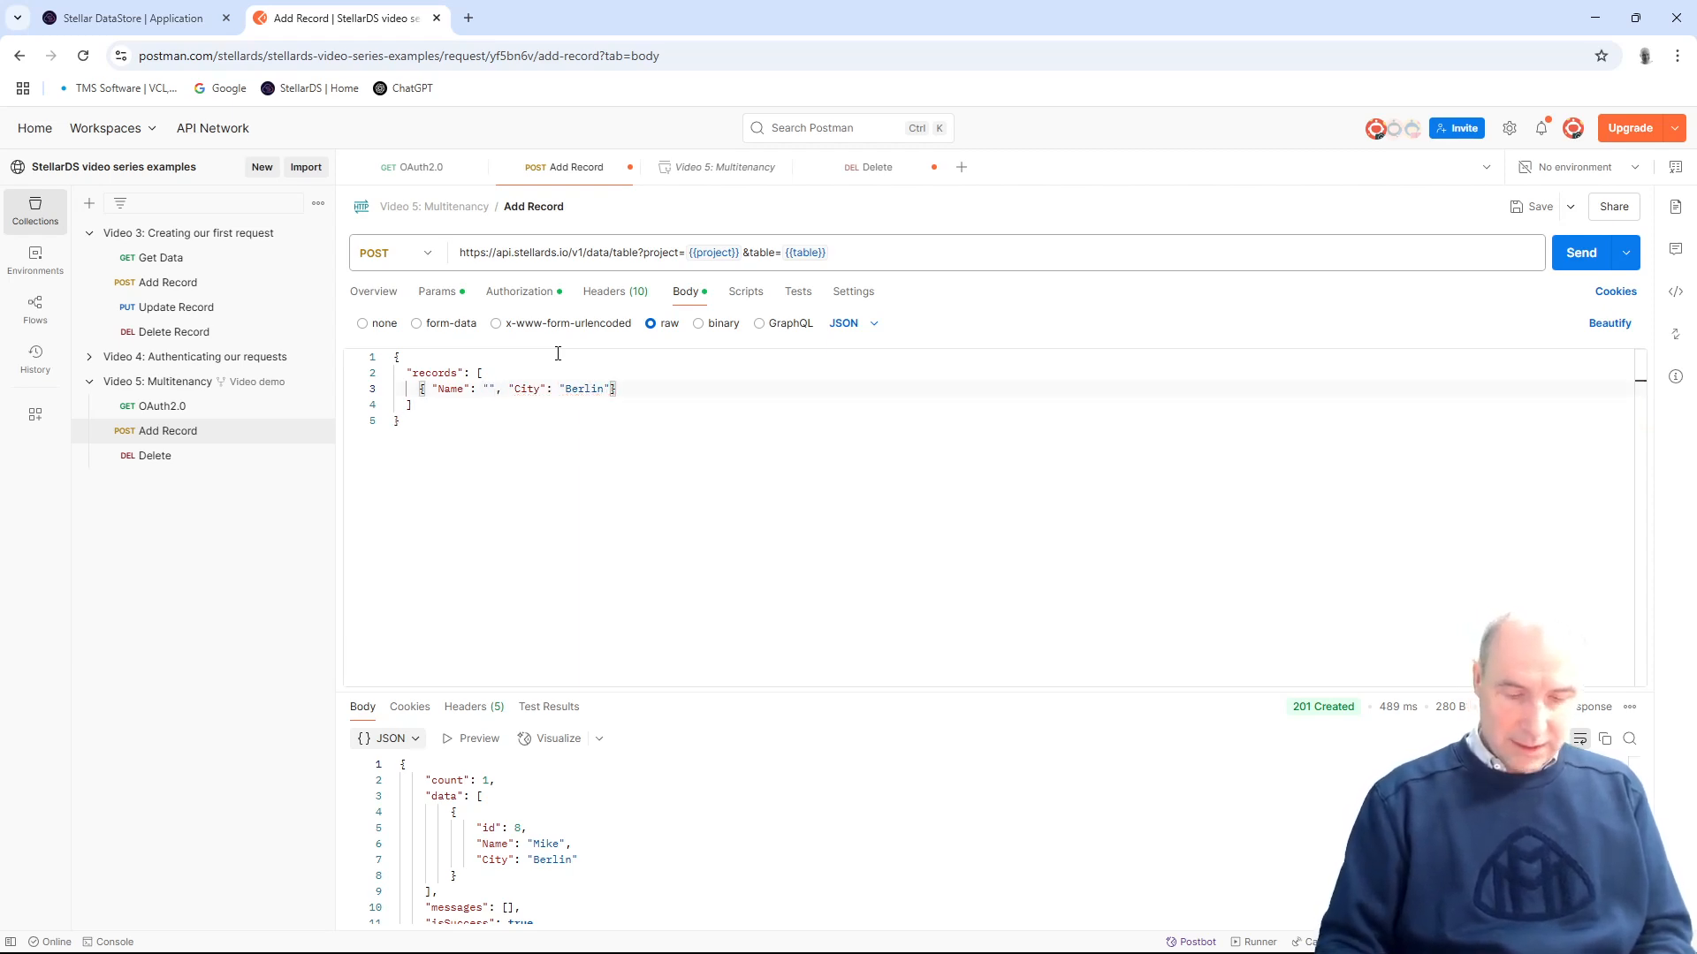
pyautogui.write('Tony')
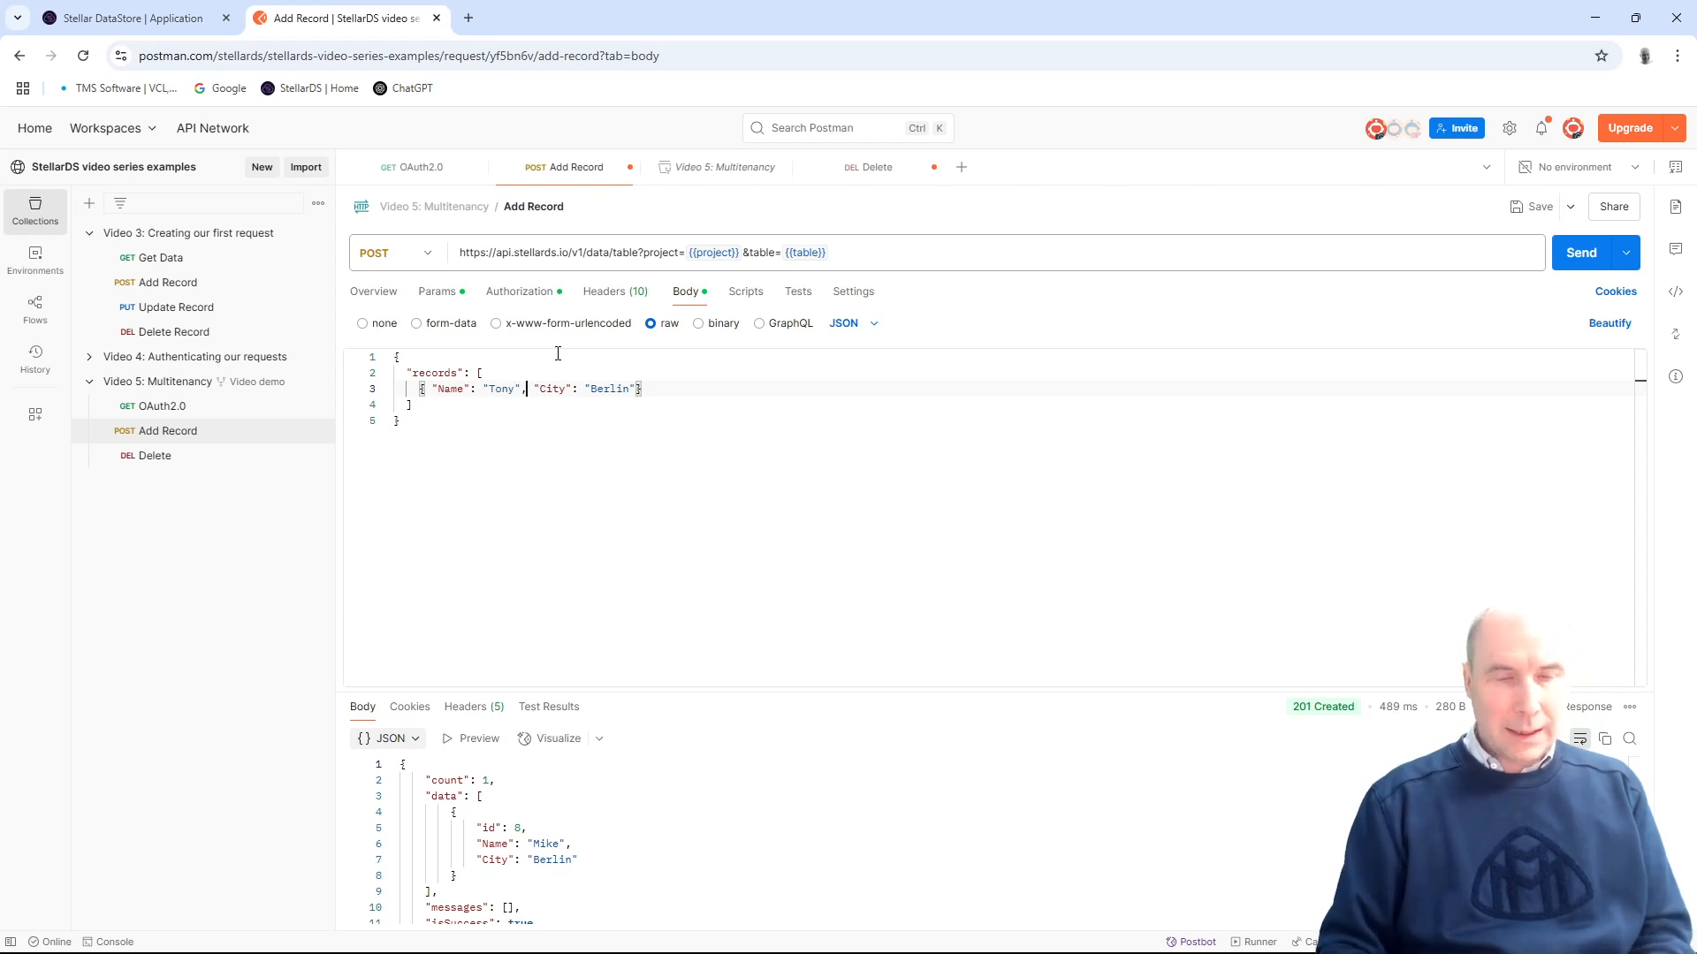
# Step: Set the record's City value to Paris in the JSON body and send the Add Record request
pyautogui.press('Right')
pyautogui.press('Right')
pyautogui.press('Right')
pyautogui.press('Right')
pyautogui.hotkey('shift', 'Right')
pyautogui.hotkey('shift', 'Right')
pyautogui.hotkey('shift', 'Right')
pyautogui.hotkey('shift', 'Right')
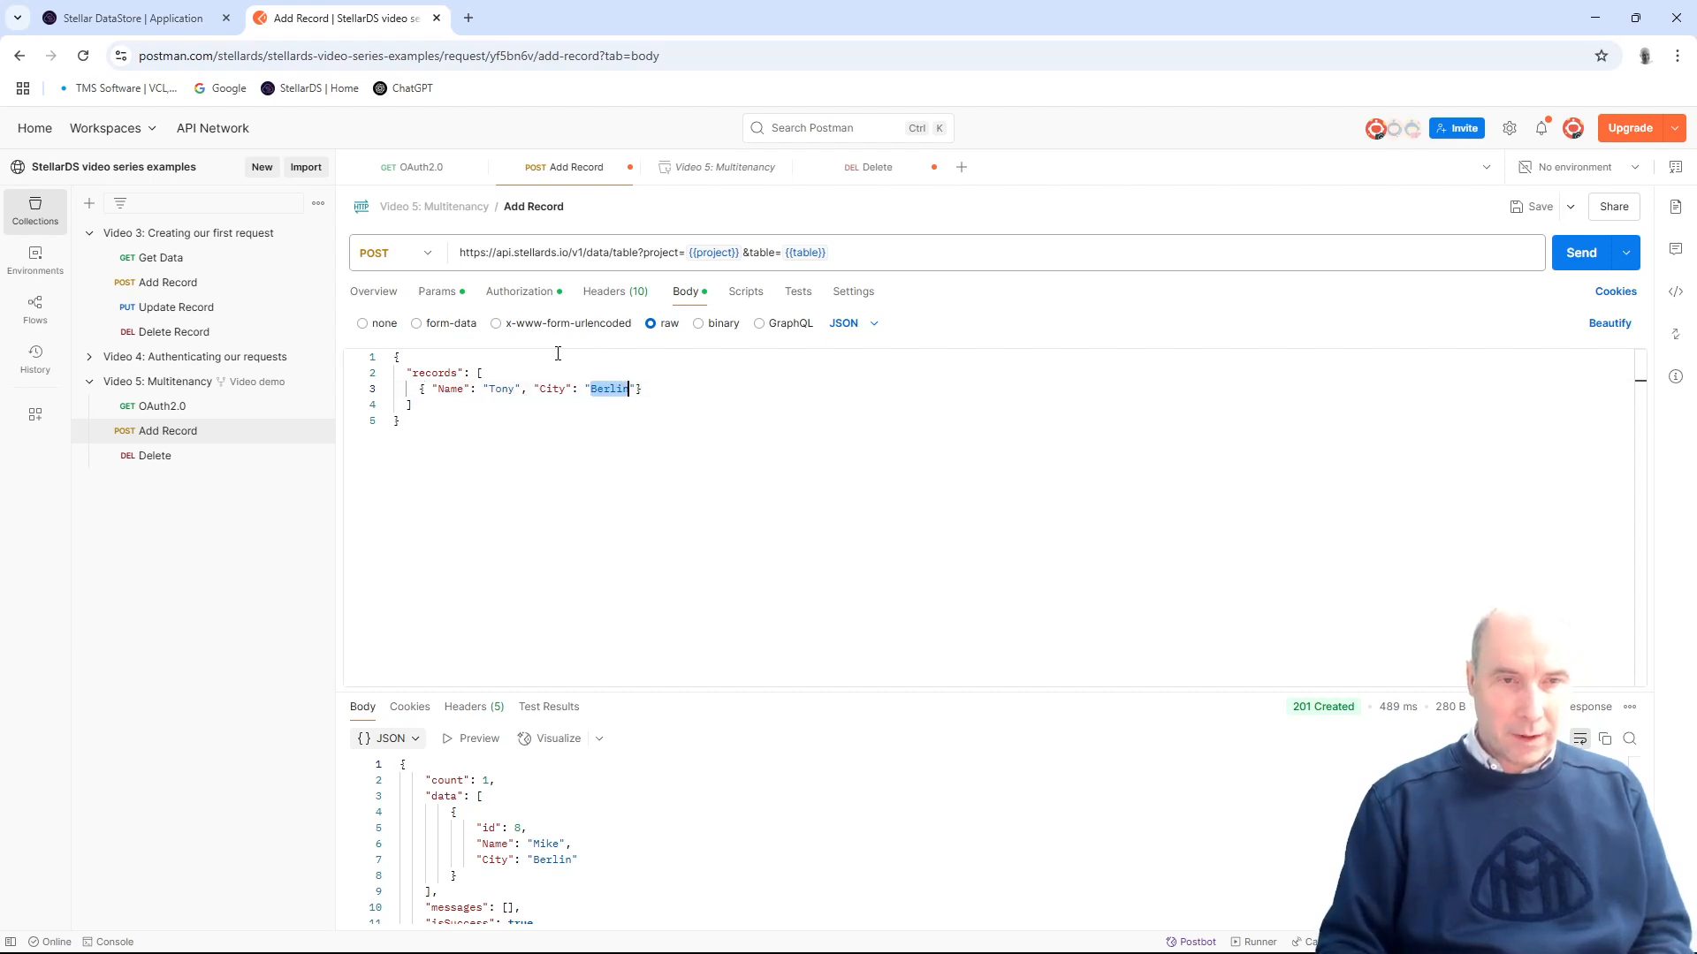
pyautogui.write('Paris')
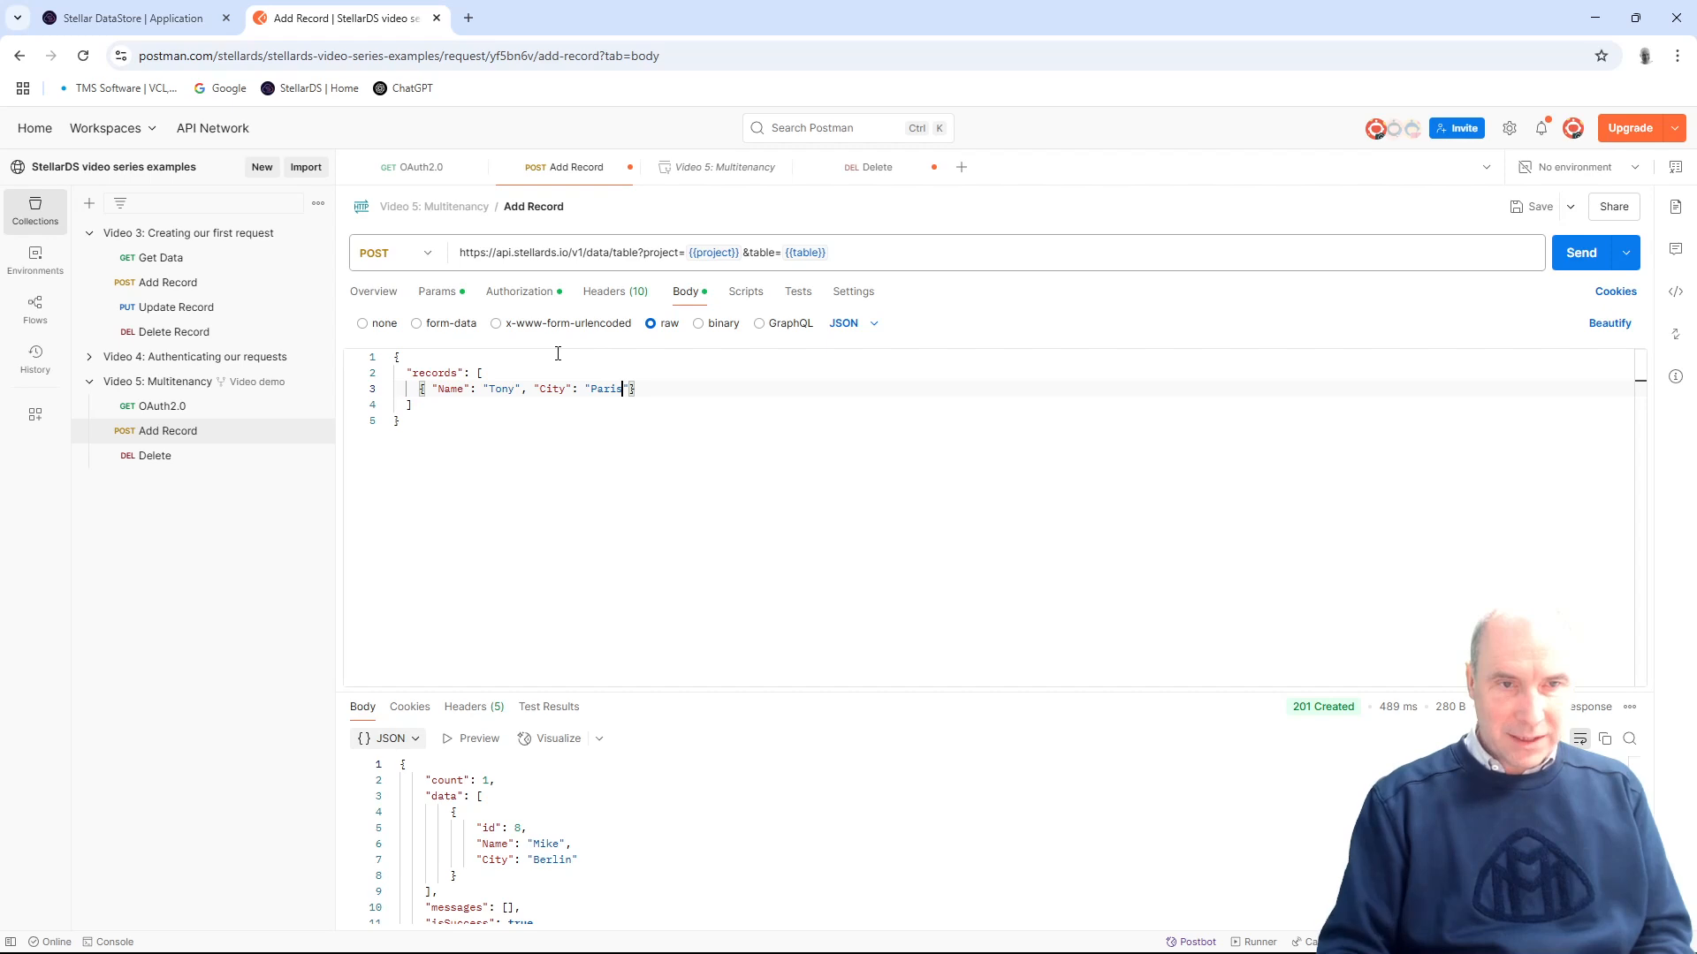
pyautogui.click(1580, 258)
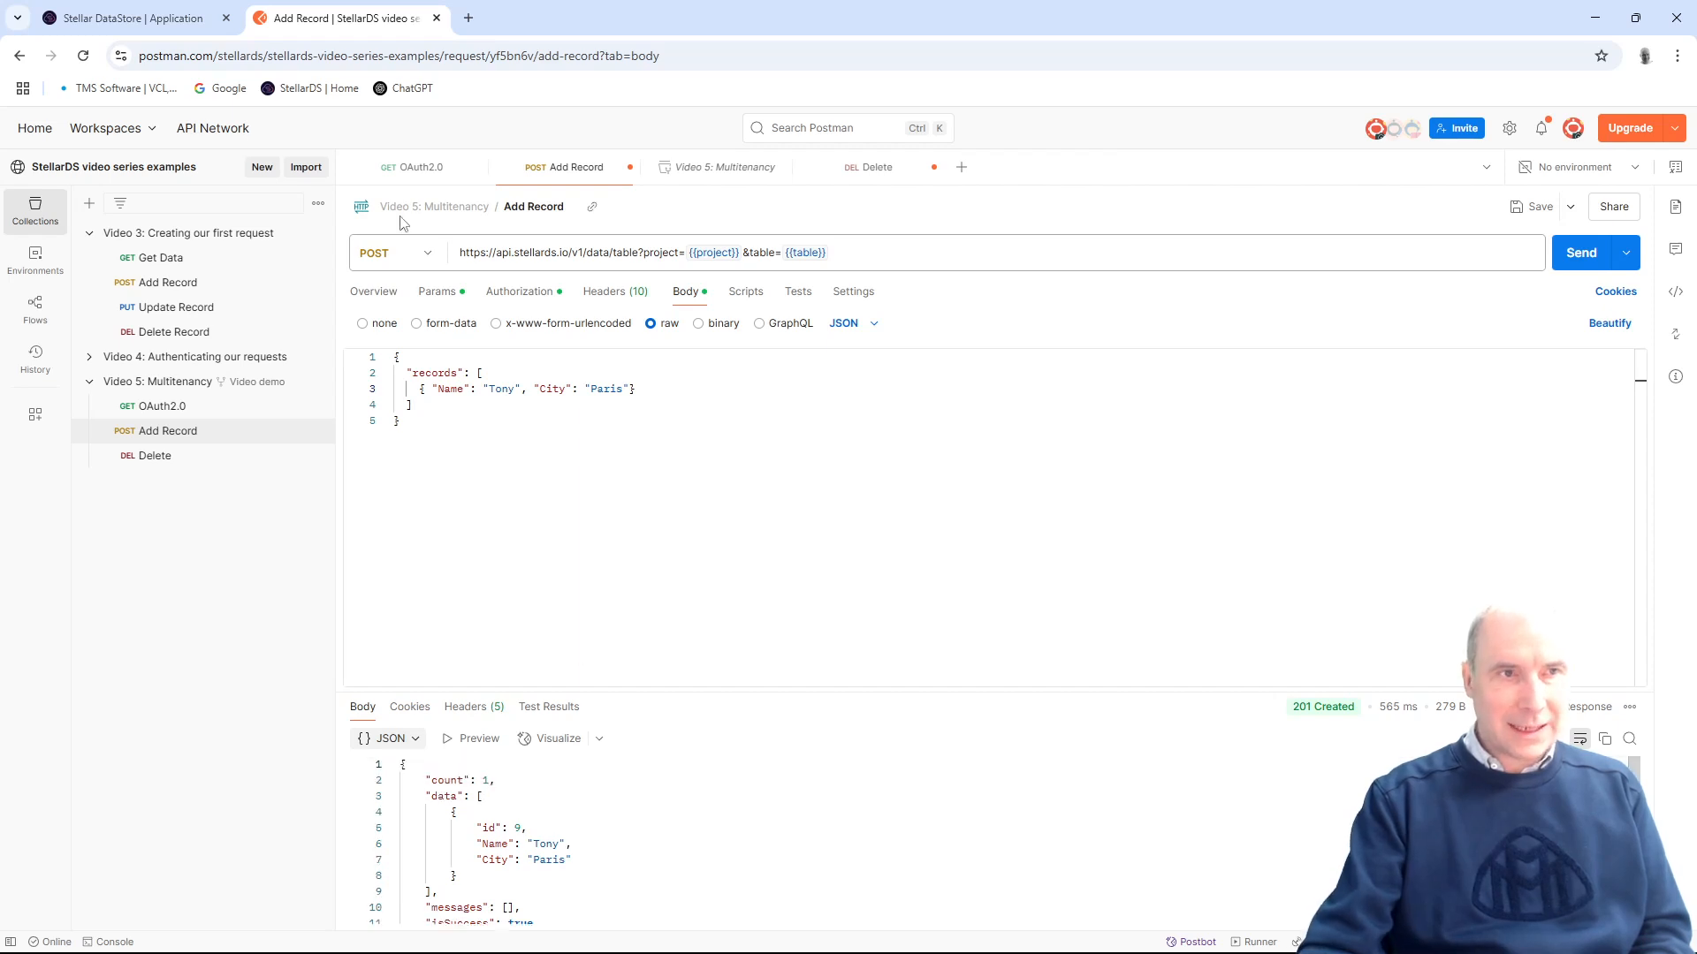
# Step: Switch to StellarDS and reload the VideoDemos table's data to check its records
pyautogui.click(180, 19)
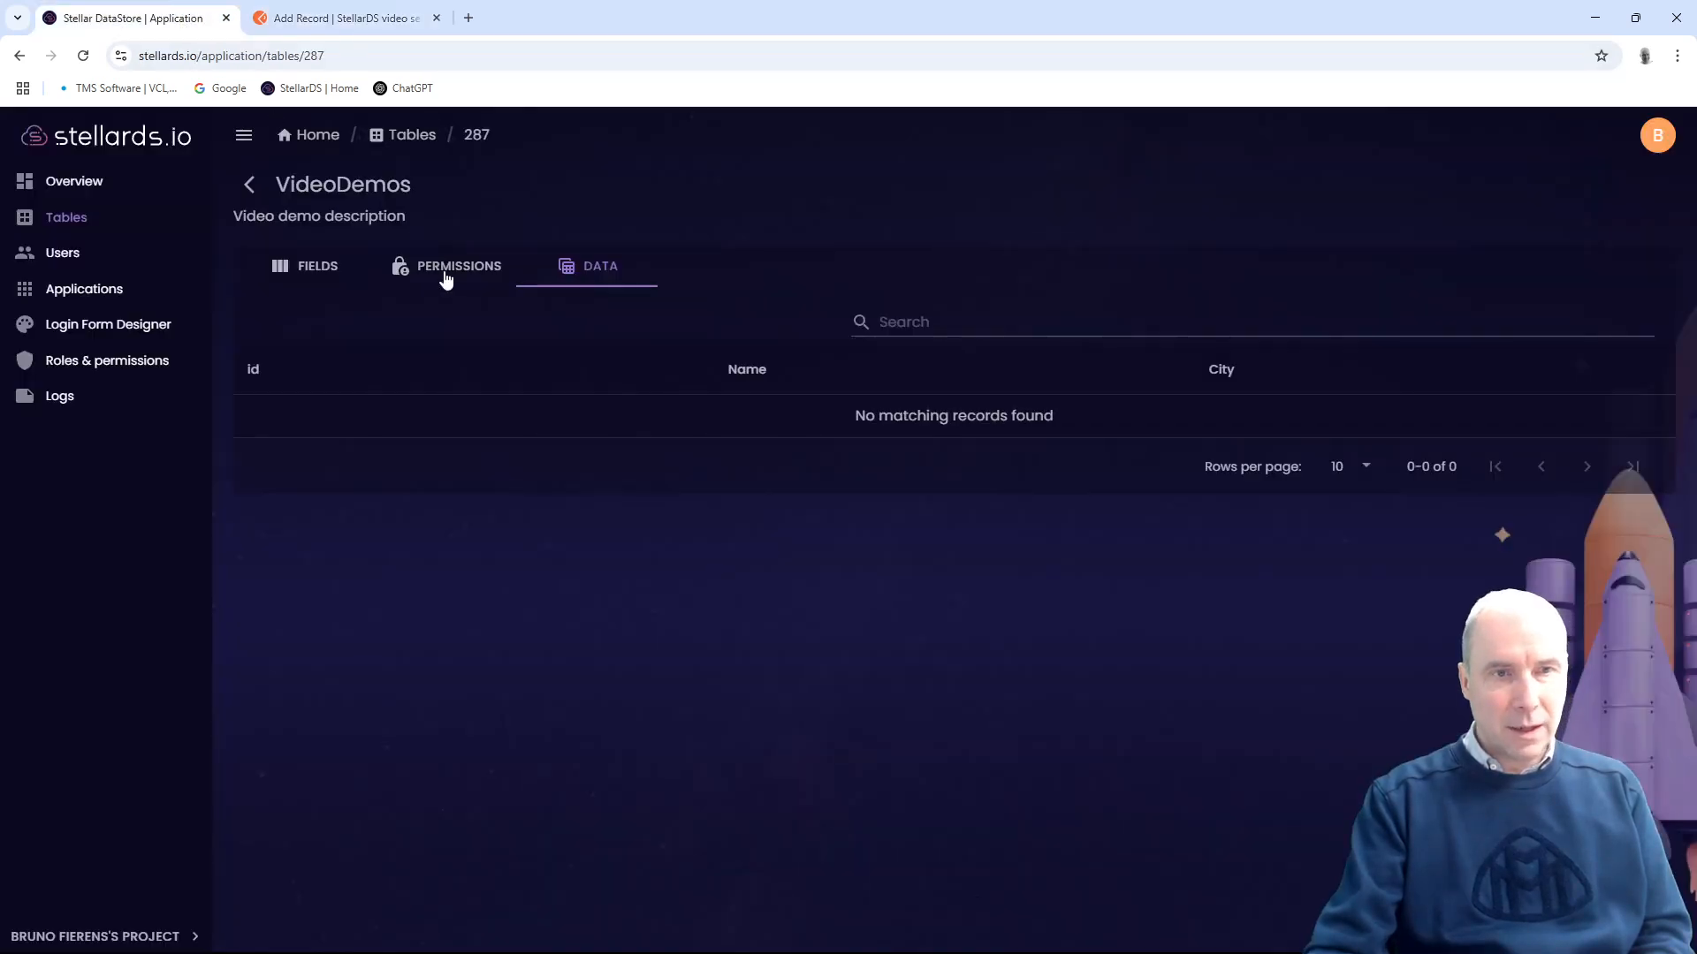
pyautogui.click(445, 277)
pyautogui.click(596, 277)
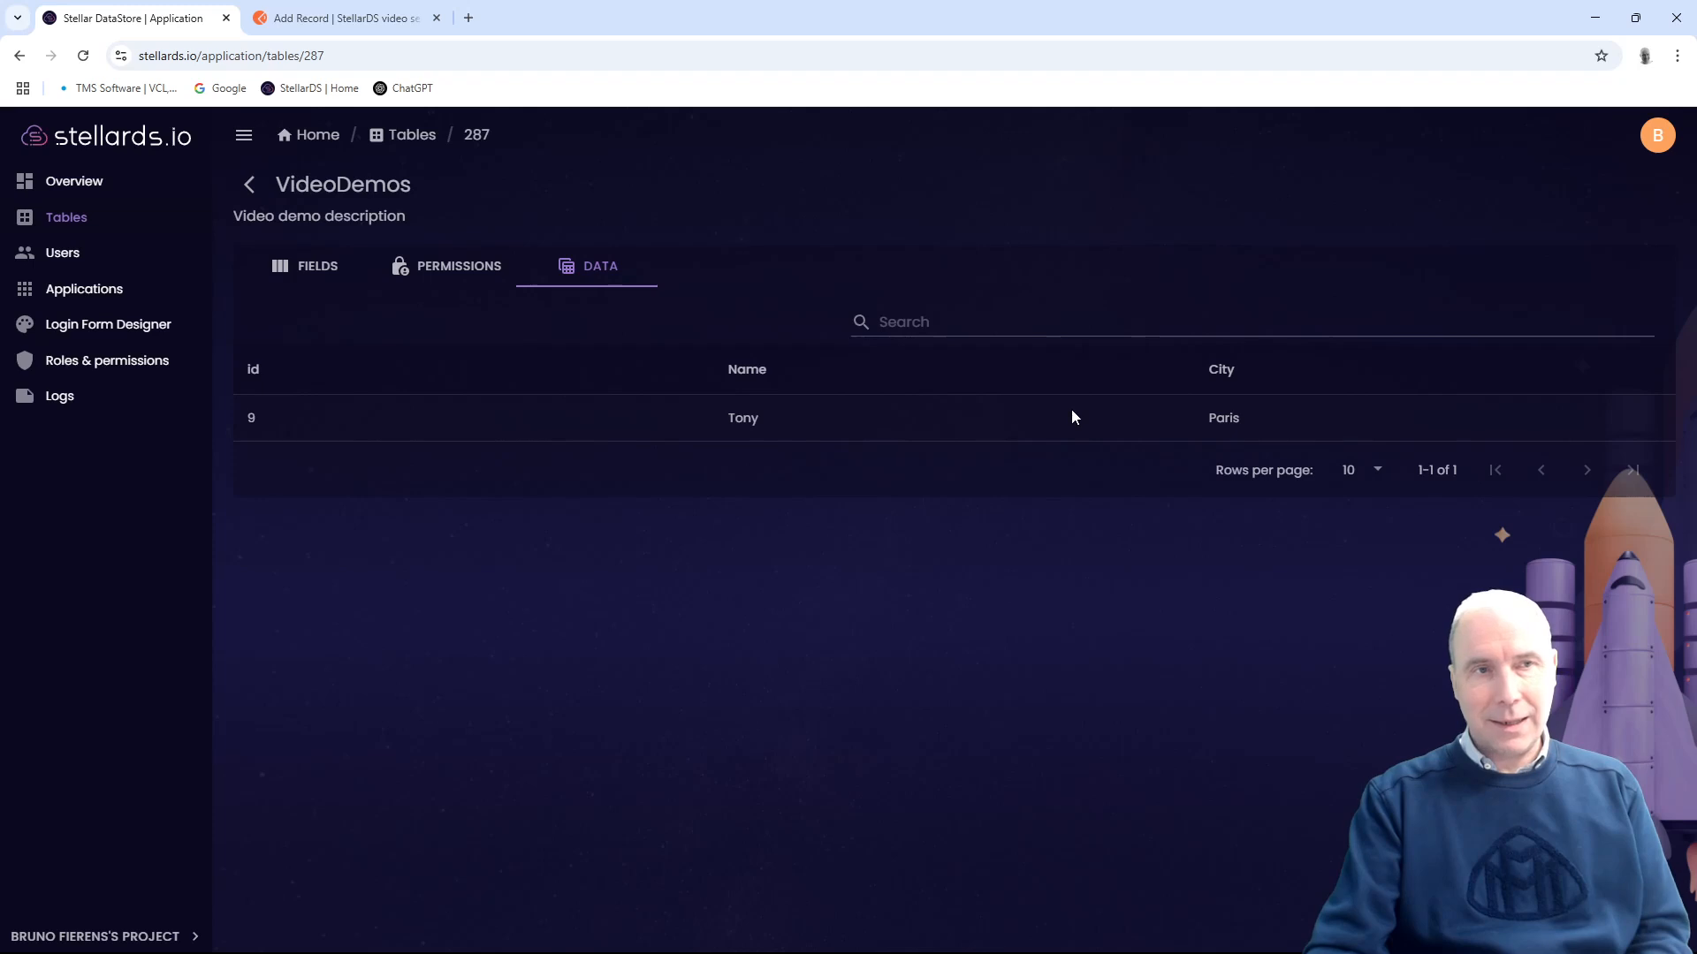
# Step: Return to Postman and send the Video 5 OAuth2.0 GET request to read the table's records
pyautogui.click(382, 27)
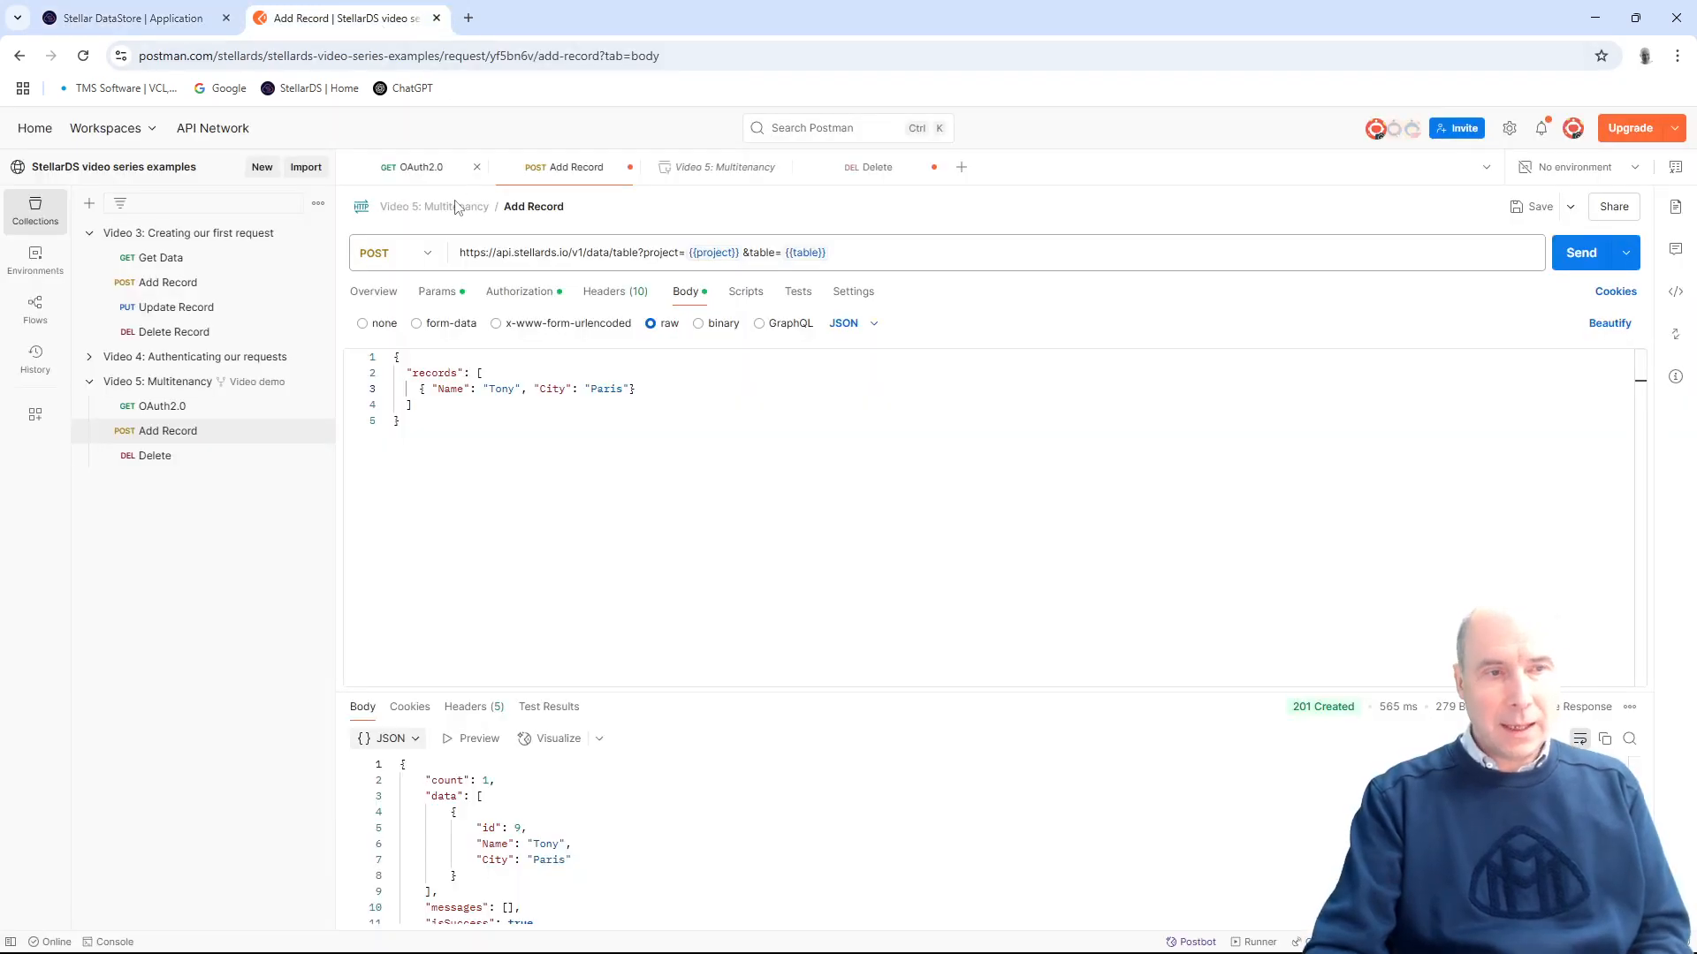
pyautogui.click(164, 407)
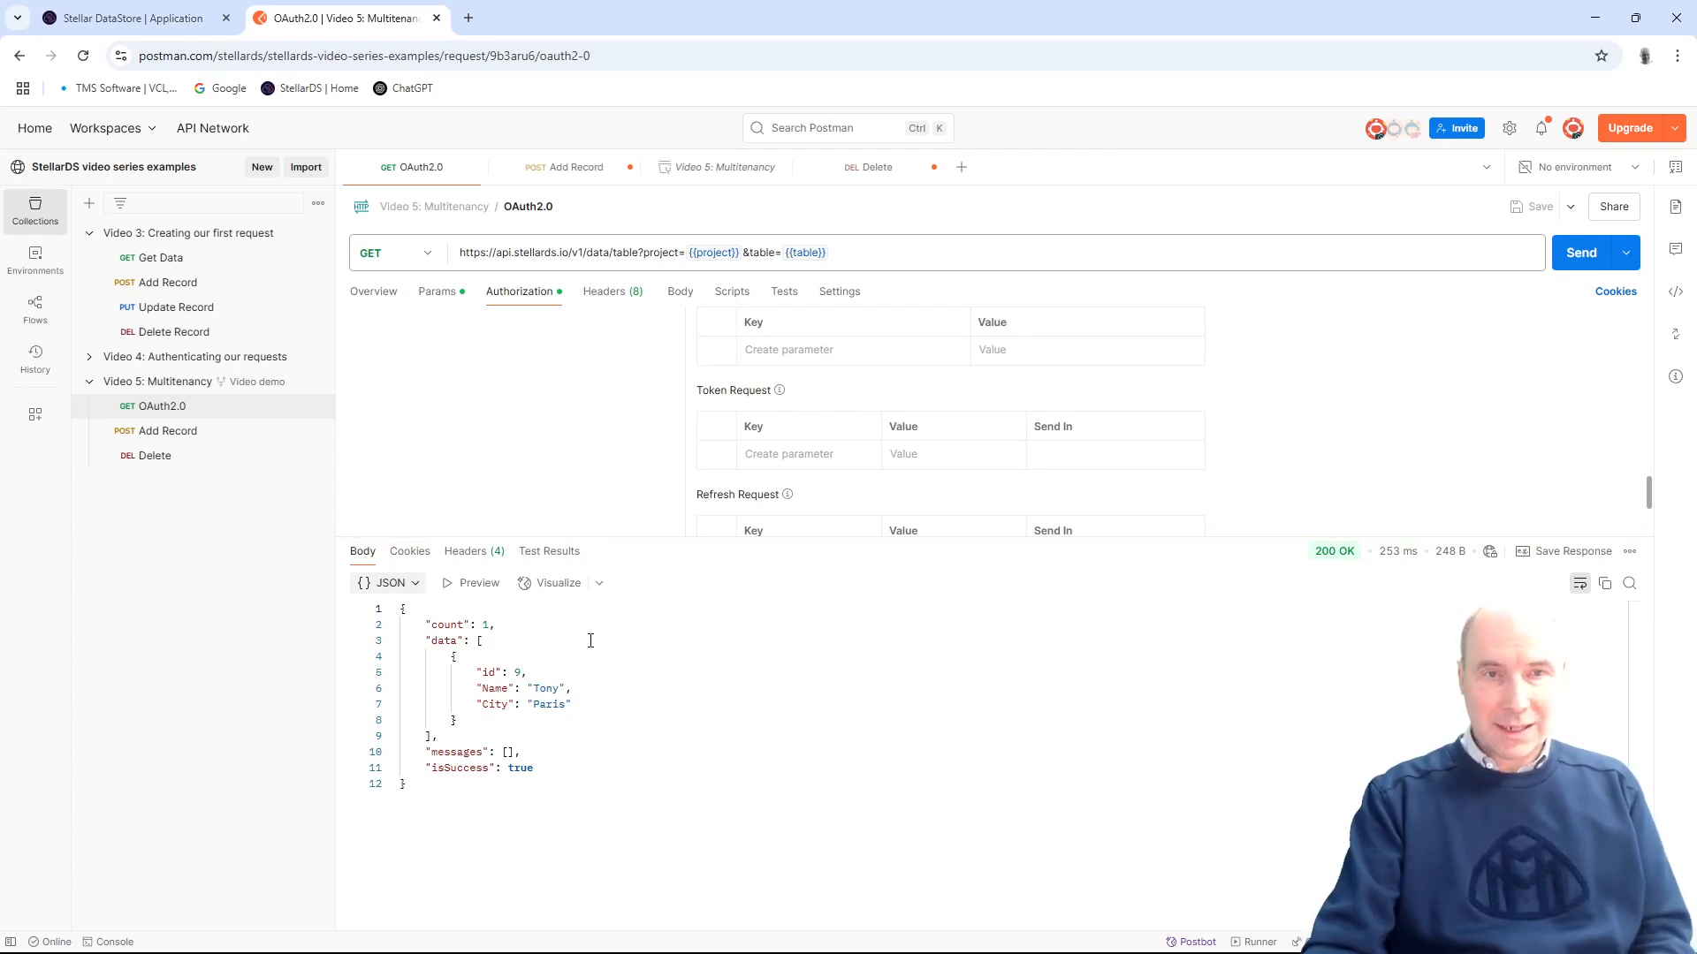
# Step: Check the OAuth2.0 request's current token and request a new access token
pyautogui.scroll(1, 647, 440)
pyautogui.scroll(15, 648, 440)
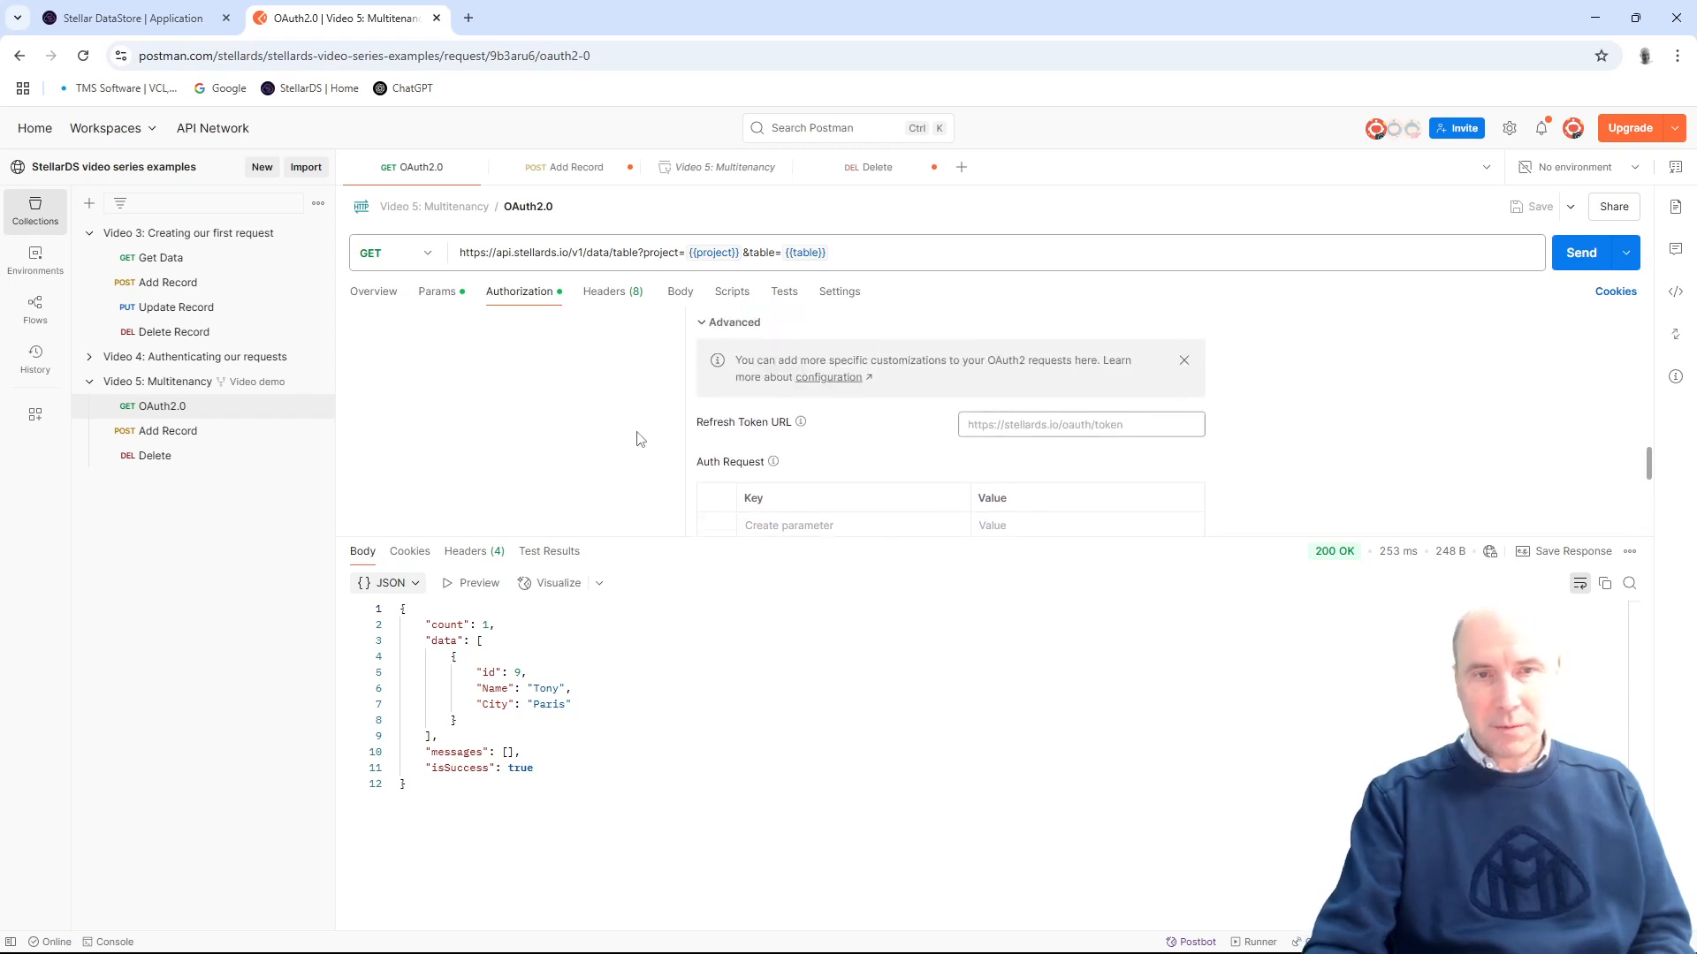
pyautogui.scroll(5, 639, 451)
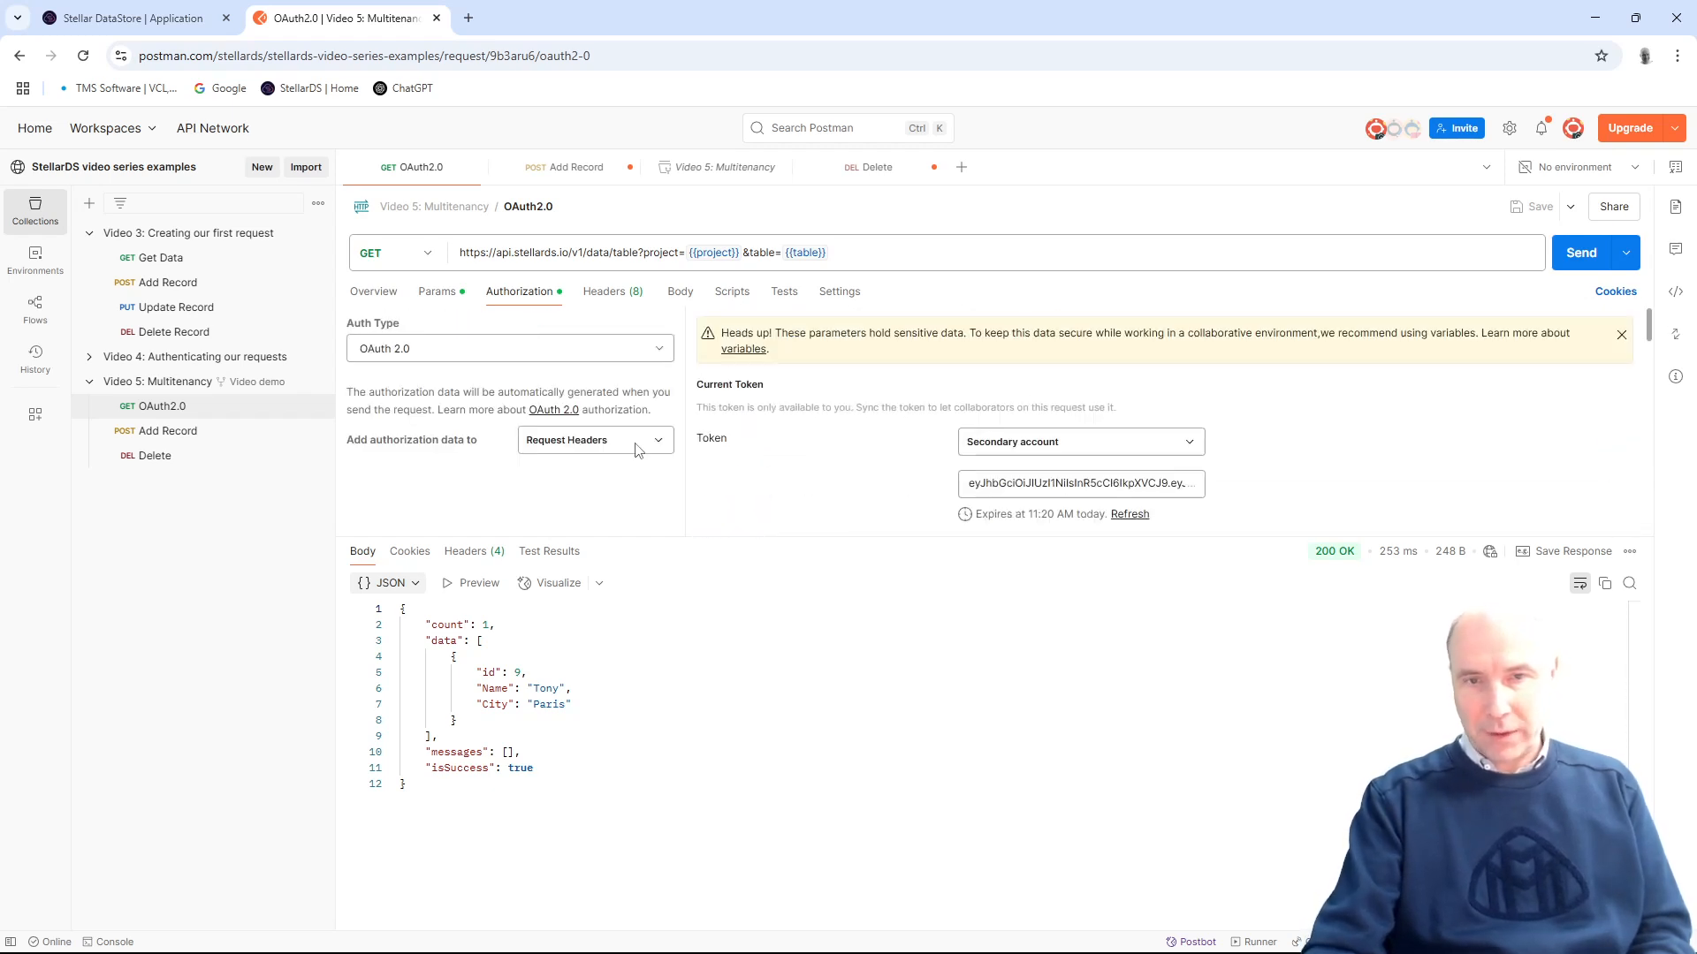
pyautogui.scroll(-20, 914, 458)
pyautogui.scroll(-3, 916, 459)
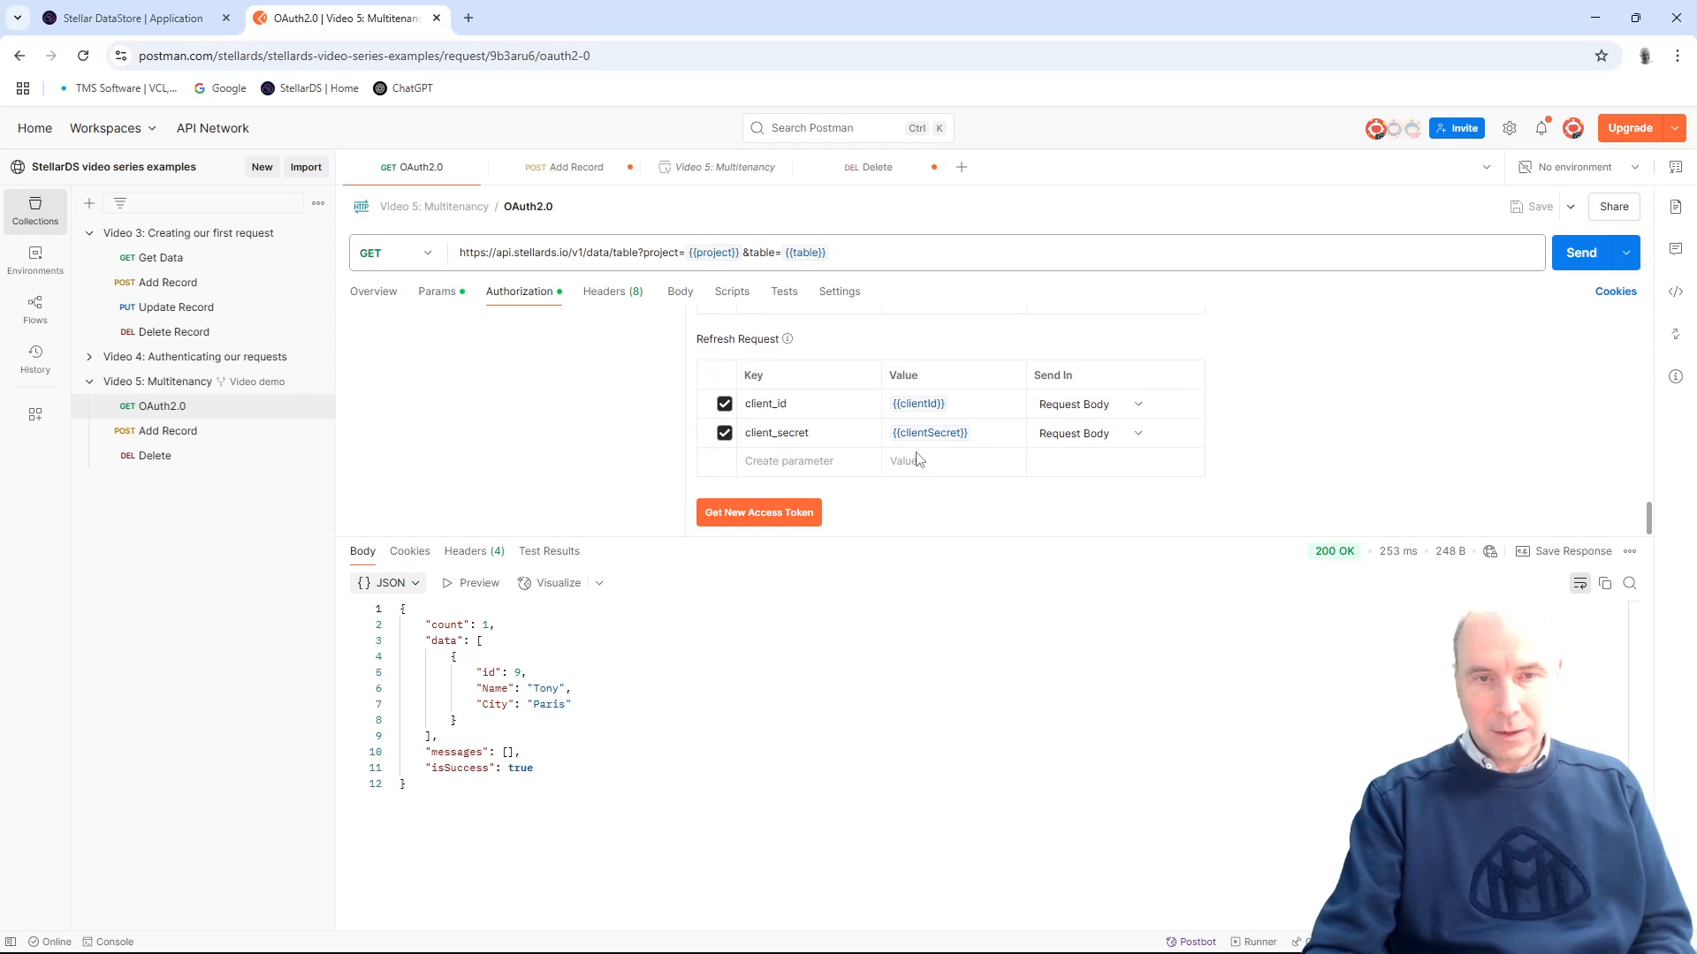
pyautogui.click(786, 518)
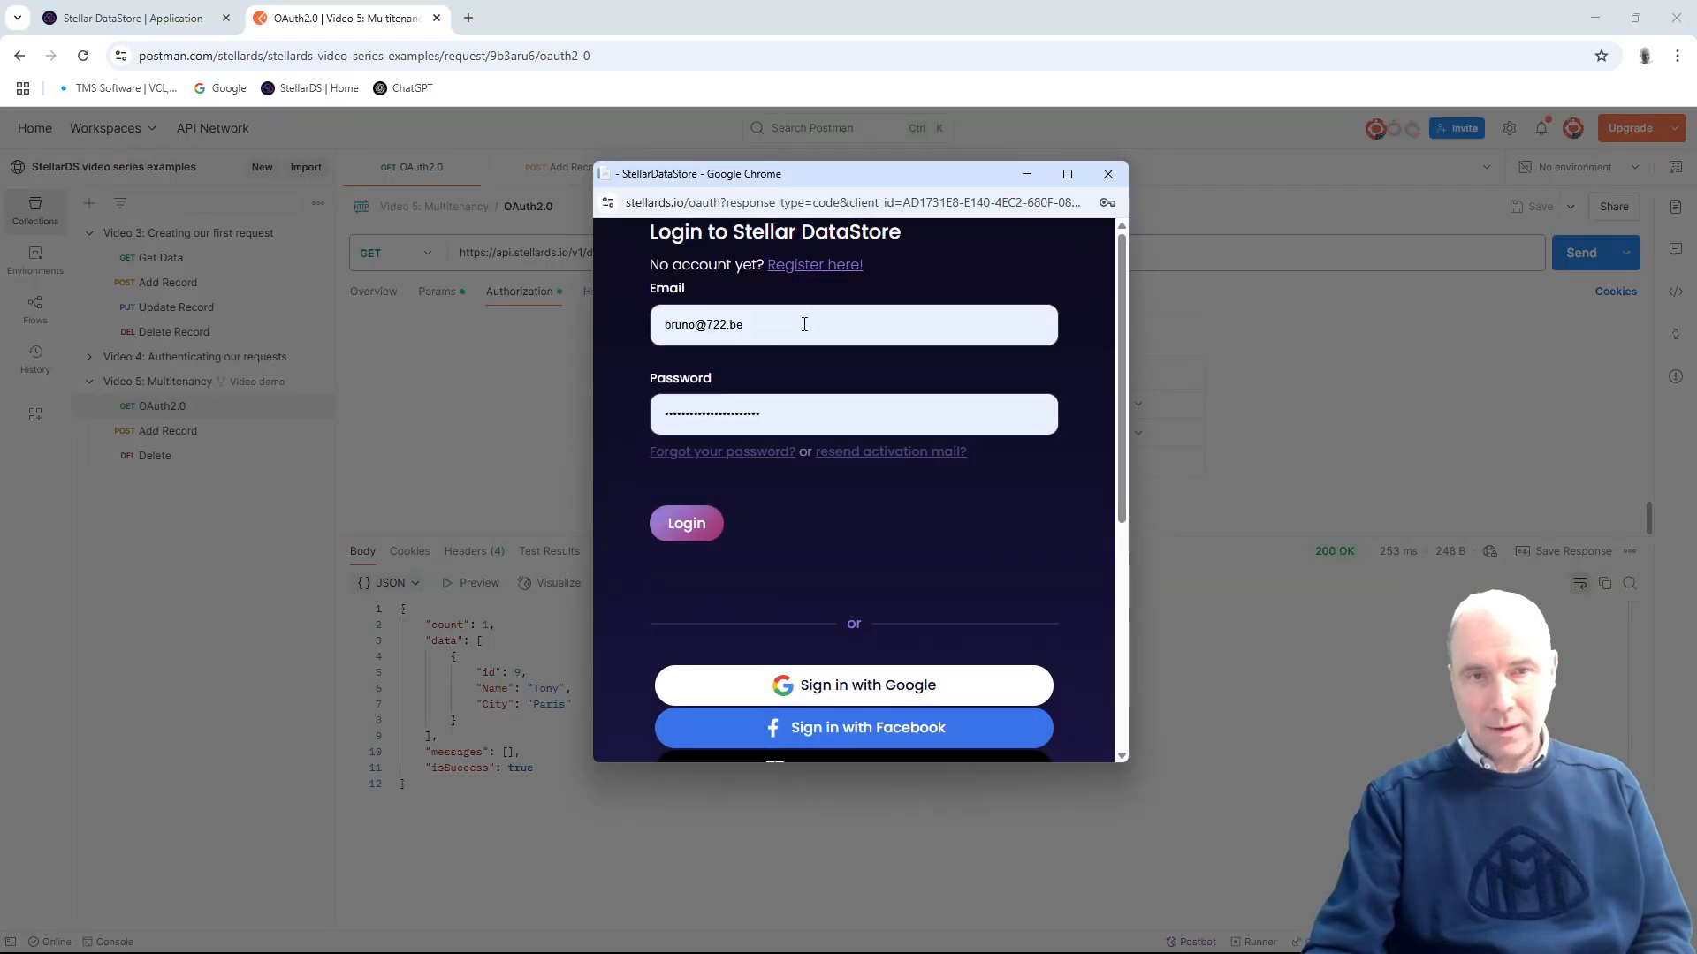
# Step: Try to log in to Stellar DataStore with a different saved account's username and password
pyautogui.click(801, 324)
pyautogui.click(832, 430)
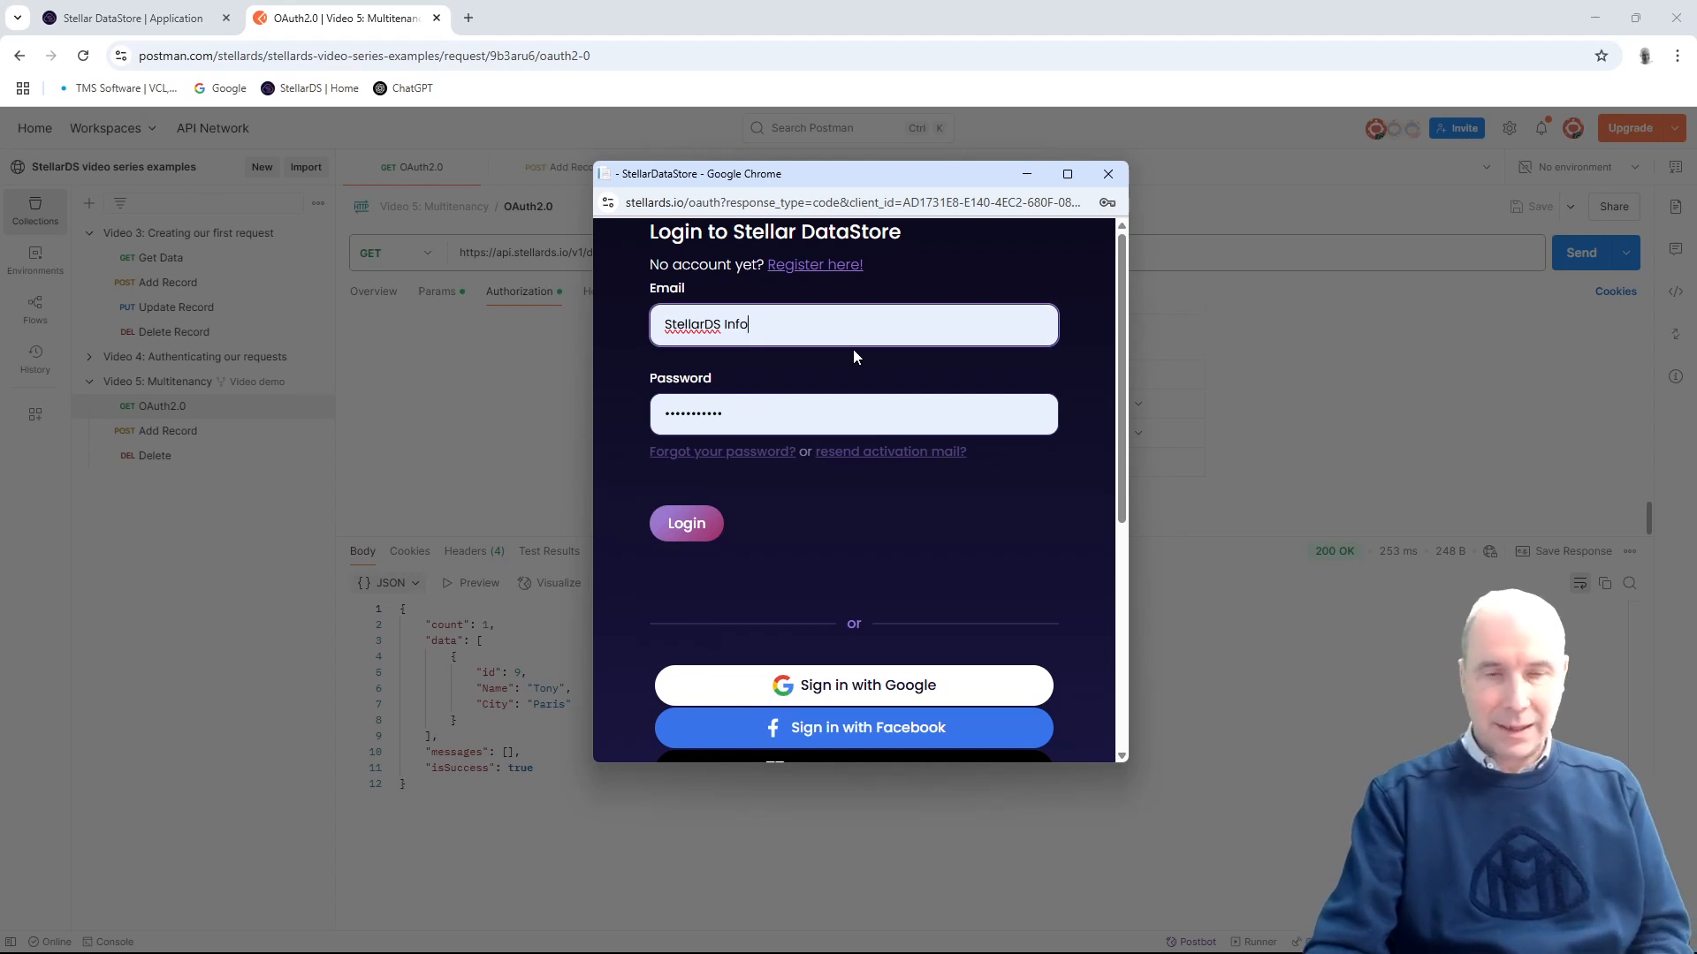
pyautogui.click(687, 529)
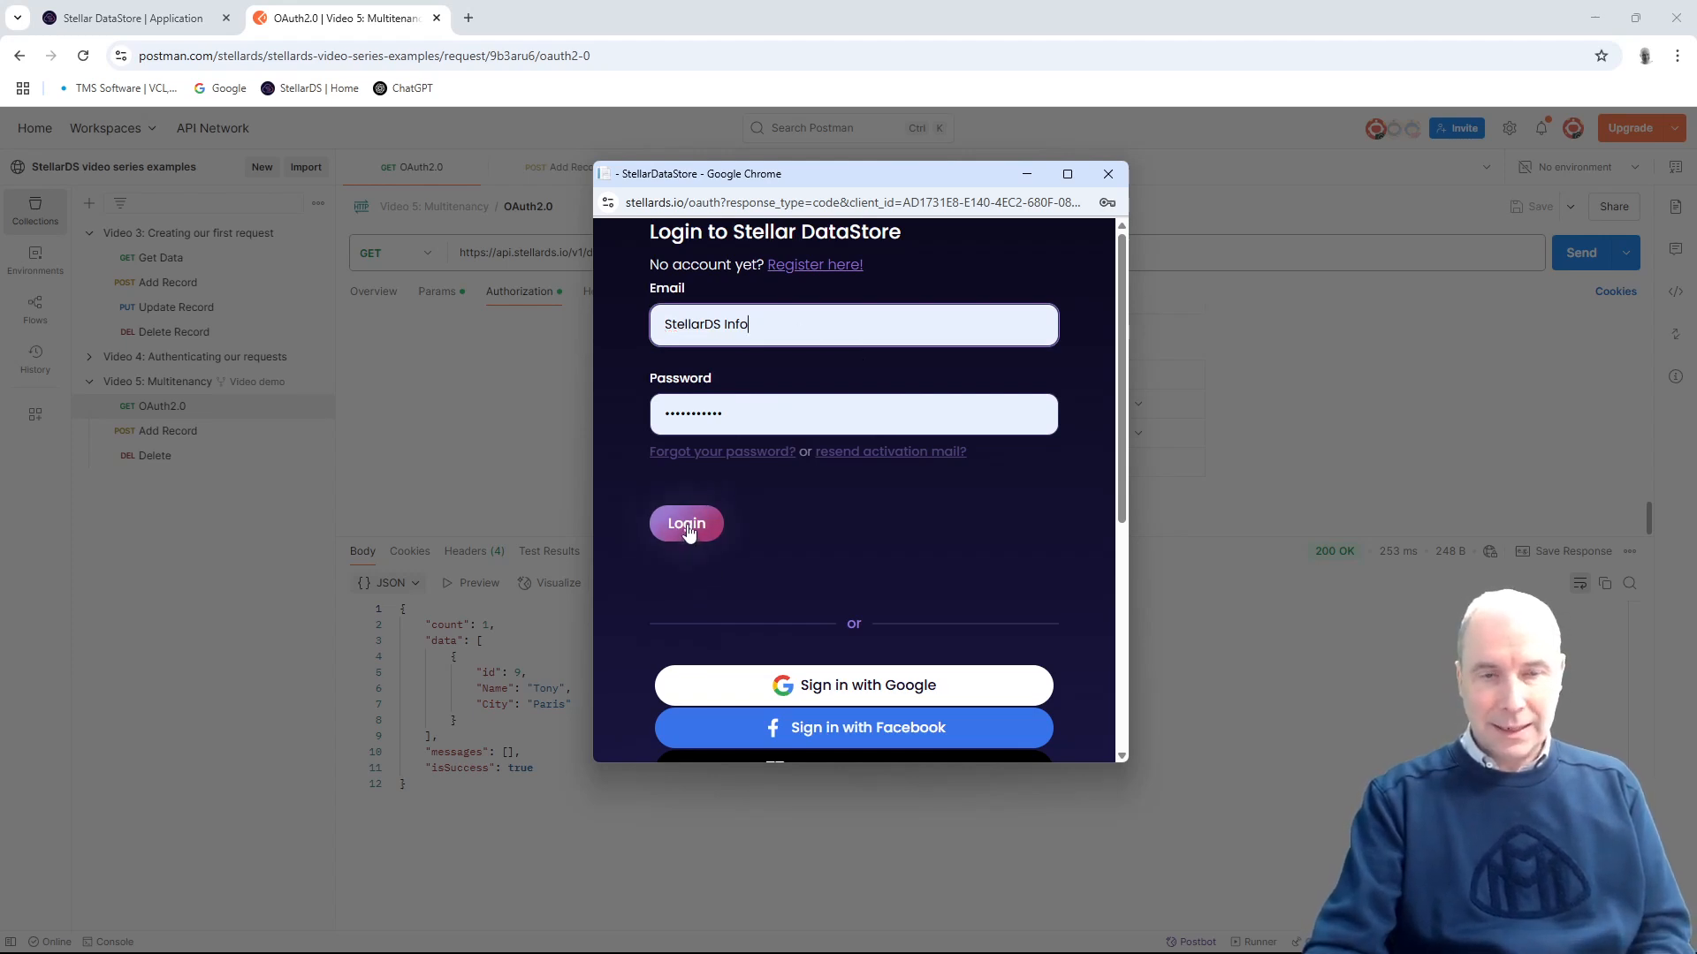
# Step: Fill in the general account's saved e-mail and password, log in and proceed with the authentication
pyautogui.click(761, 339)
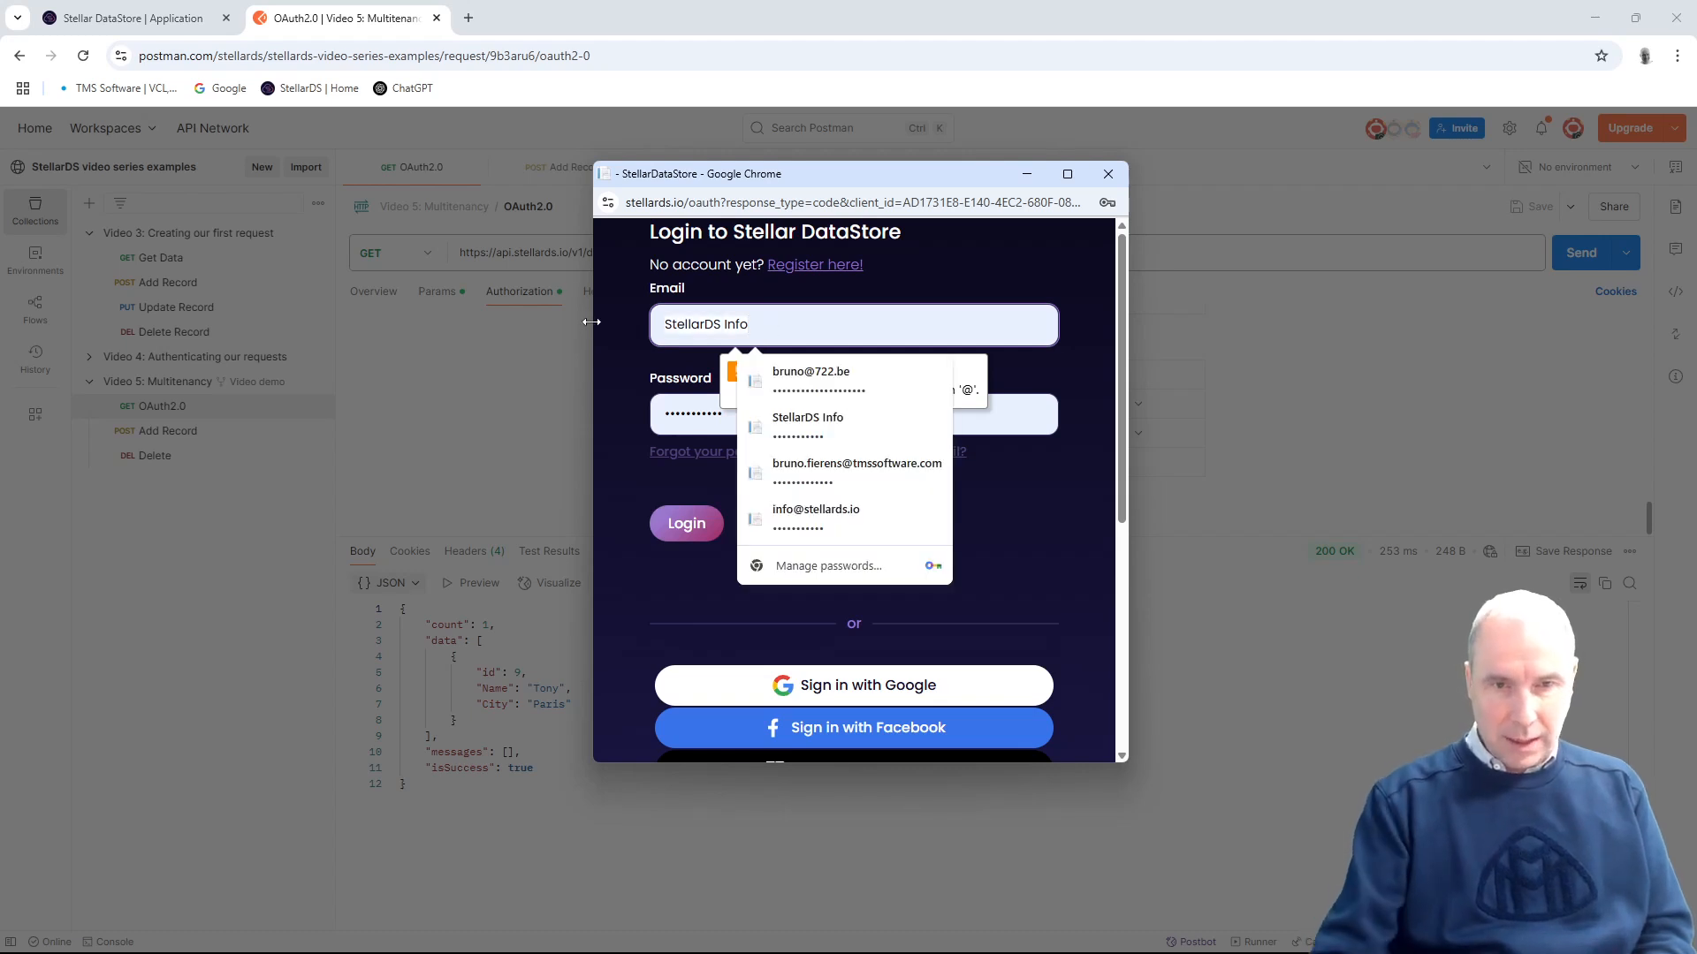
pyautogui.click(802, 516)
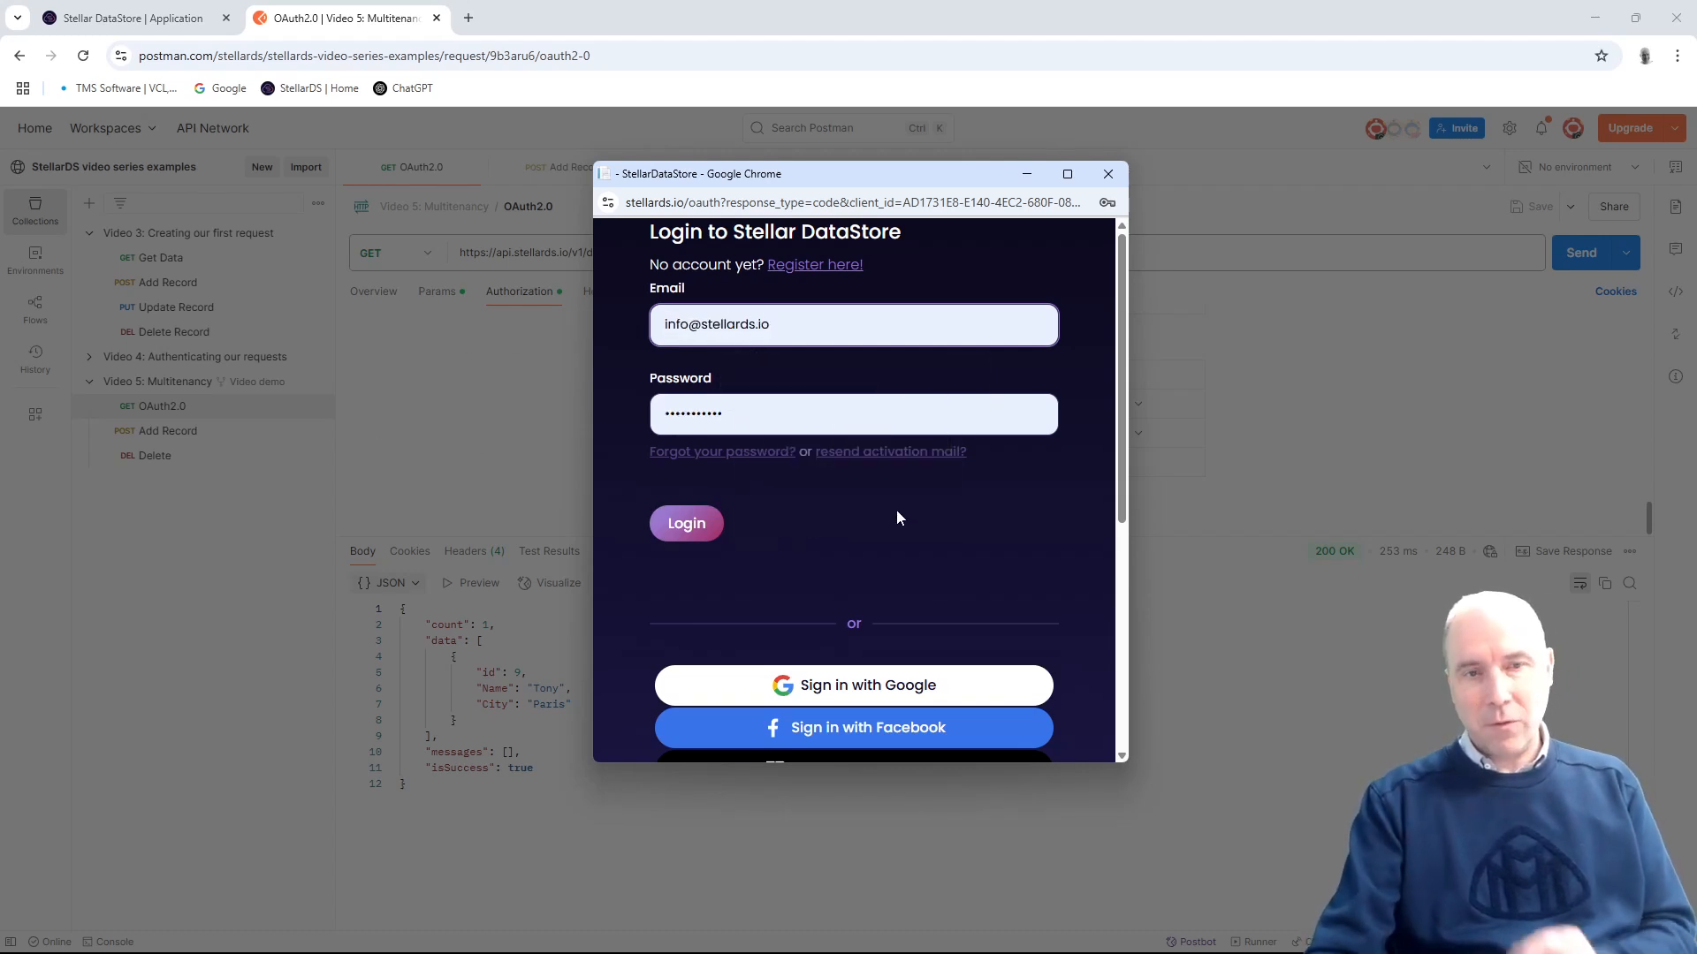
pyautogui.click(688, 524)
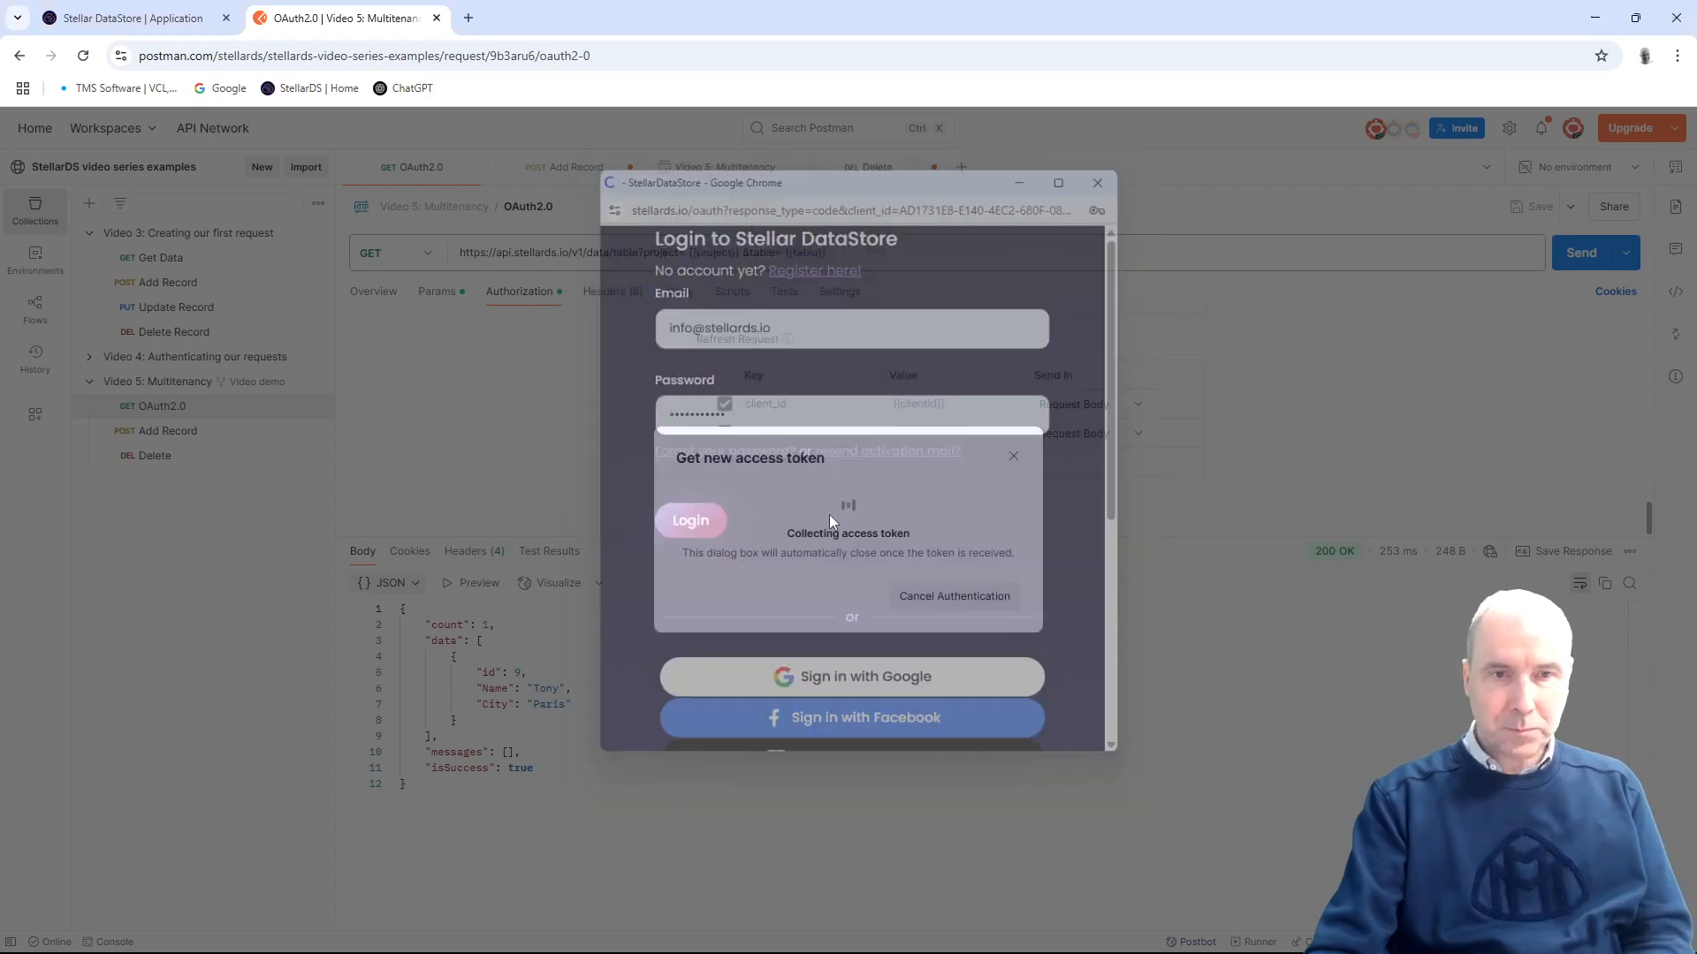
pyautogui.click(997, 600)
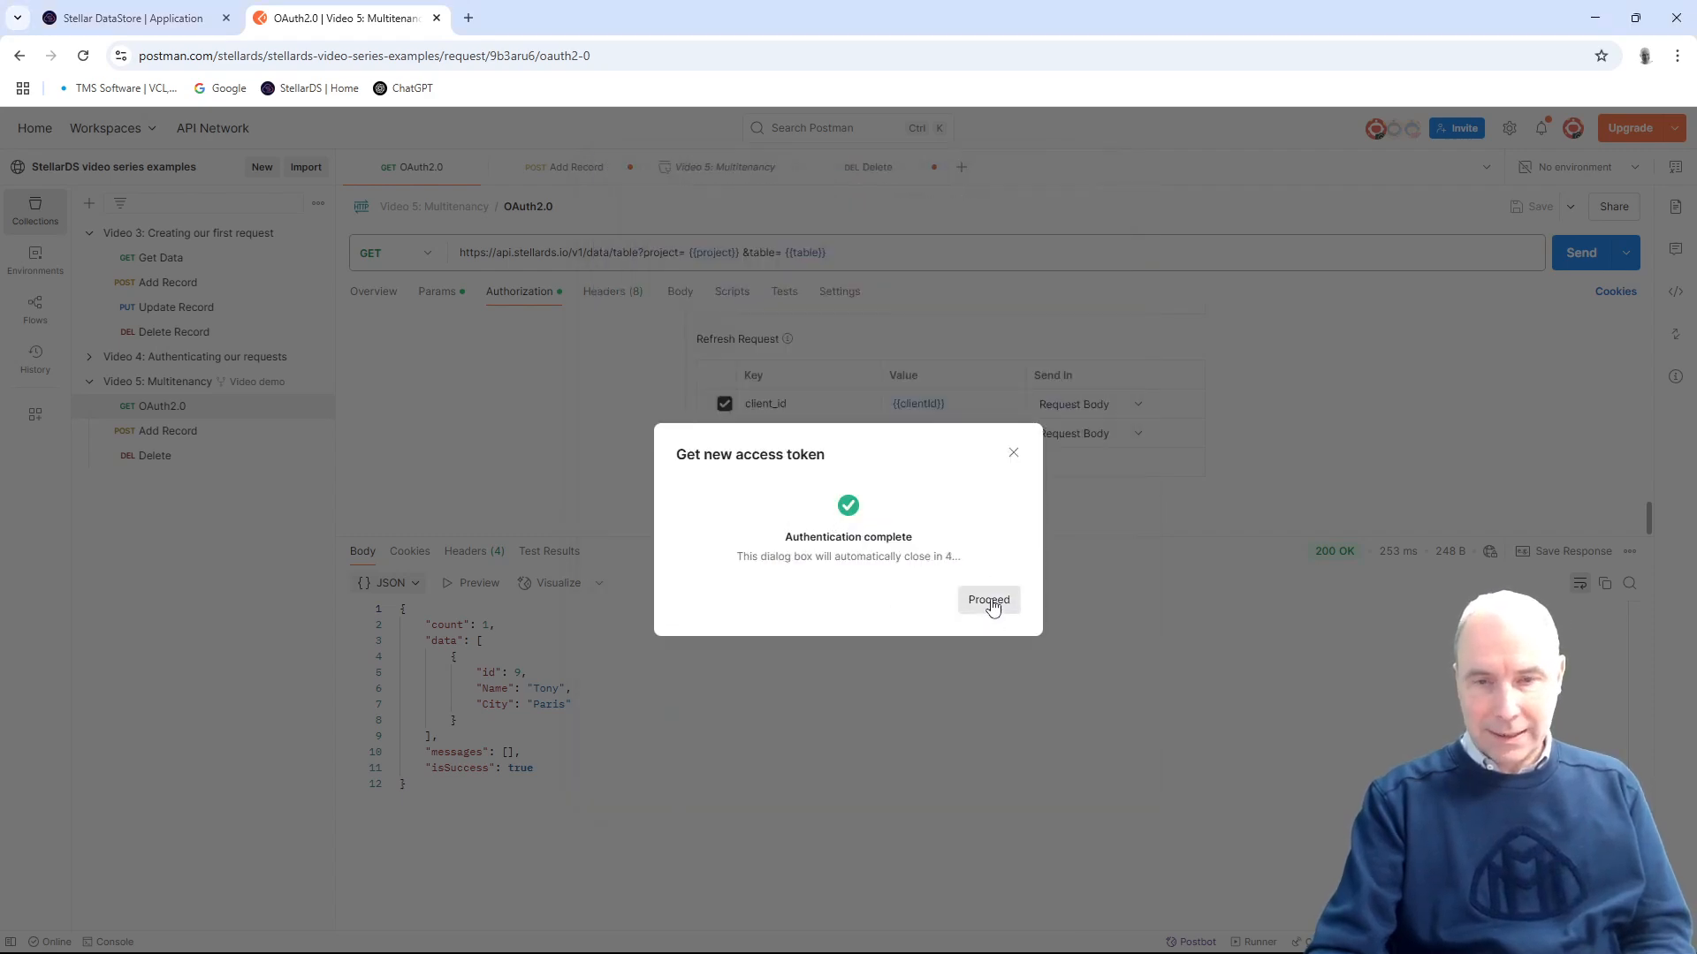
# Step: Use the new access token under the name General StellarDS account and send the GET request with it
pyautogui.click(905, 475)
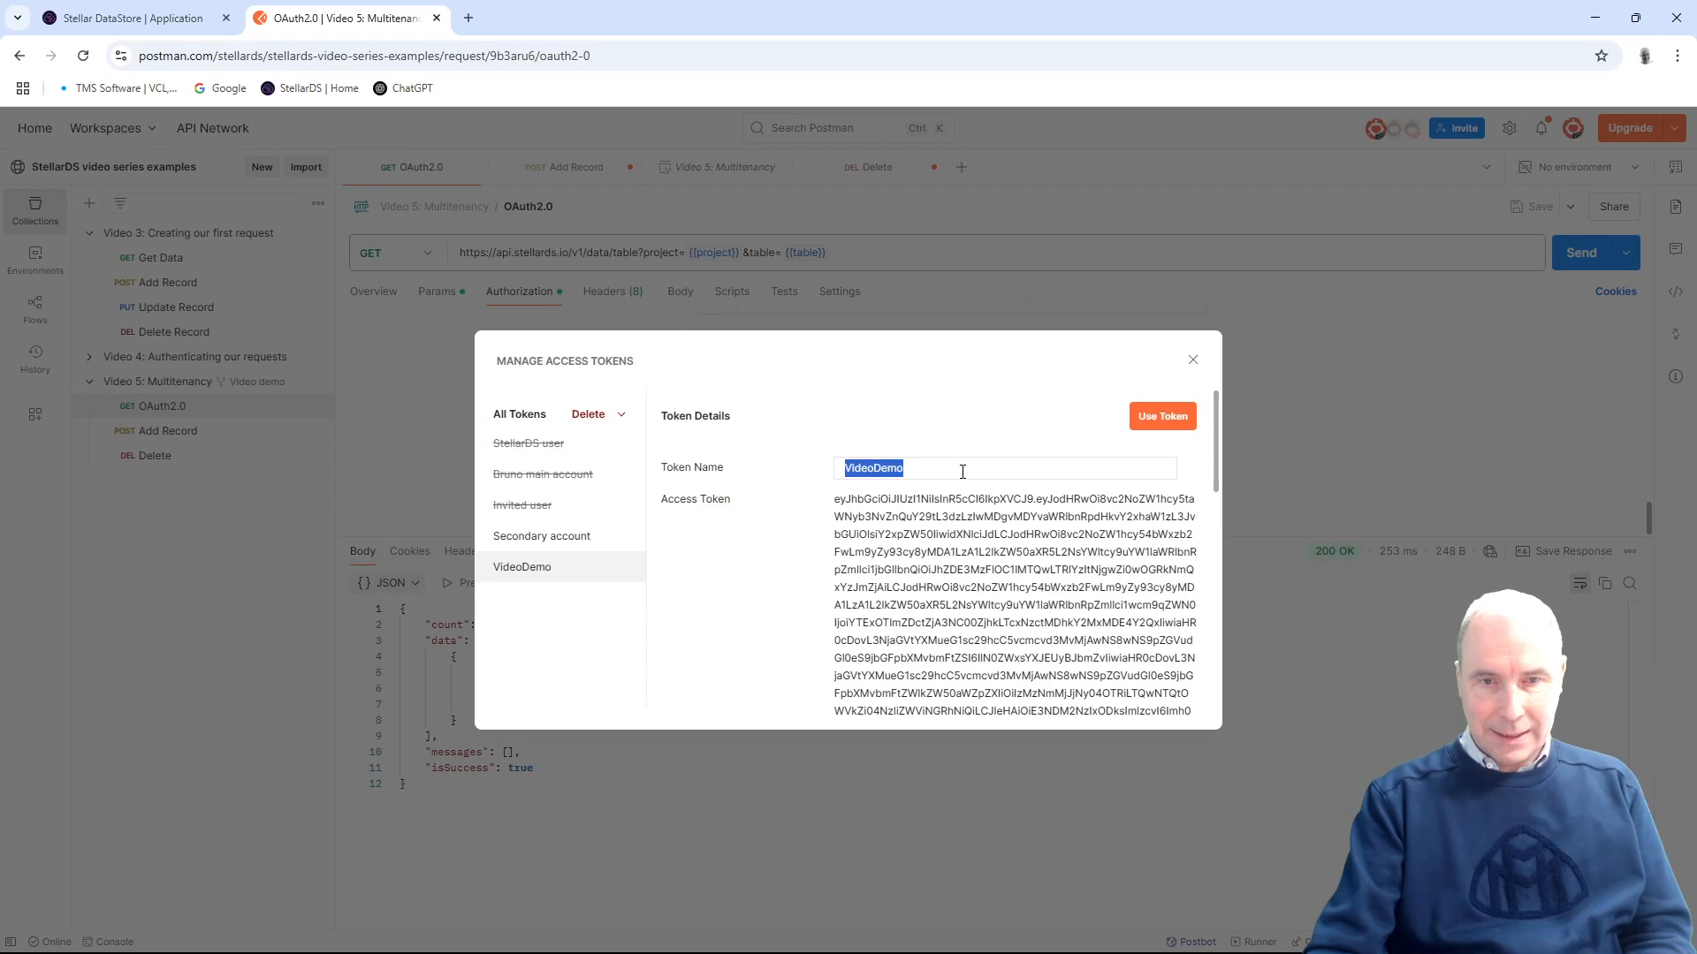
pyautogui.write('G')
pyautogui.press('BackSpace')
pyautogui.write('General Stel')
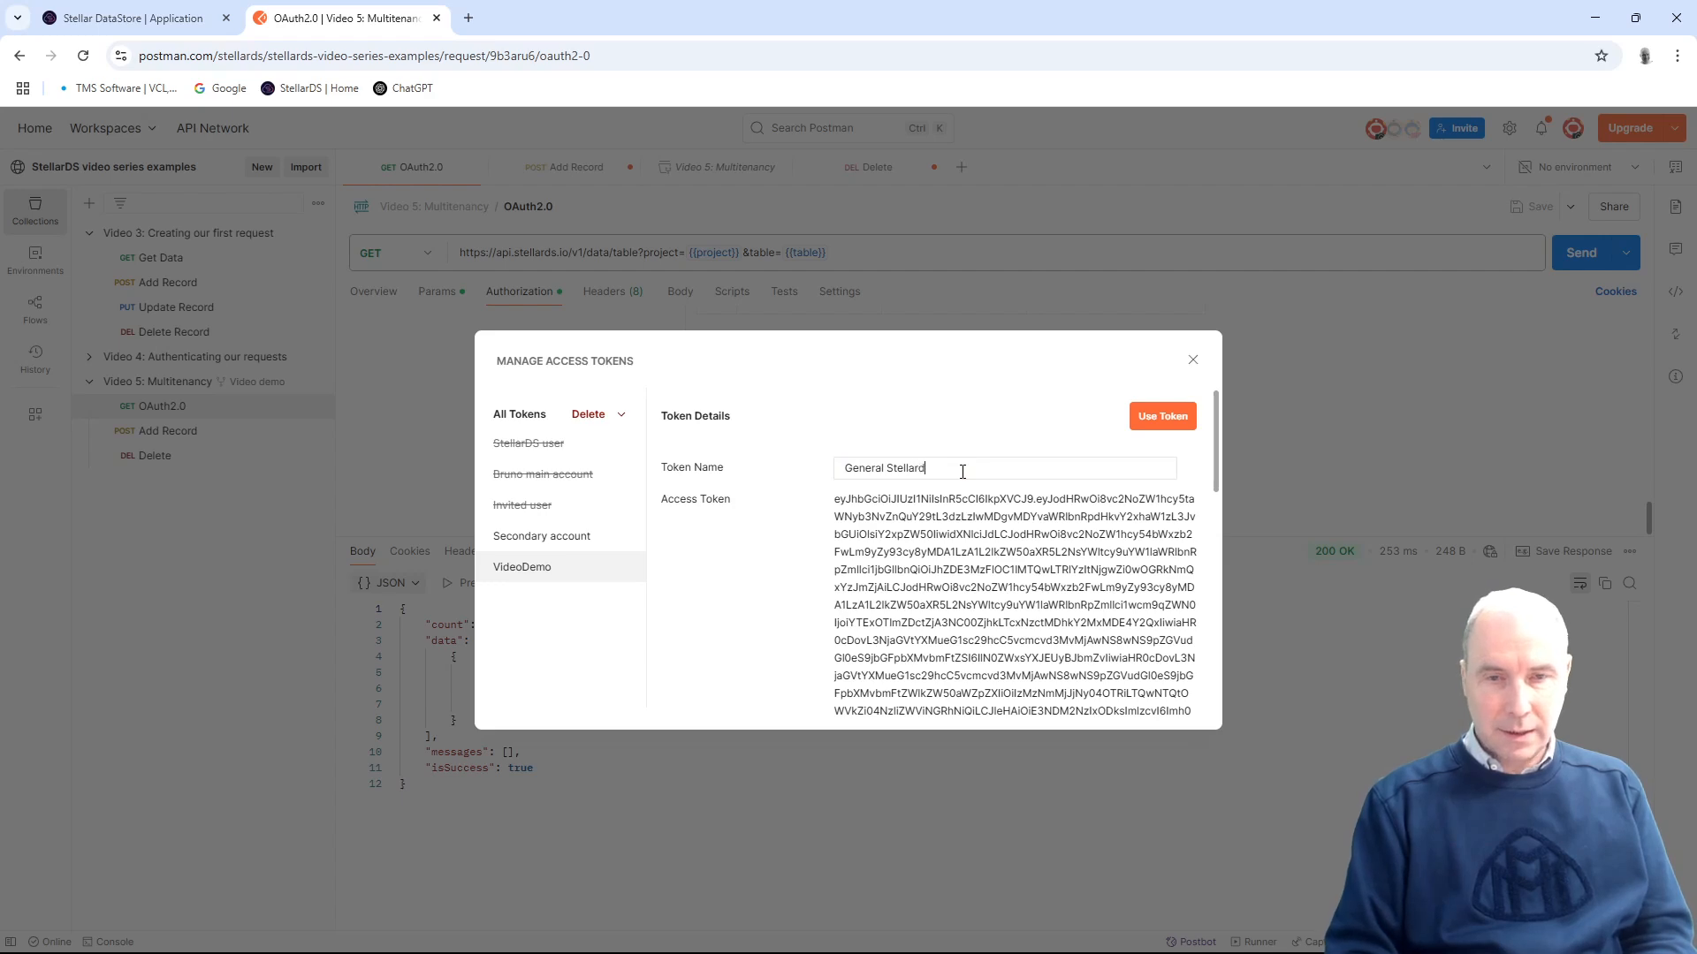
pyautogui.write('larDS account')
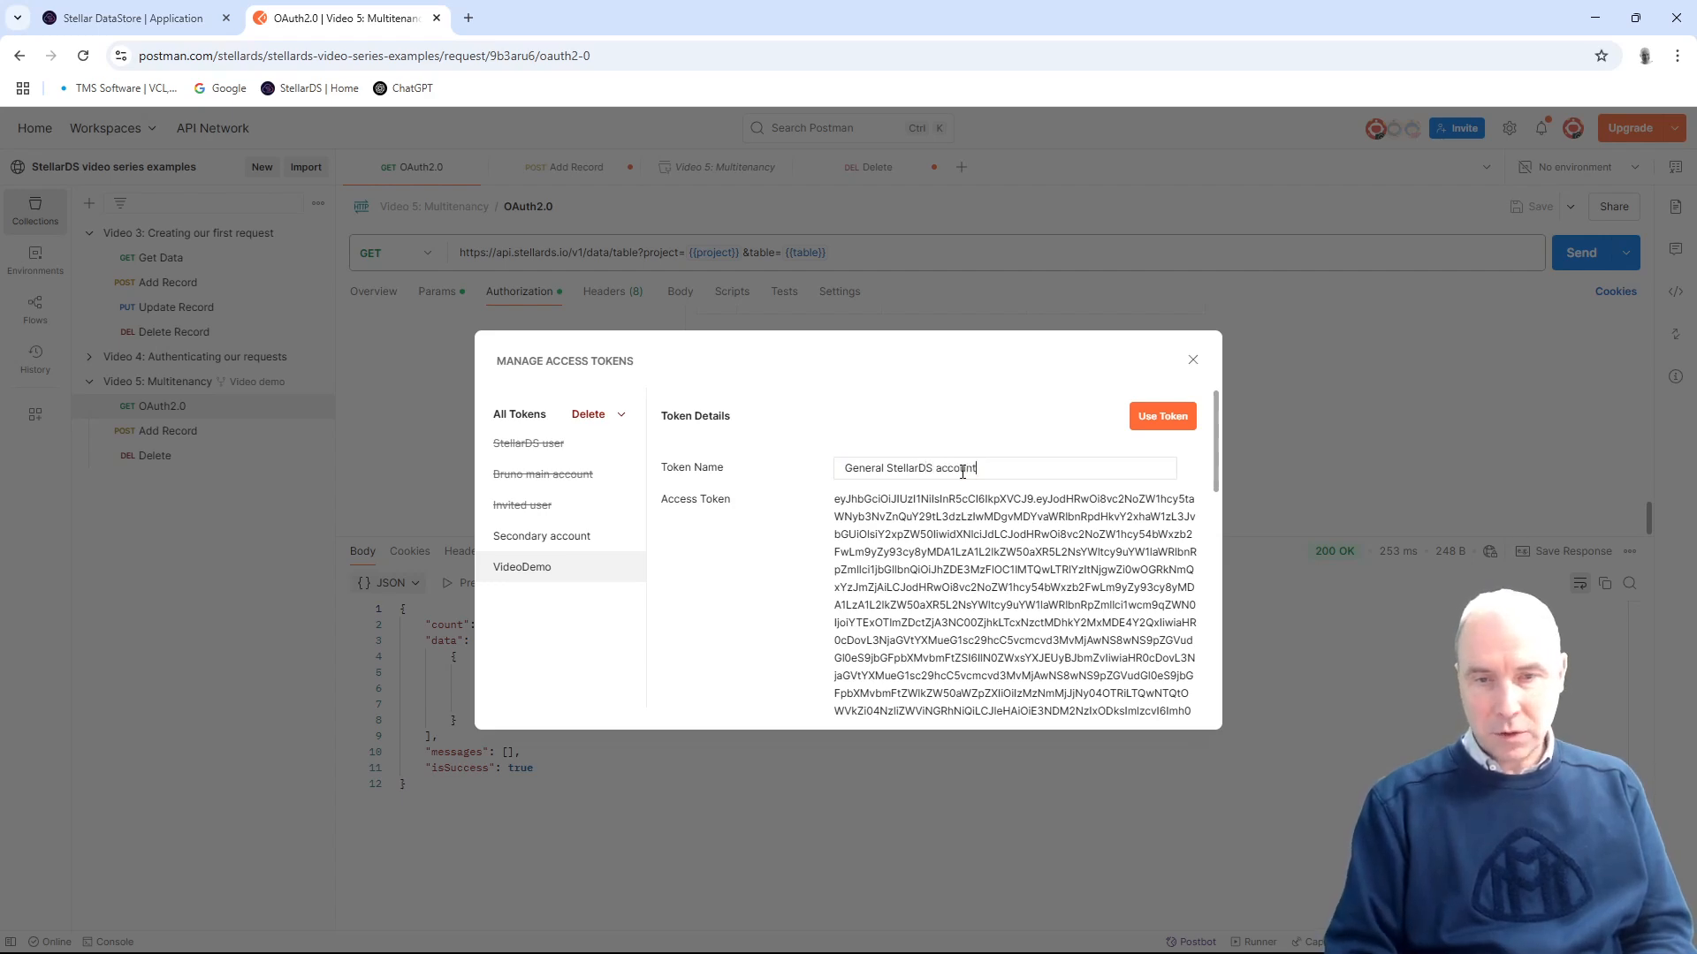
pyautogui.click(1154, 417)
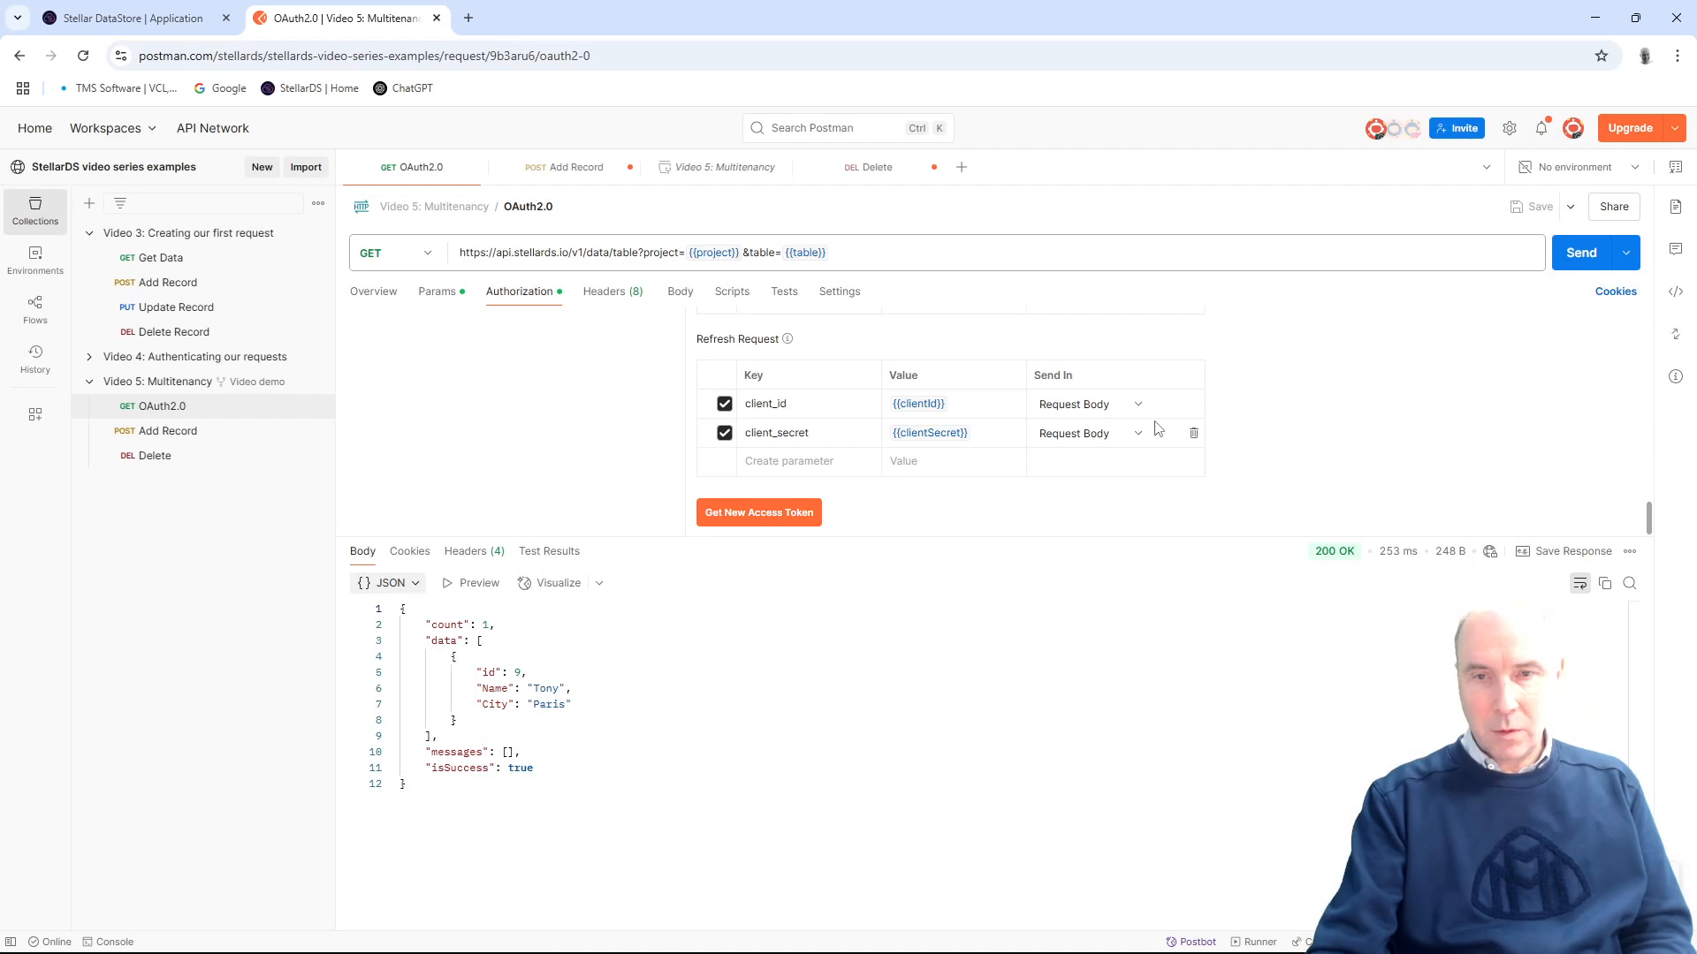
pyautogui.click(1570, 256)
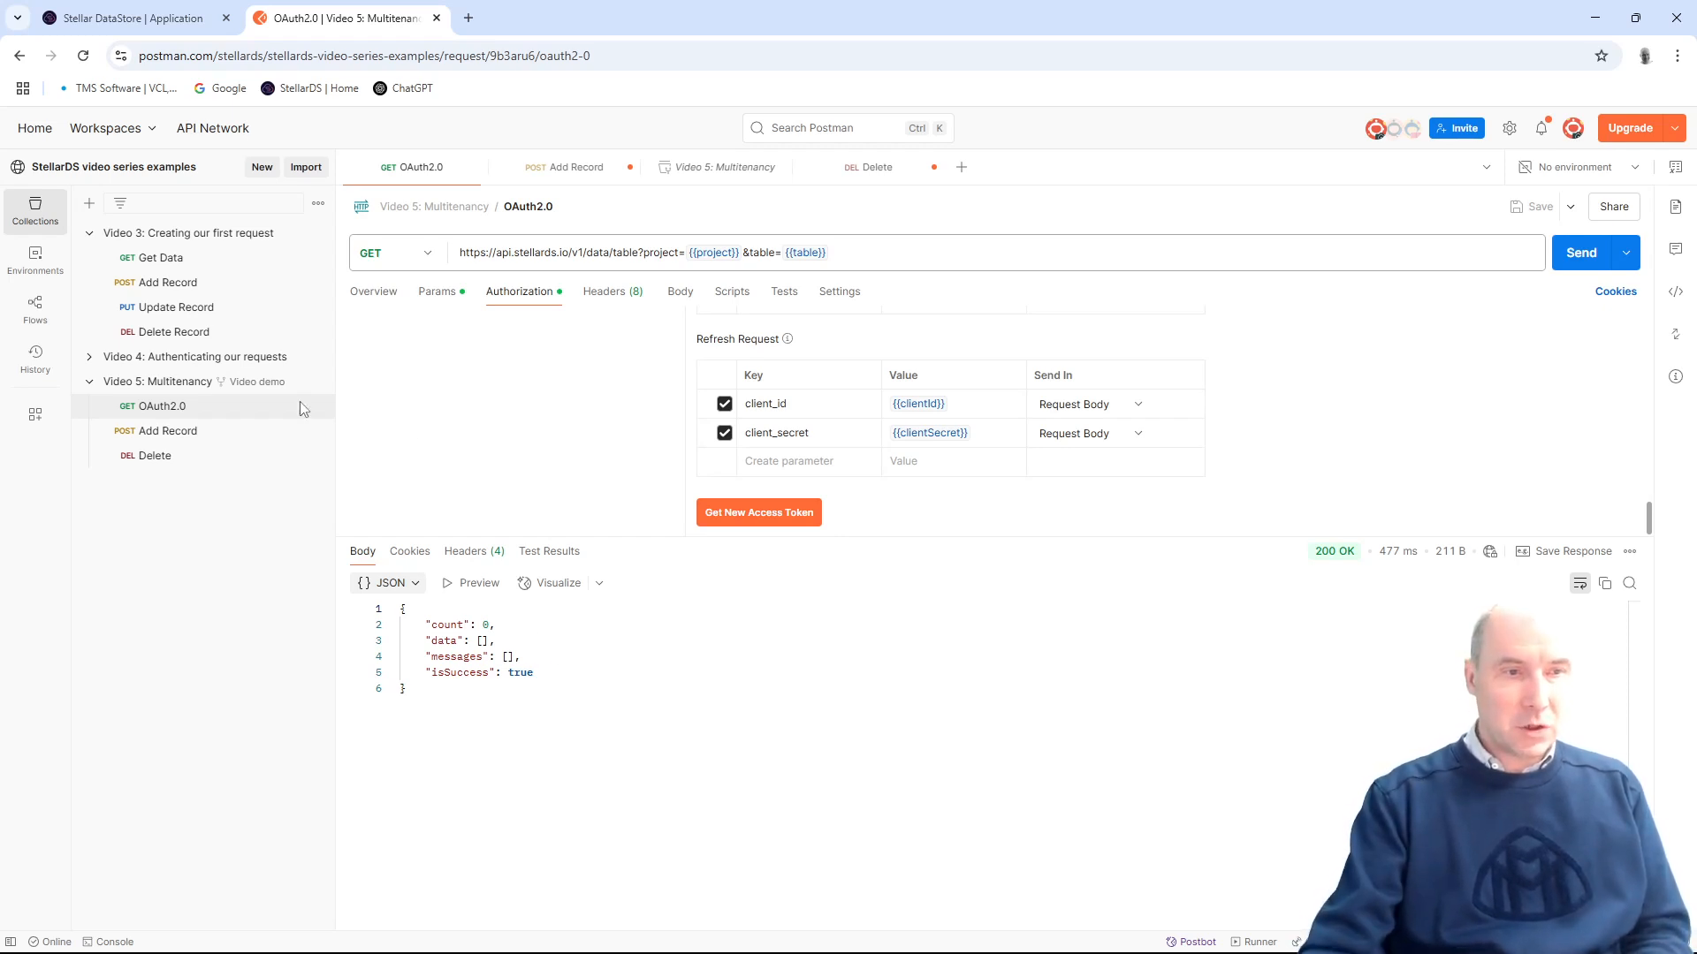
# Step: Set the authorization token of the Video 5 Add Record request to General StellarDS account
pyautogui.click(164, 432)
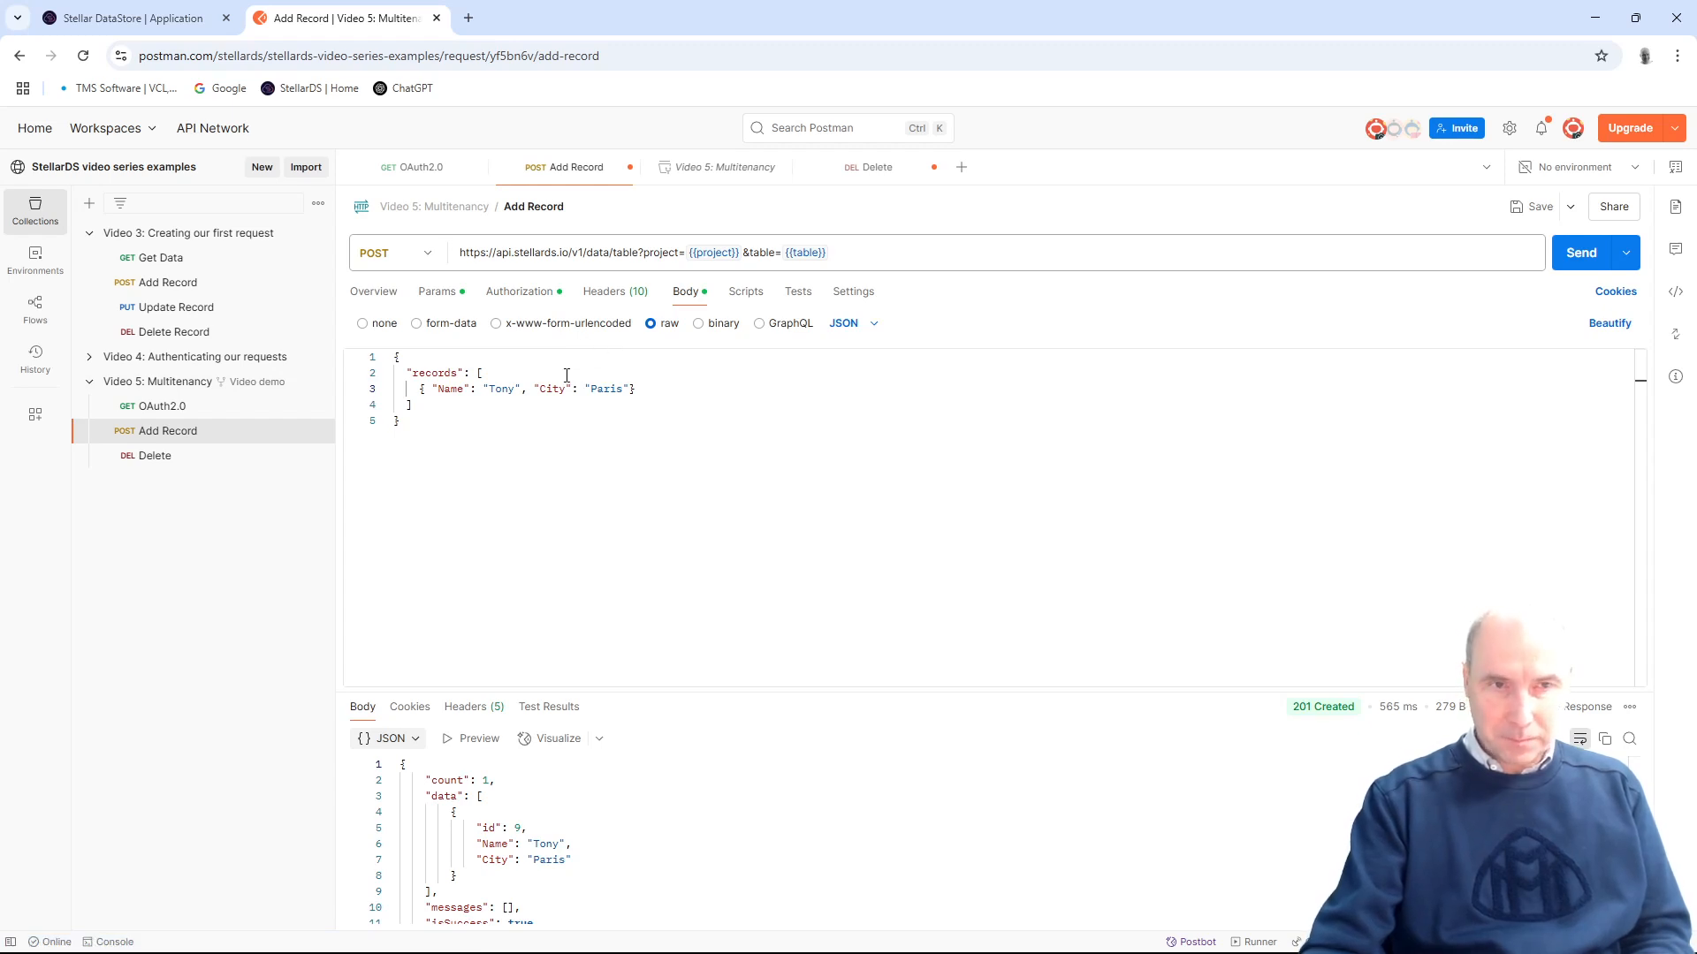
pyautogui.click(566, 373)
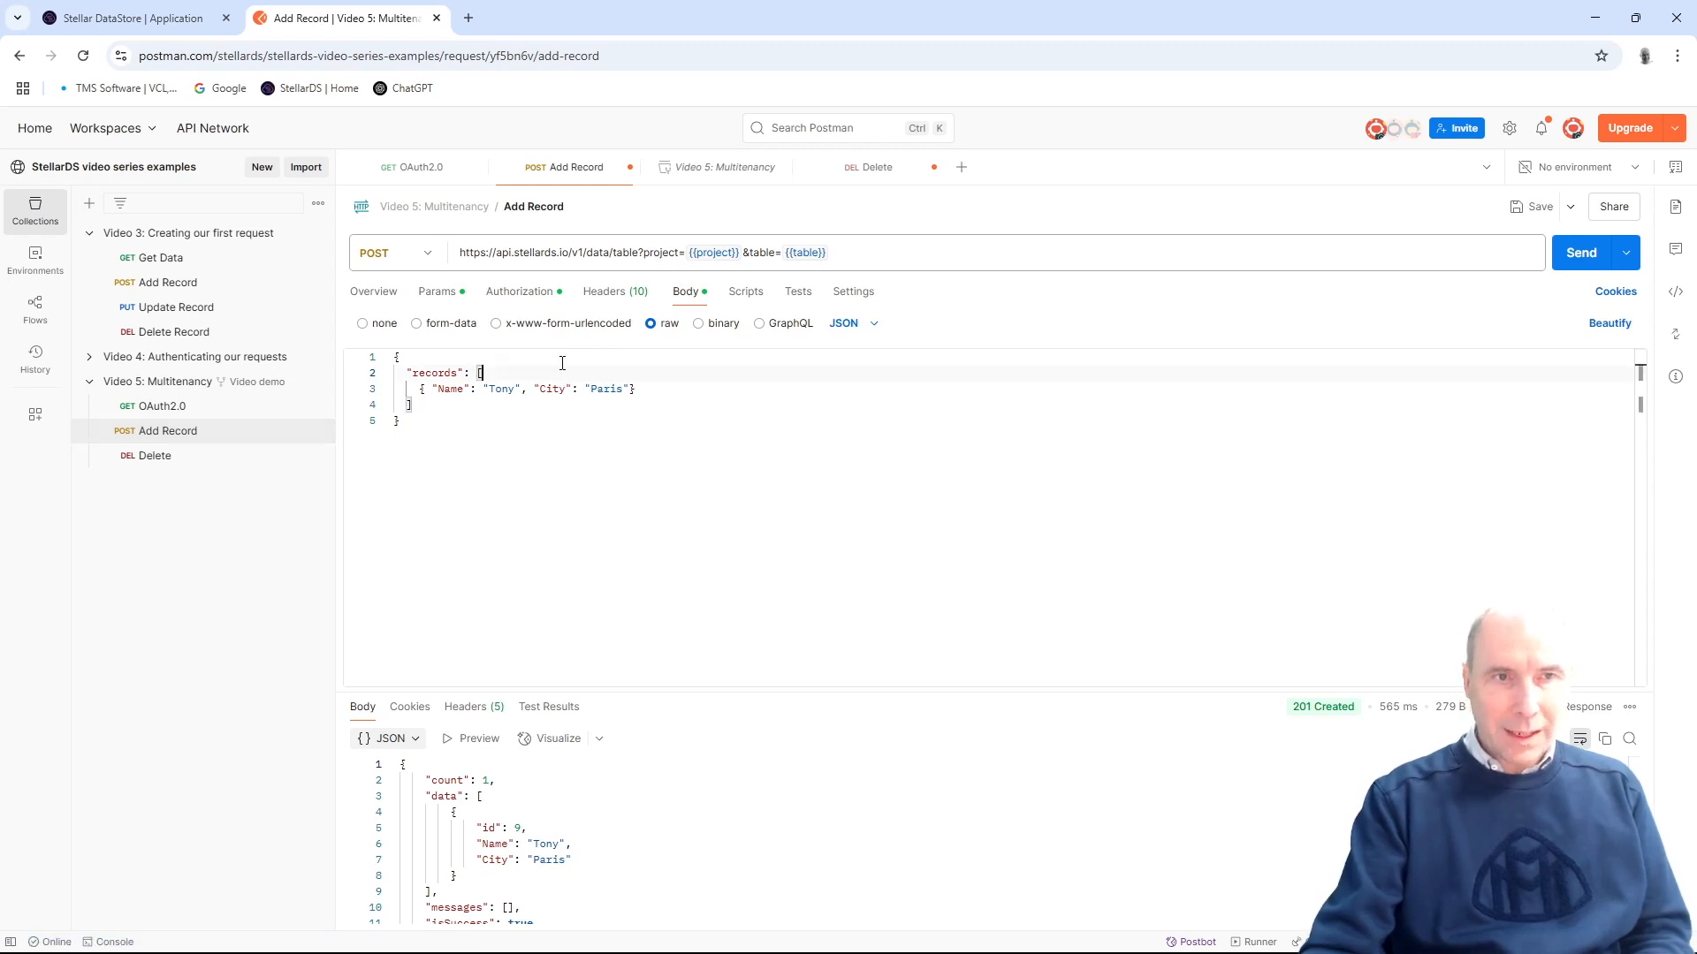
pyautogui.click(523, 293)
pyautogui.click(1061, 448)
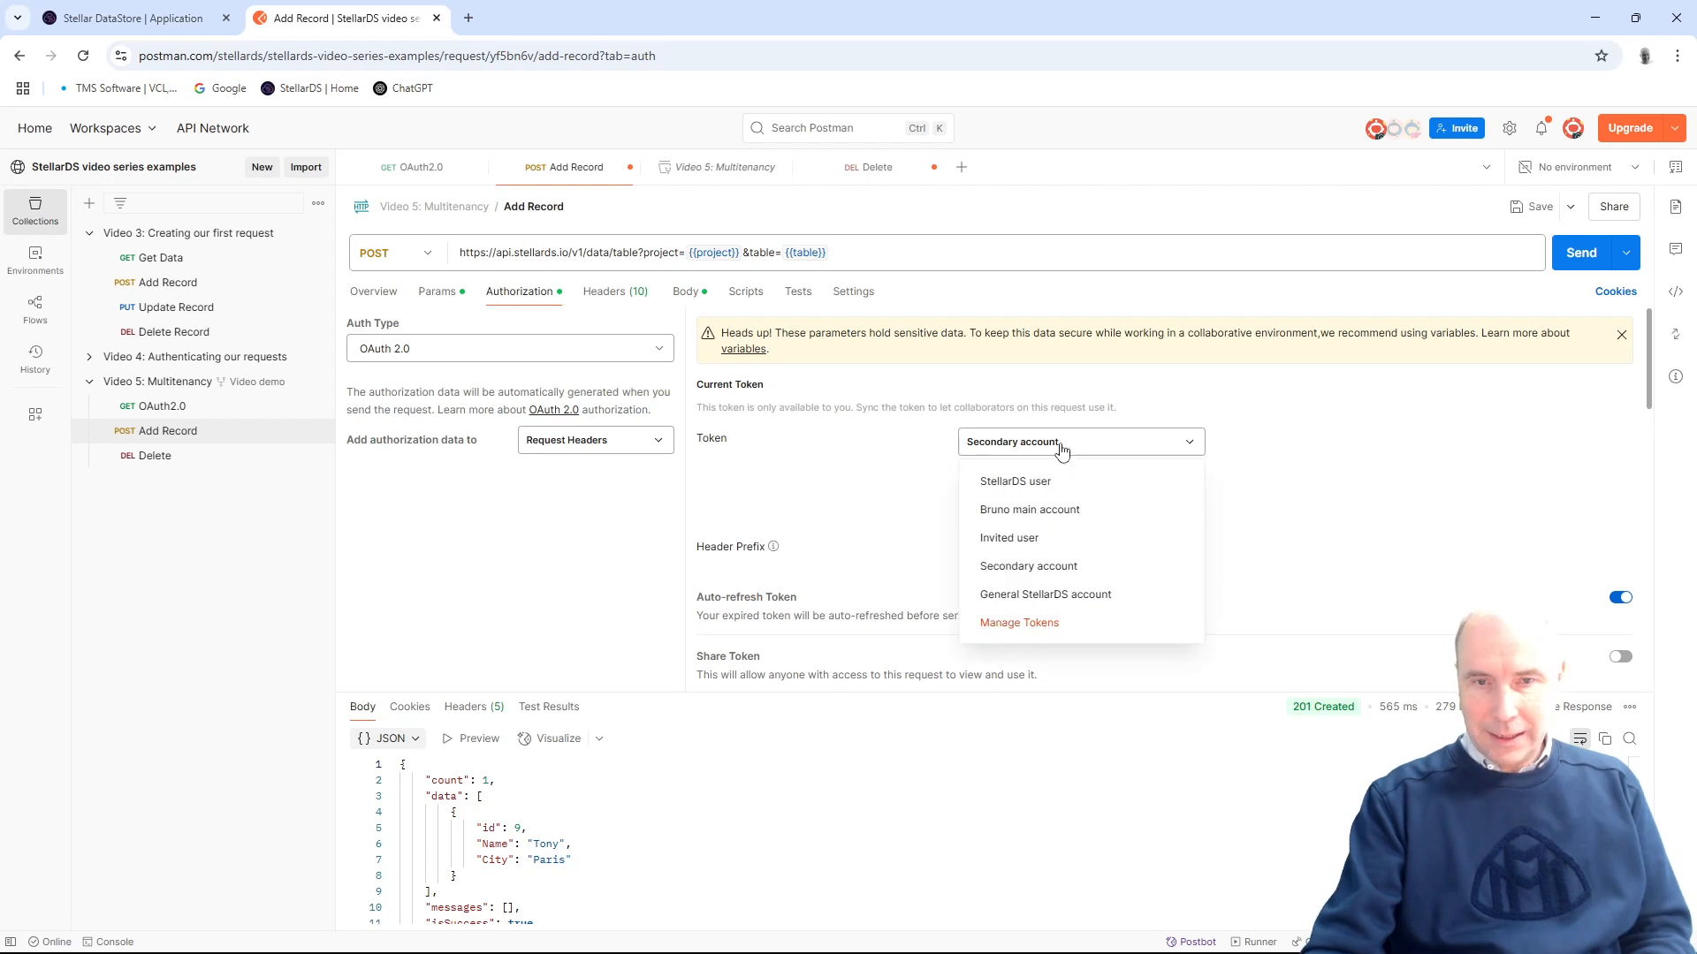
pyautogui.click(1047, 595)
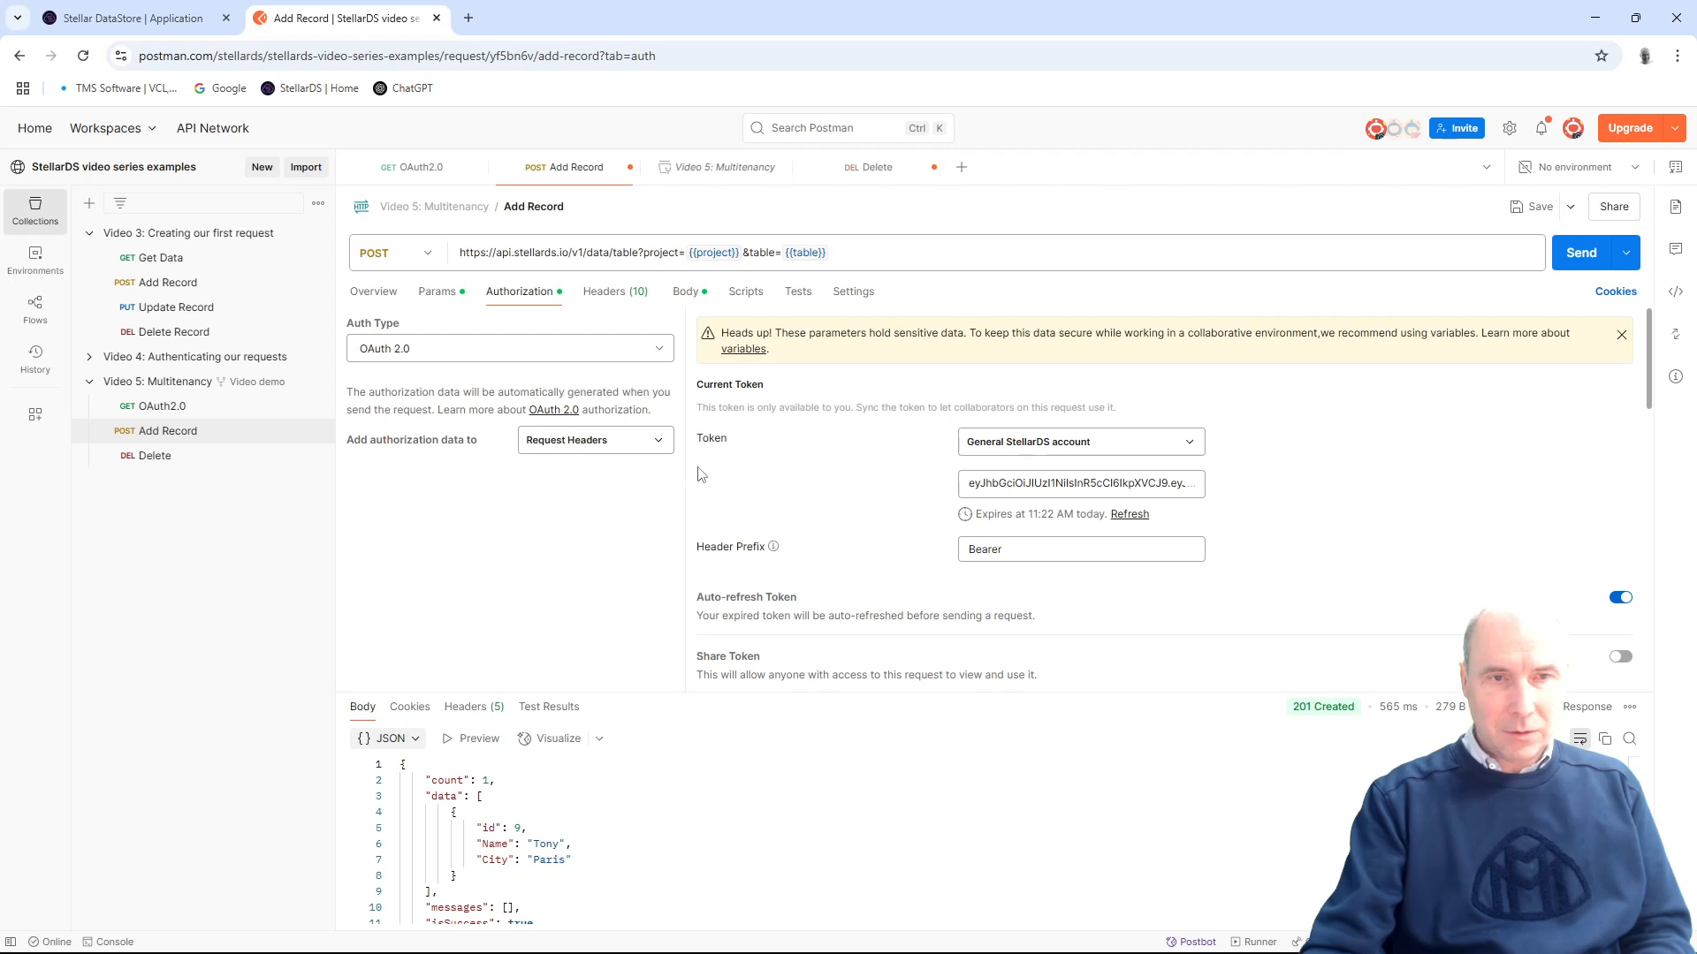
# Step: Replace the first name in the Name value of the Add Record request's JSON body with another one
pyautogui.click(686, 291)
pyautogui.doubleClick(508, 391)
pyautogui.write('Lucy')
# Step: Set the record's City value to Amsterdam in the JSON body and send the Add Record request
pyautogui.press('Right')
pyautogui.press('Right')
pyautogui.press('Right')
pyautogui.press('Right')
pyautogui.press('Right')
pyautogui.press('Right')
pyautogui.press('Right')
pyautogui.press('Right')
pyautogui.press('Right')
pyautogui.press('Right')
pyautogui.hotkey('shift', 'Right')
pyautogui.hotkey('shift', 'Right')
pyautogui.hotkey('shift', 'Right')
pyautogui.hotkey('shift', 'Right')
pyautogui.hotkey('shift', 'Right')
pyautogui.write('Amsterdam')
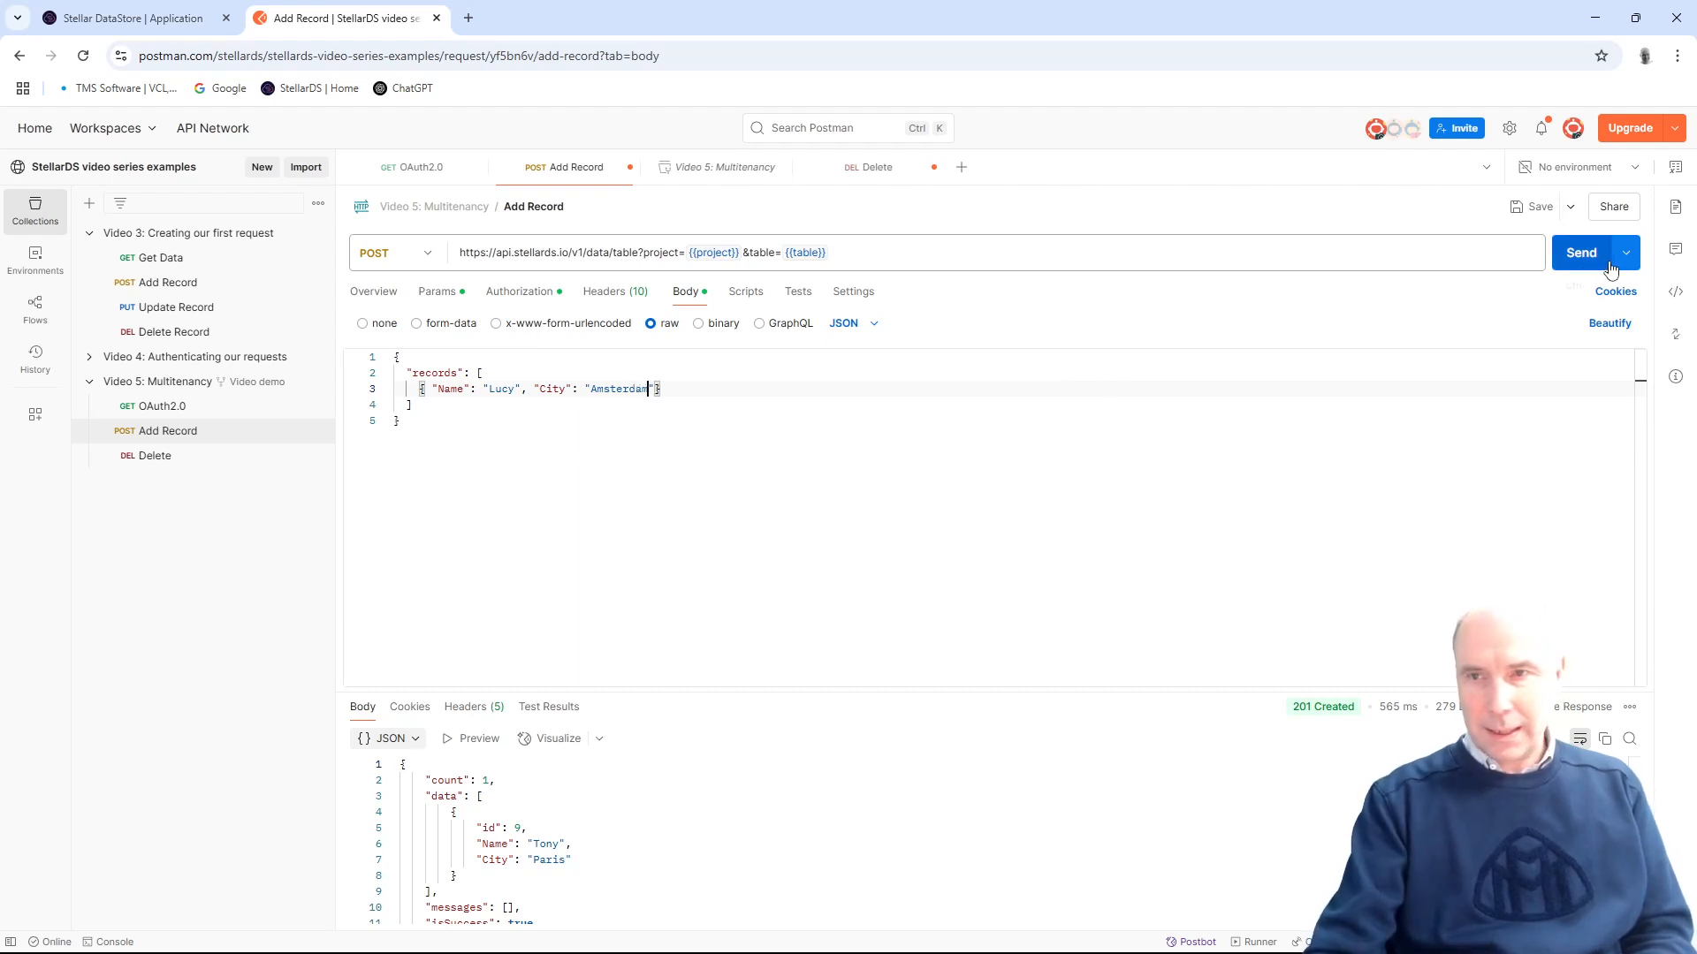
pyautogui.click(1572, 259)
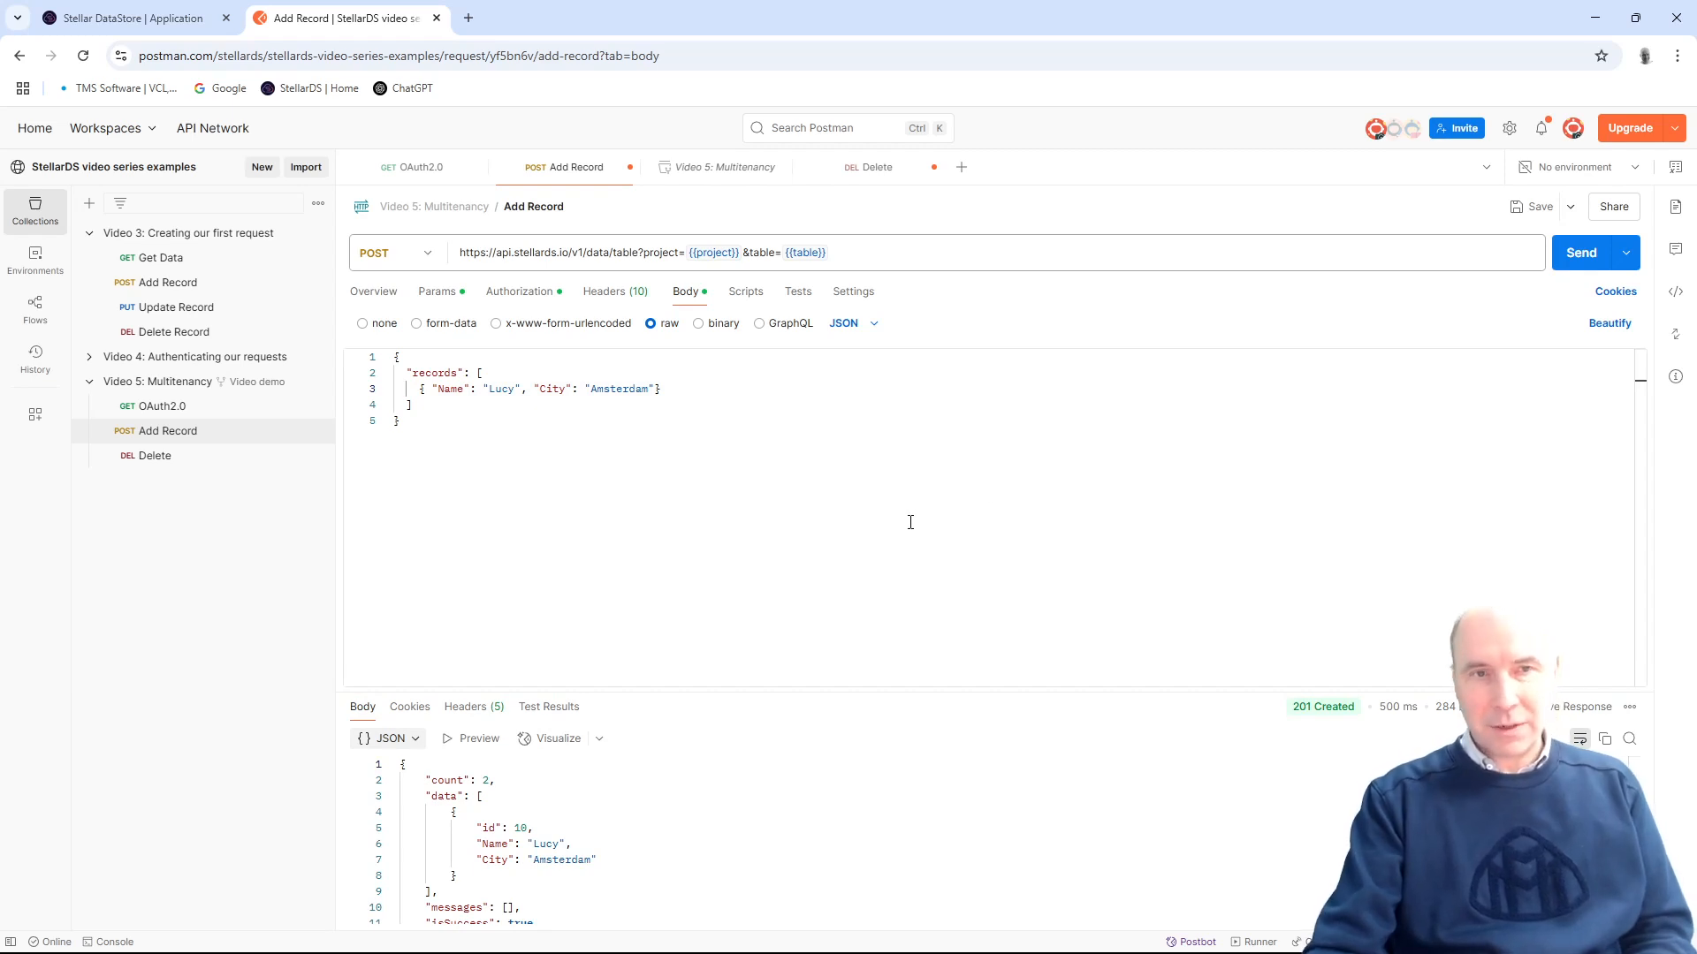
# Step: Switch to StellarDS and refresh the VideoDemos data to examine the records of all accounts
pyautogui.click(177, 20)
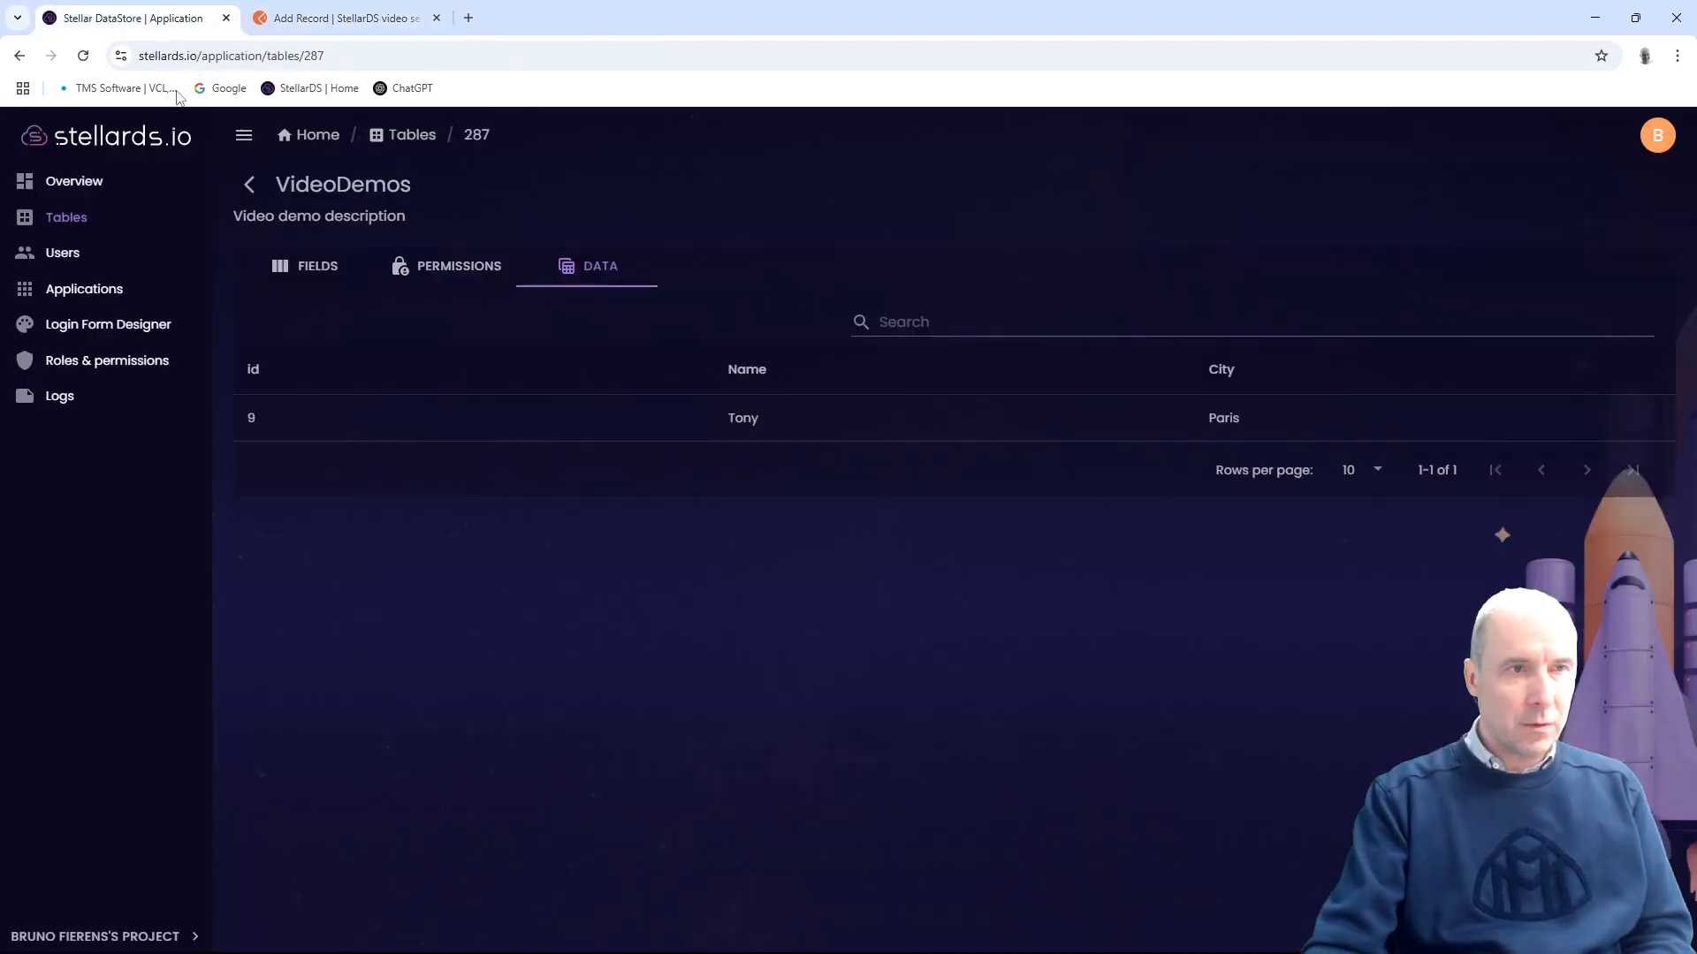
pyautogui.click(459, 277)
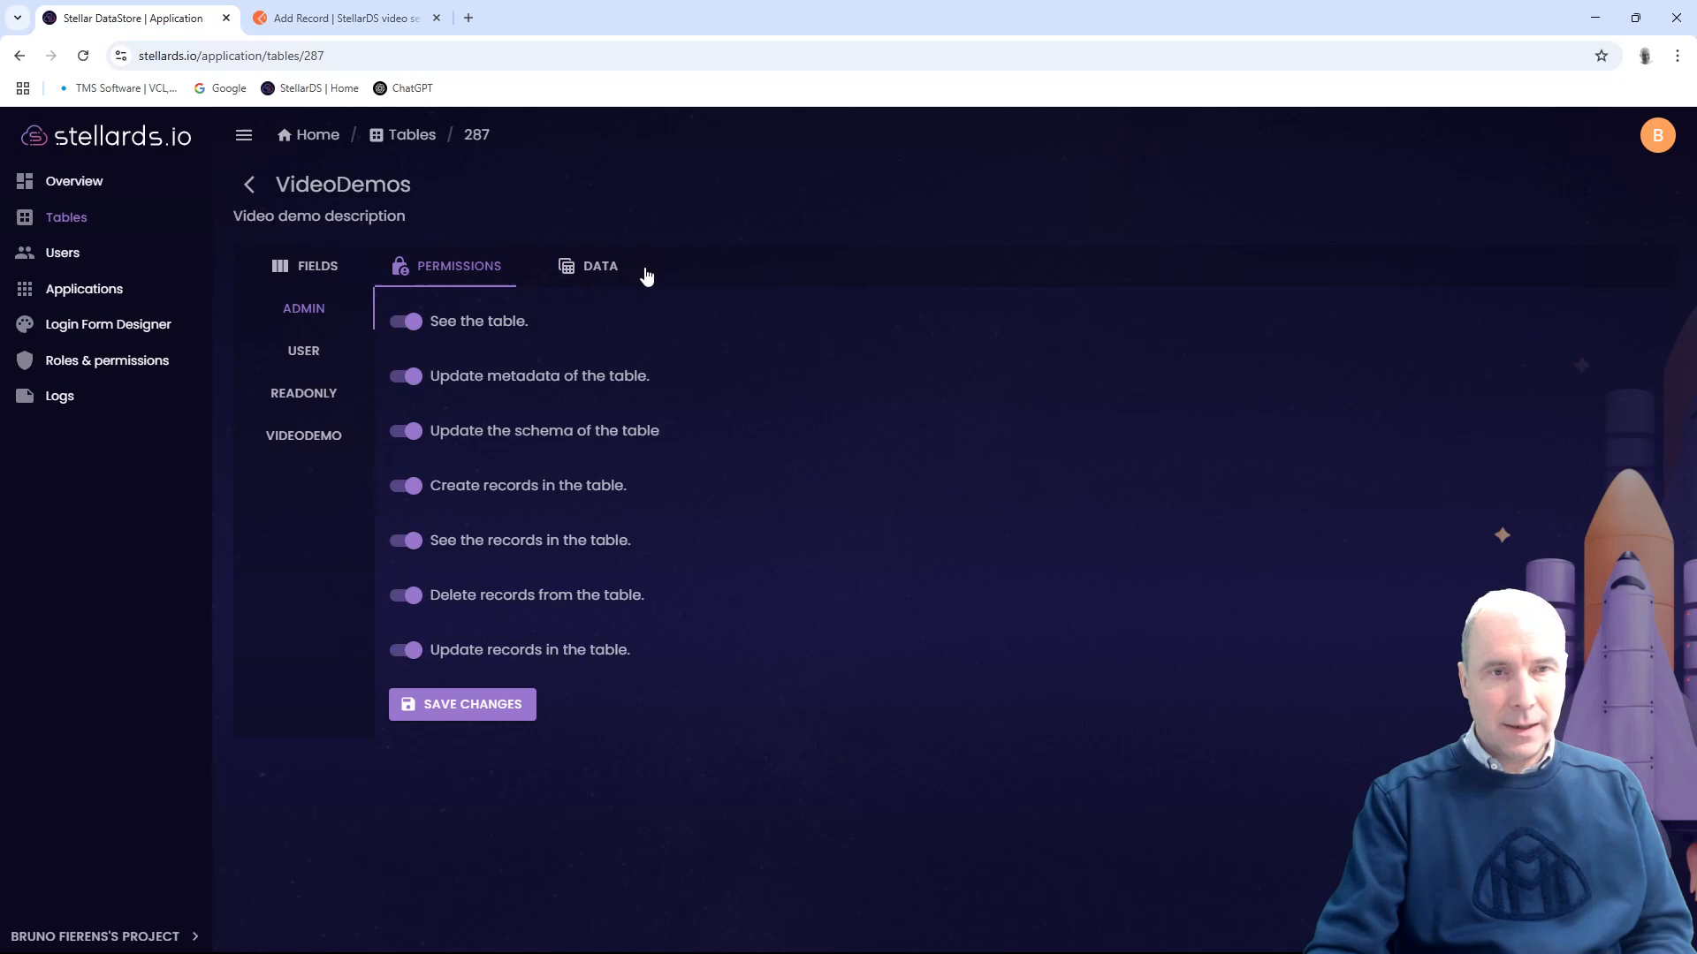
pyautogui.click(616, 279)
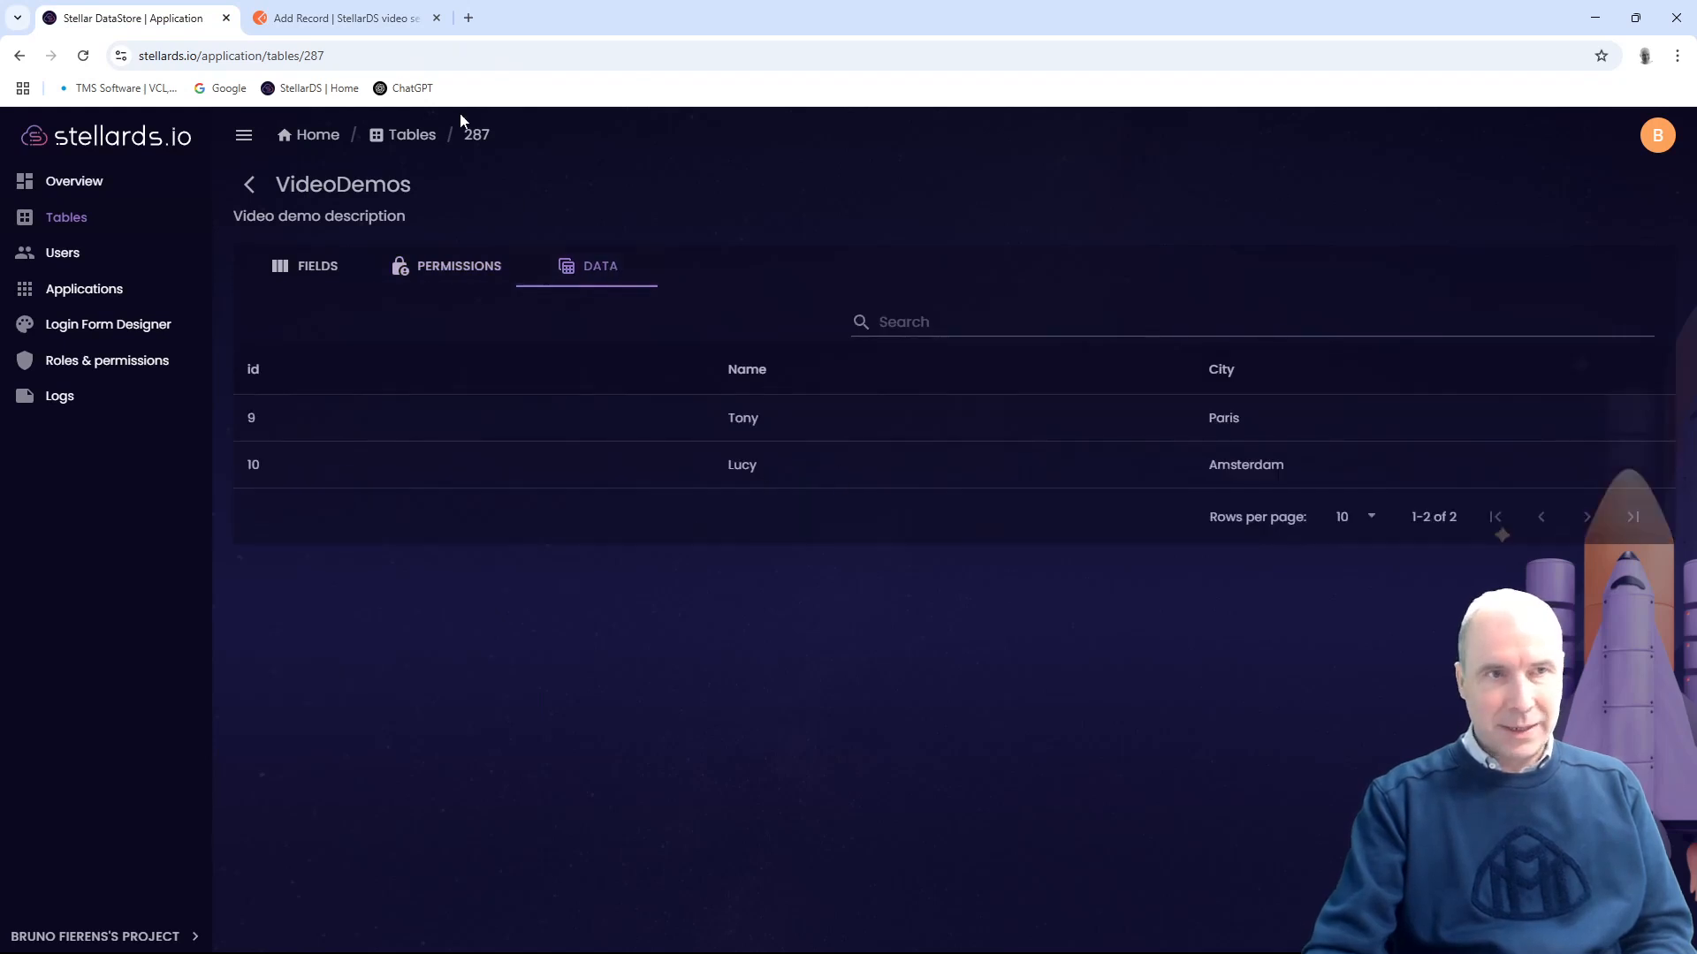
# Step: Return to Postman, set the OAuth2.0 request's token to Secondary account and send the GET request
pyautogui.click(362, 19)
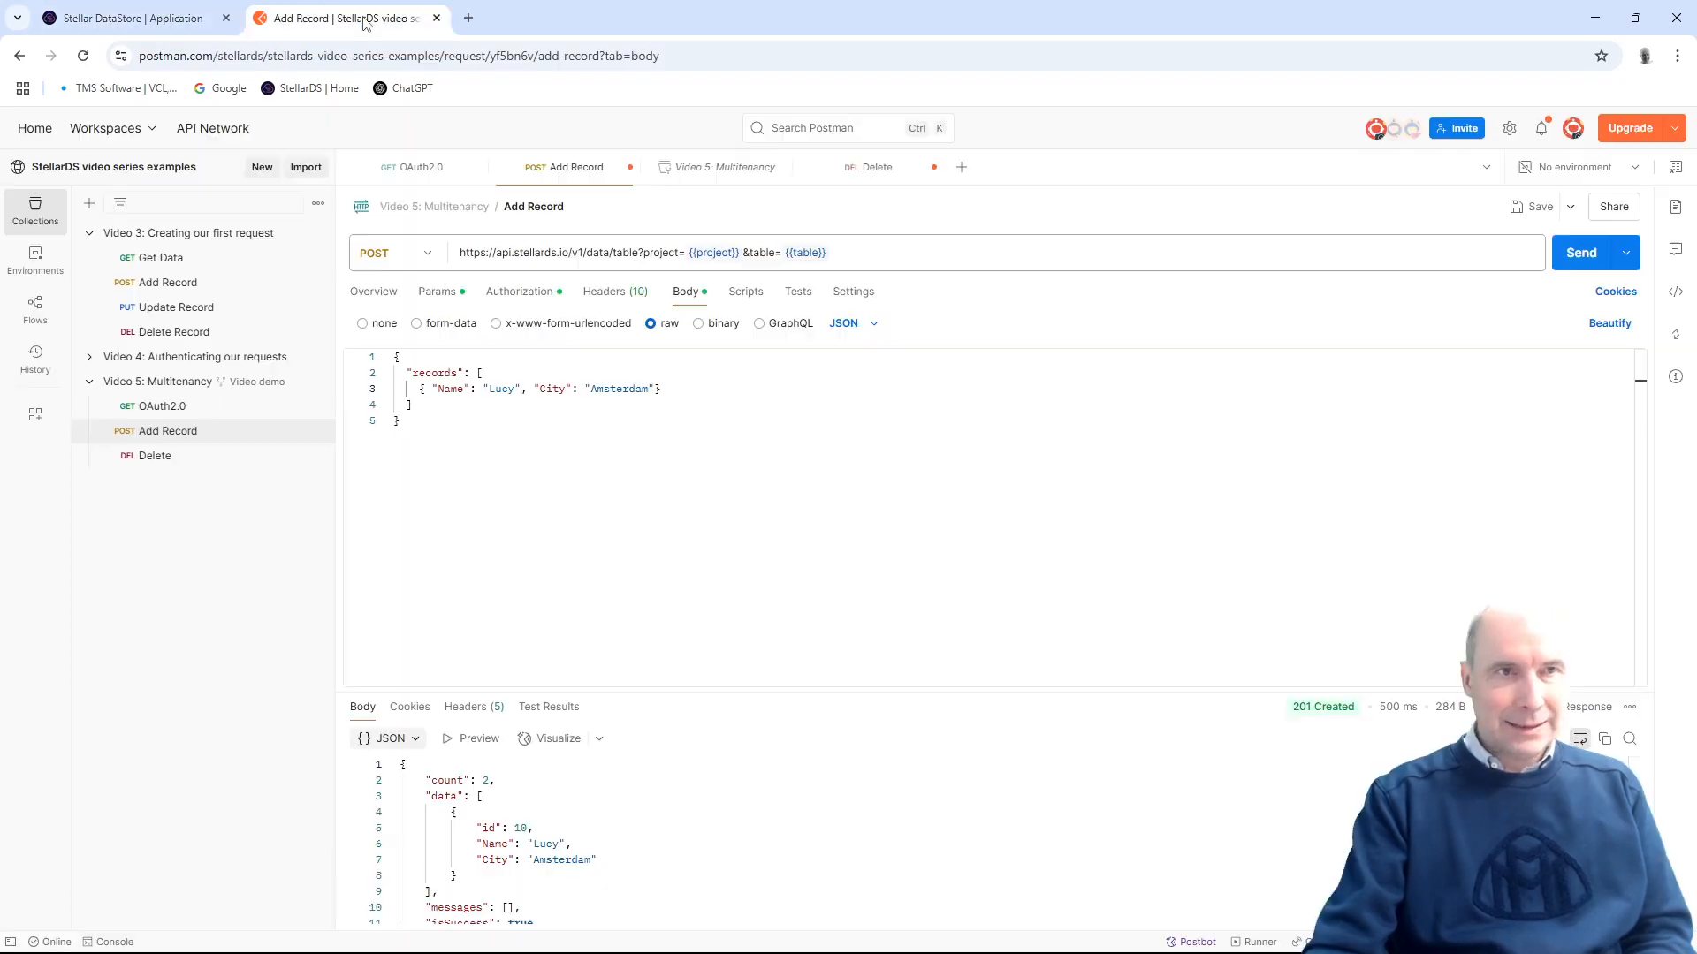
pyautogui.click(171, 409)
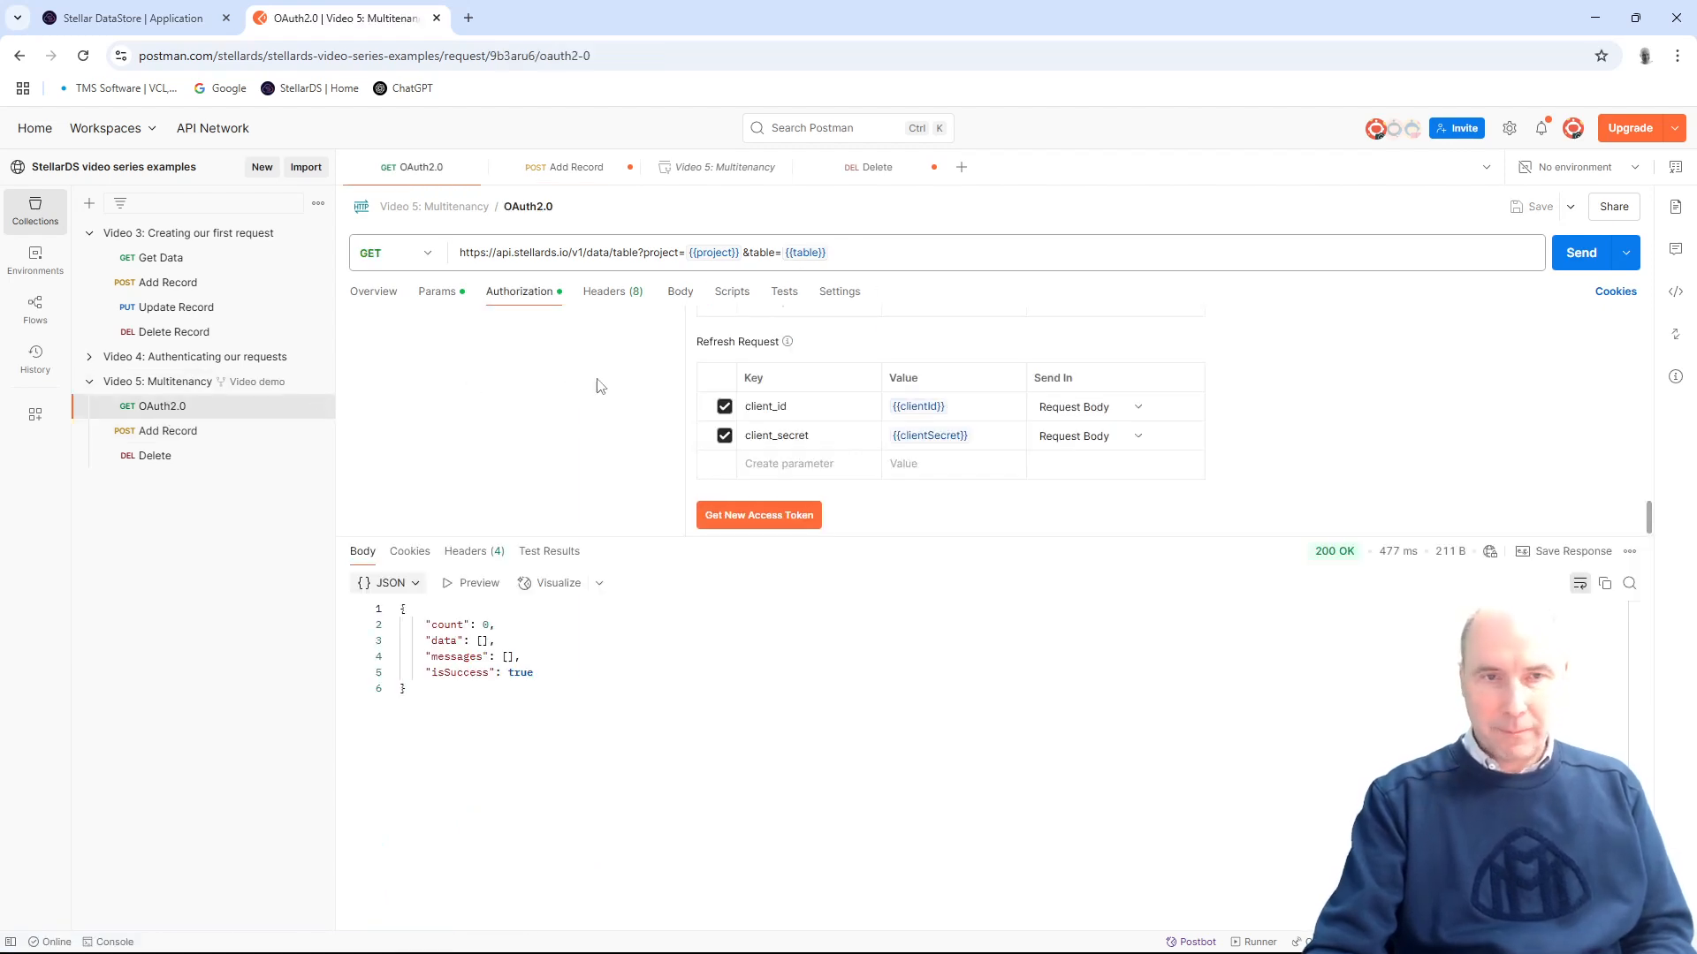
pyautogui.scroll(10, 645, 410)
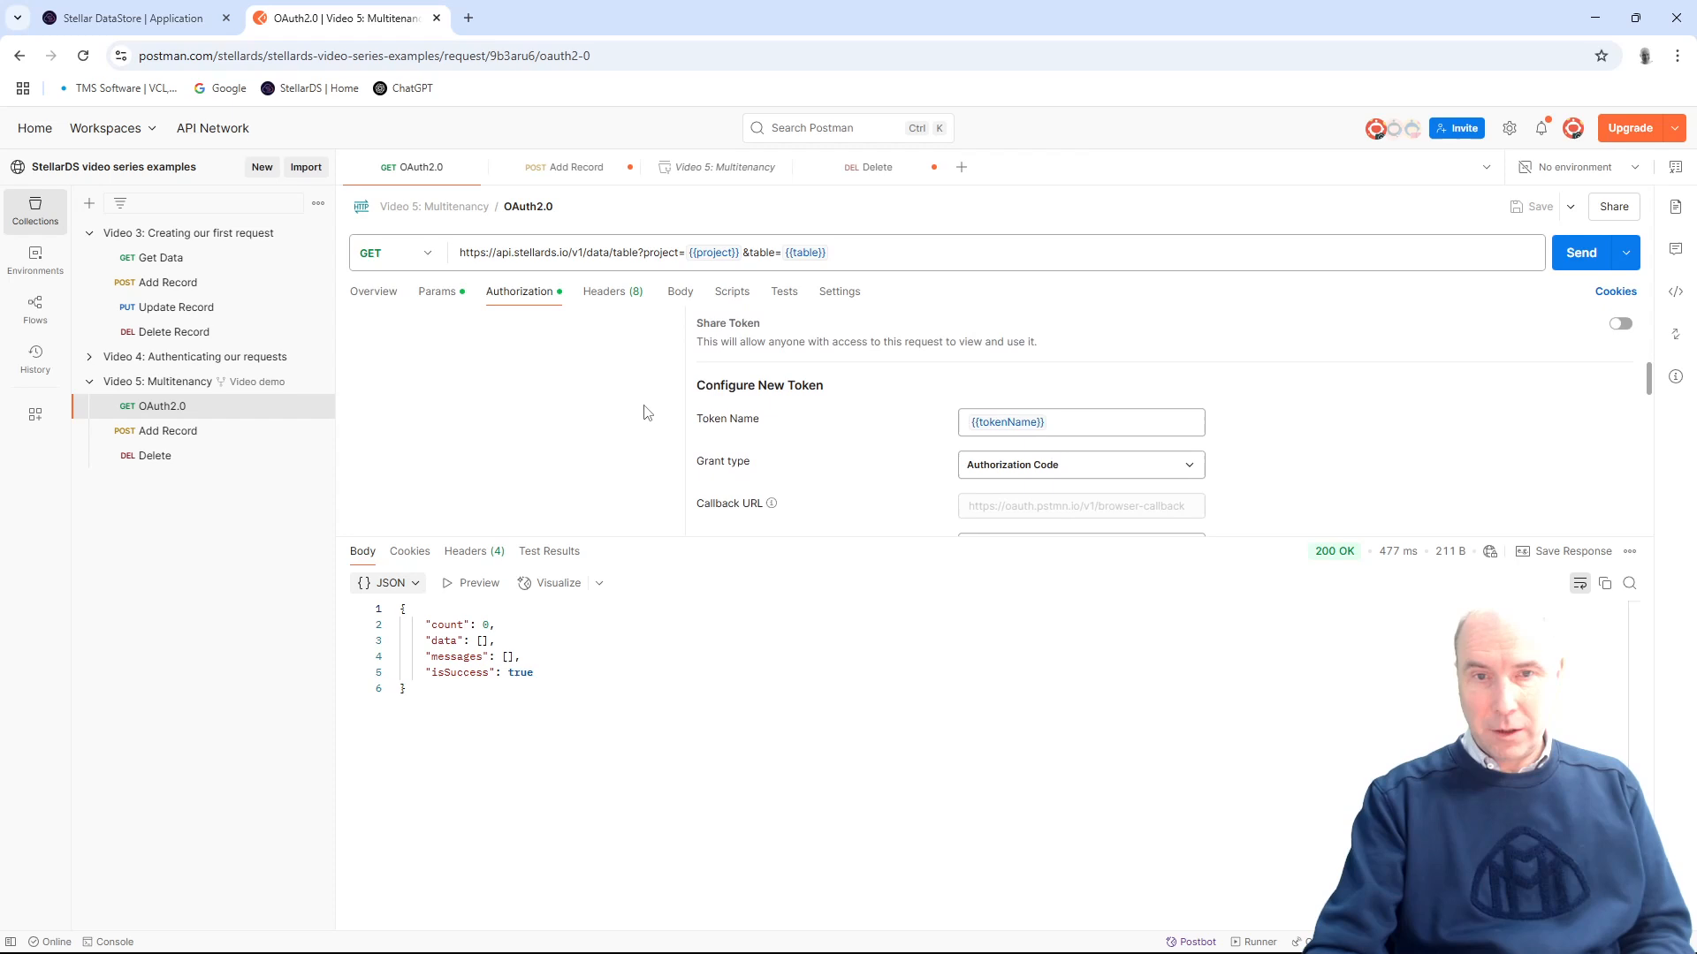
pyautogui.scroll(10, 646, 411)
pyautogui.click(1031, 442)
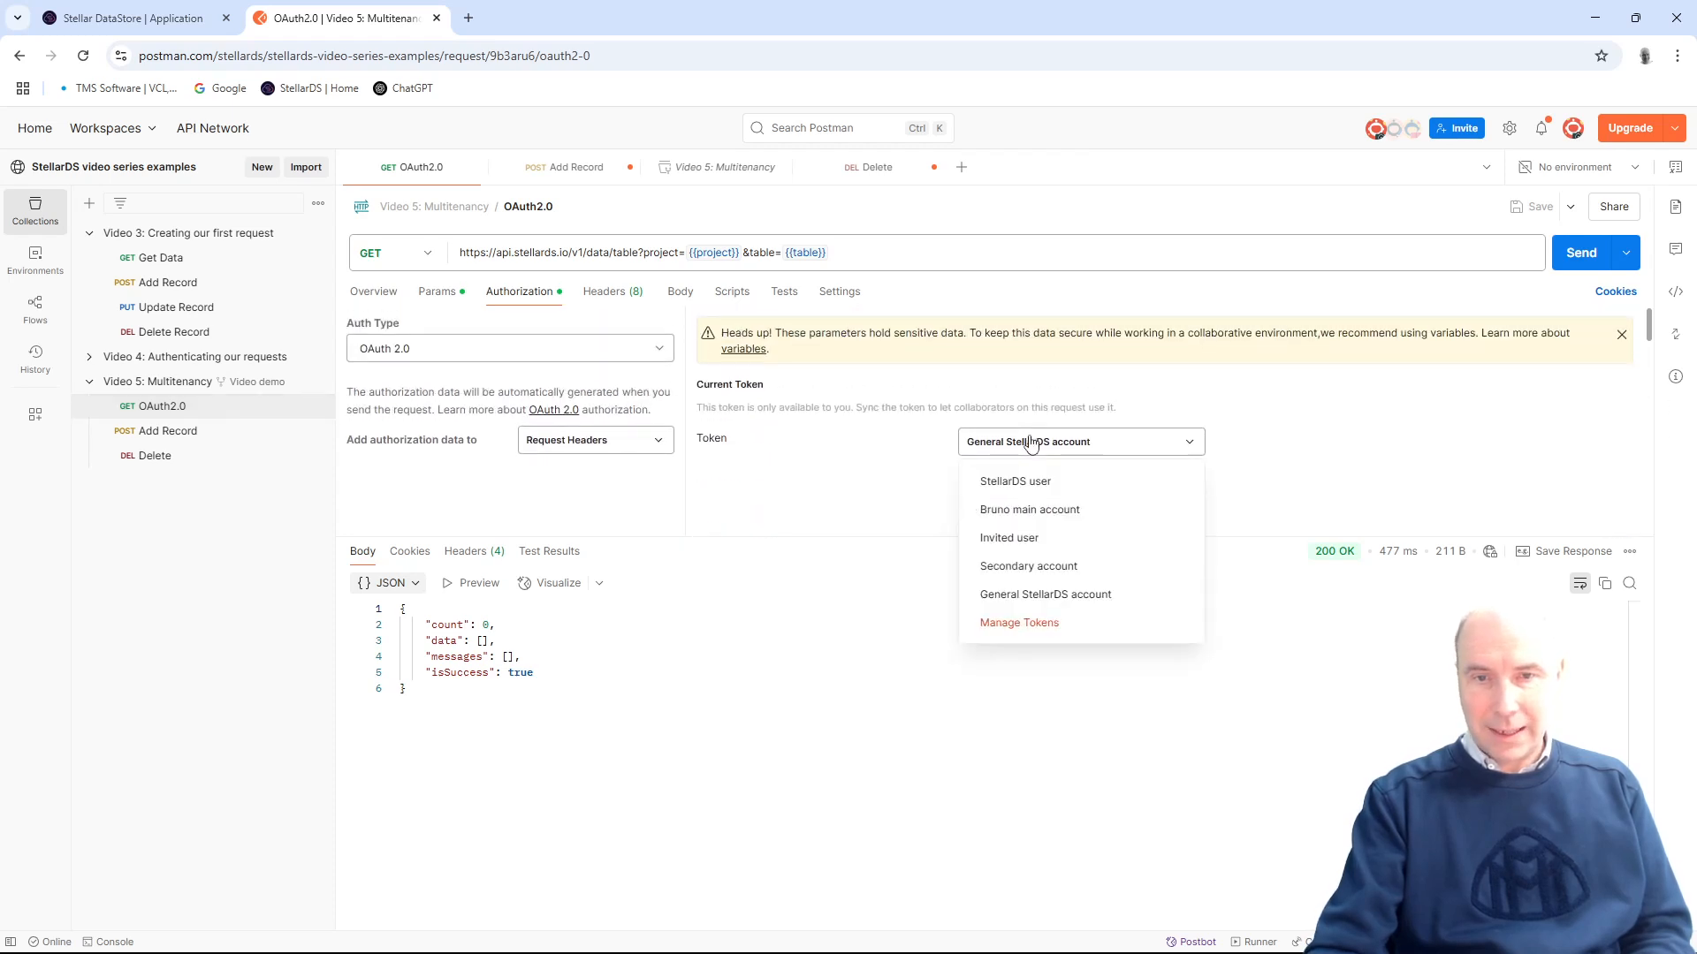
pyautogui.click(1025, 566)
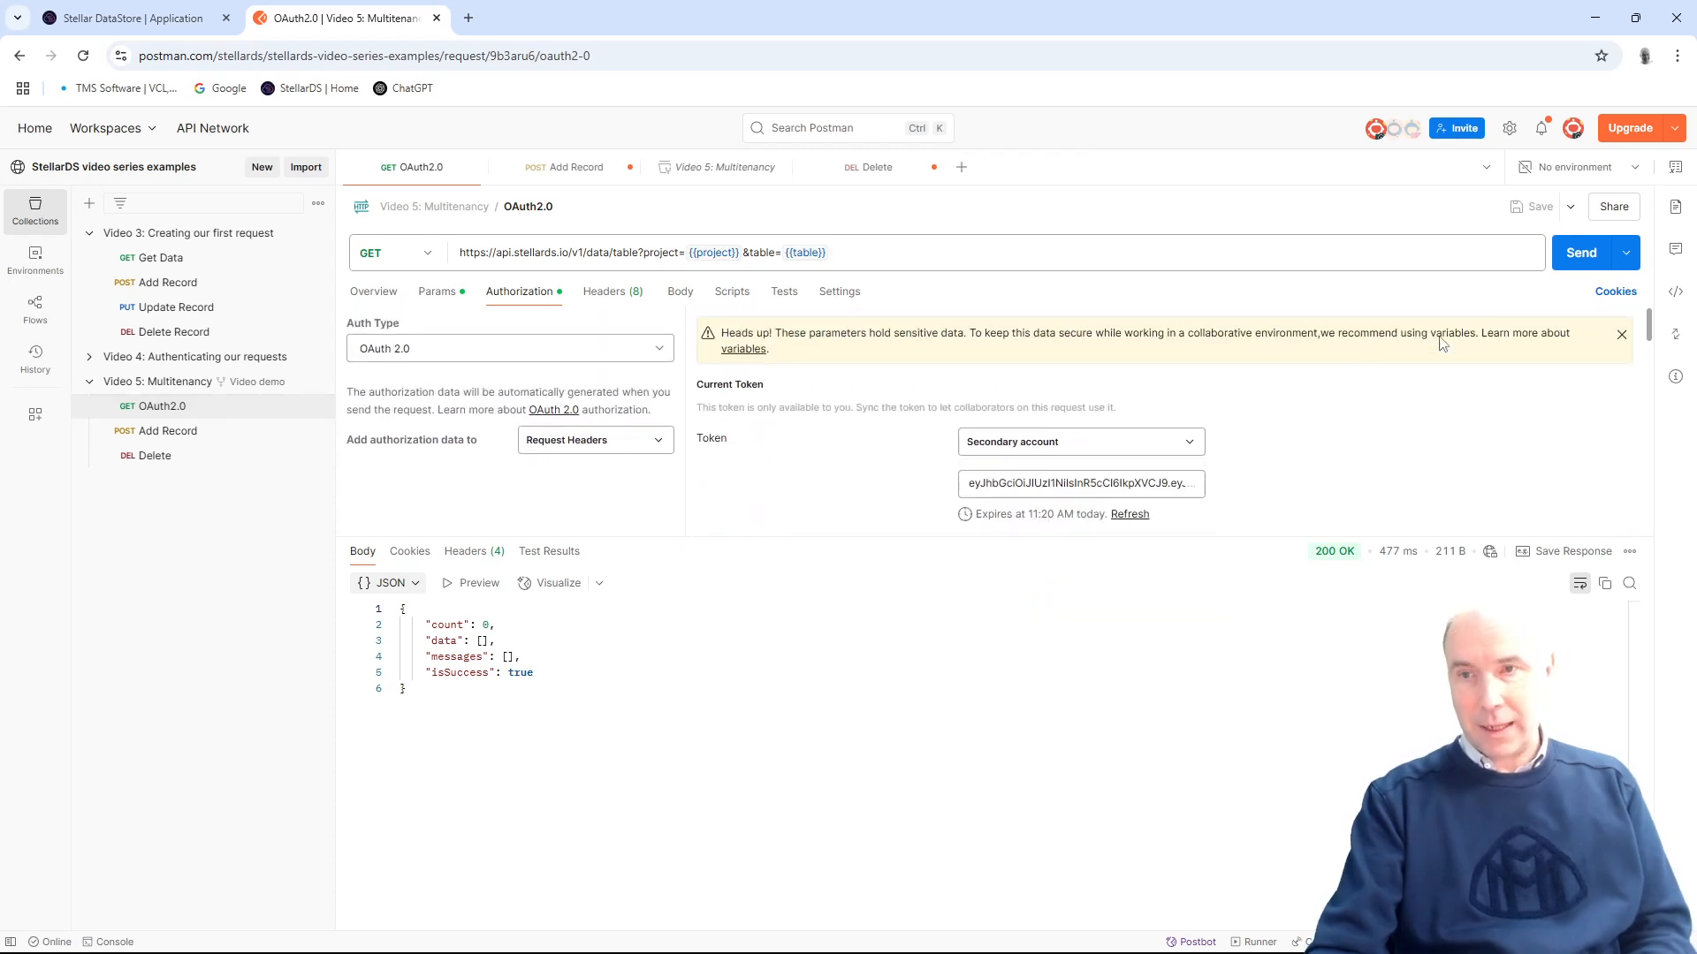
pyautogui.click(1581, 253)
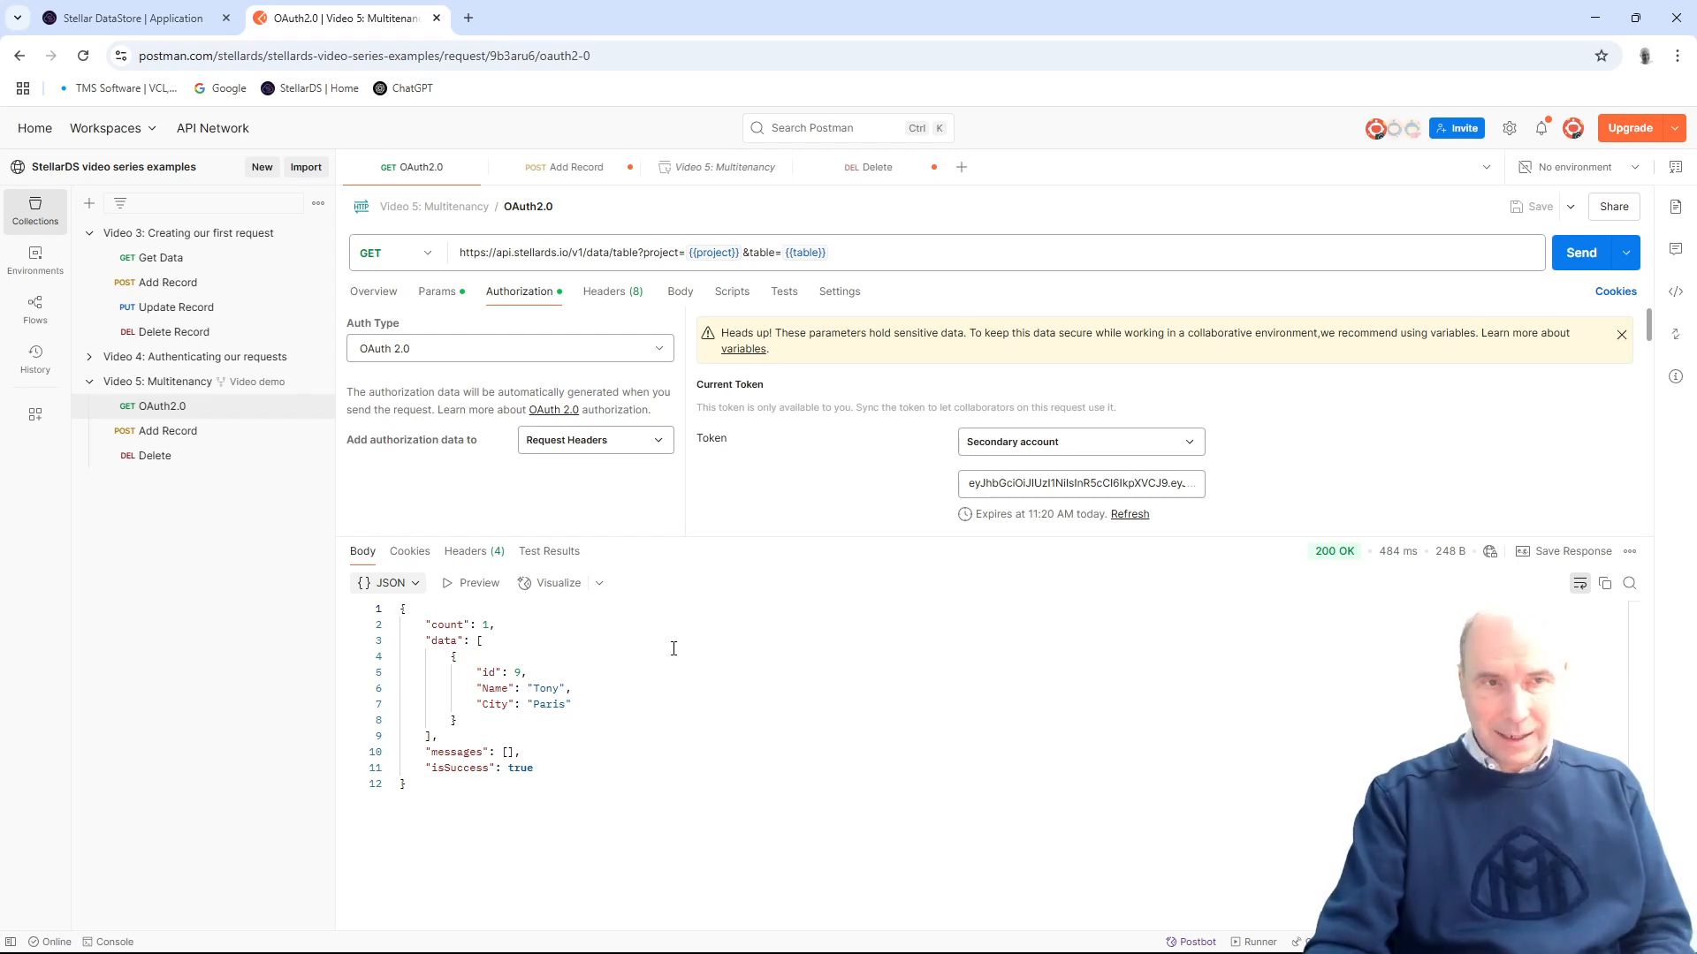
# Step: Set the OAuth2.0 request's token to General StellarDS account and send the GET request
pyautogui.click(1025, 452)
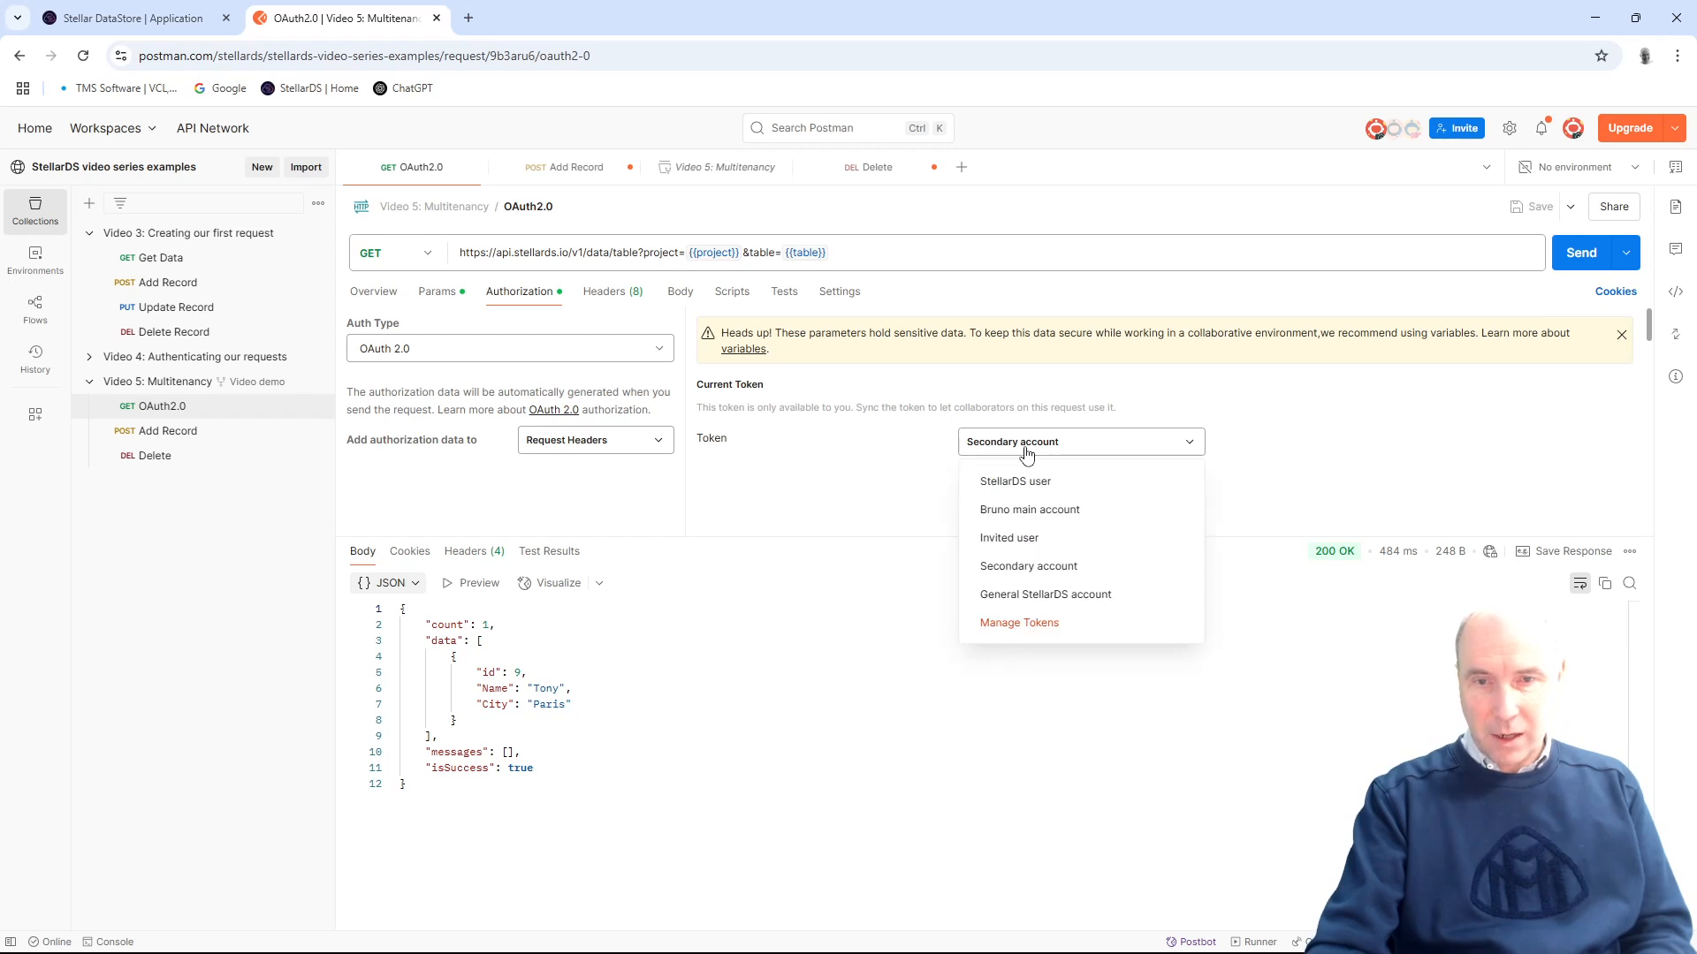
pyautogui.click(1067, 595)
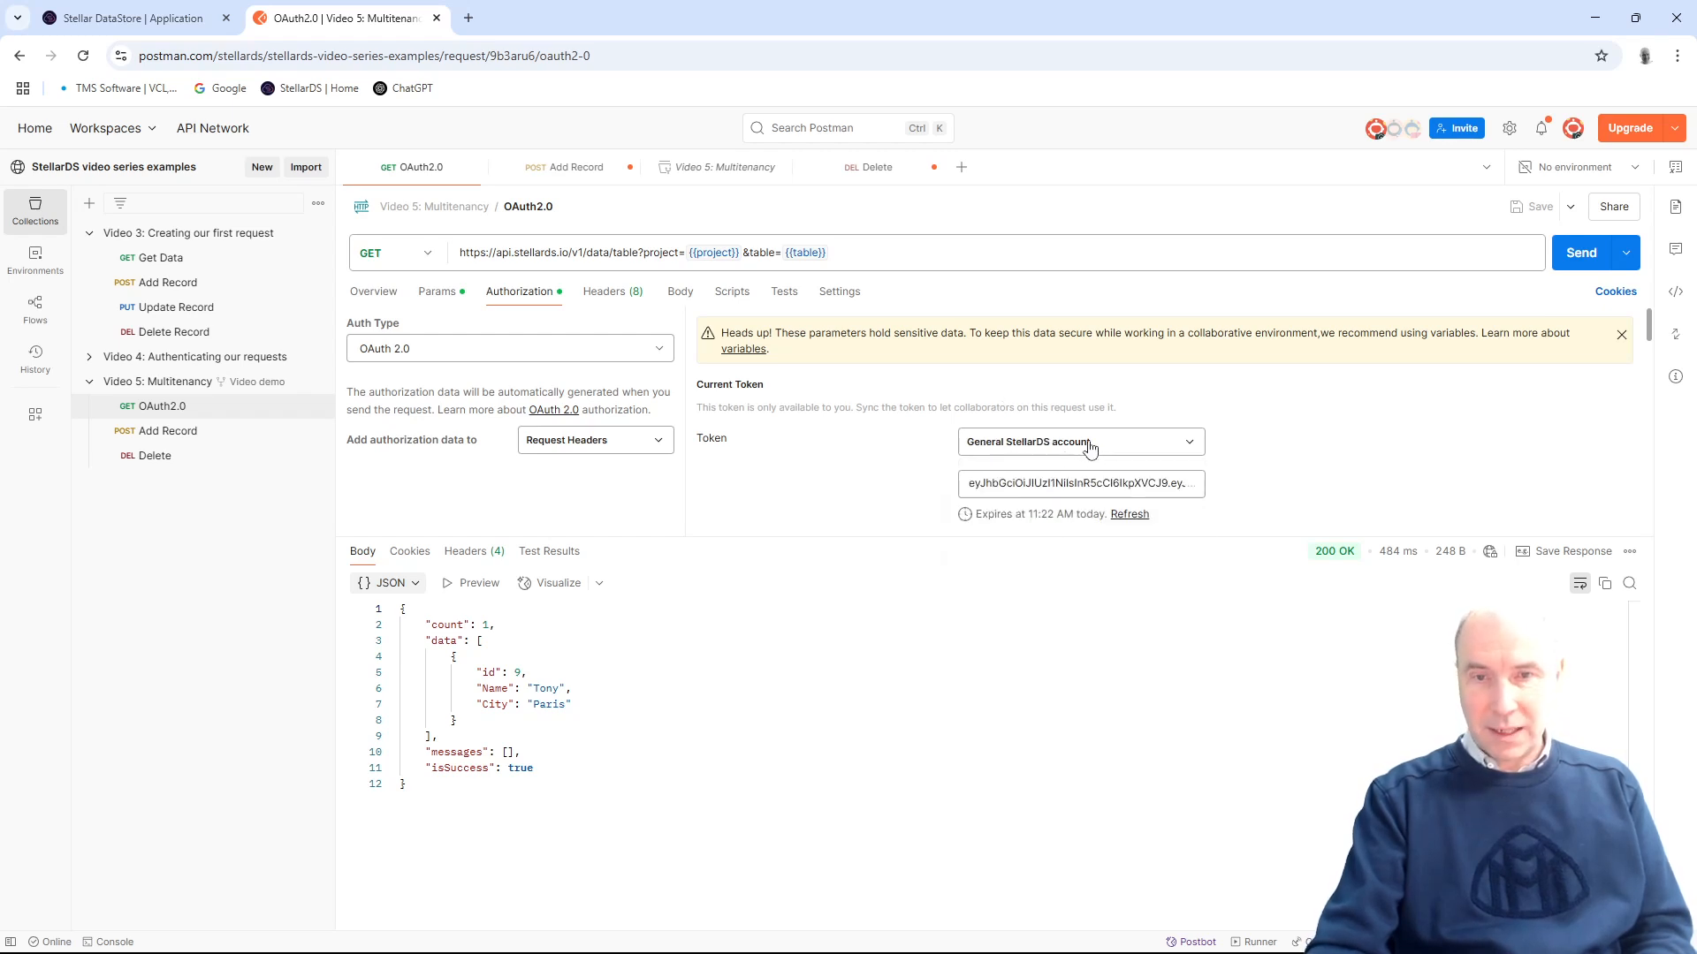
pyautogui.click(1577, 258)
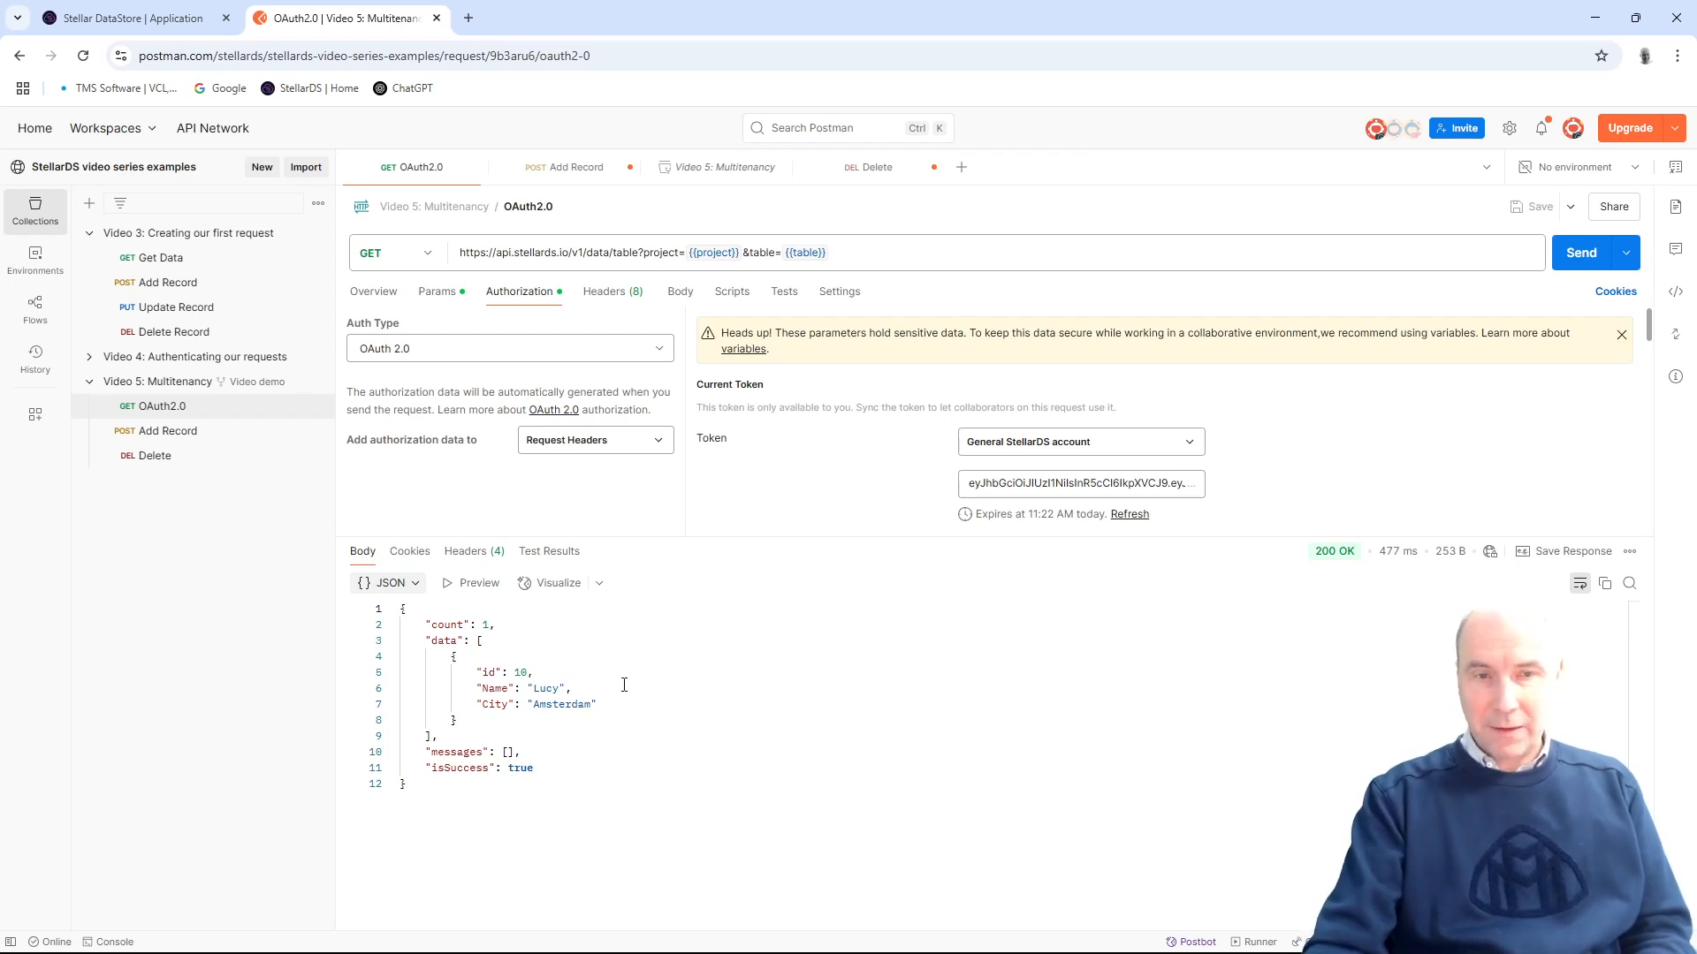
# Step: Open the Delete request of the Video 5: Multitenancy collection and set its token to General StellarDS account
pyautogui.click(146, 455)
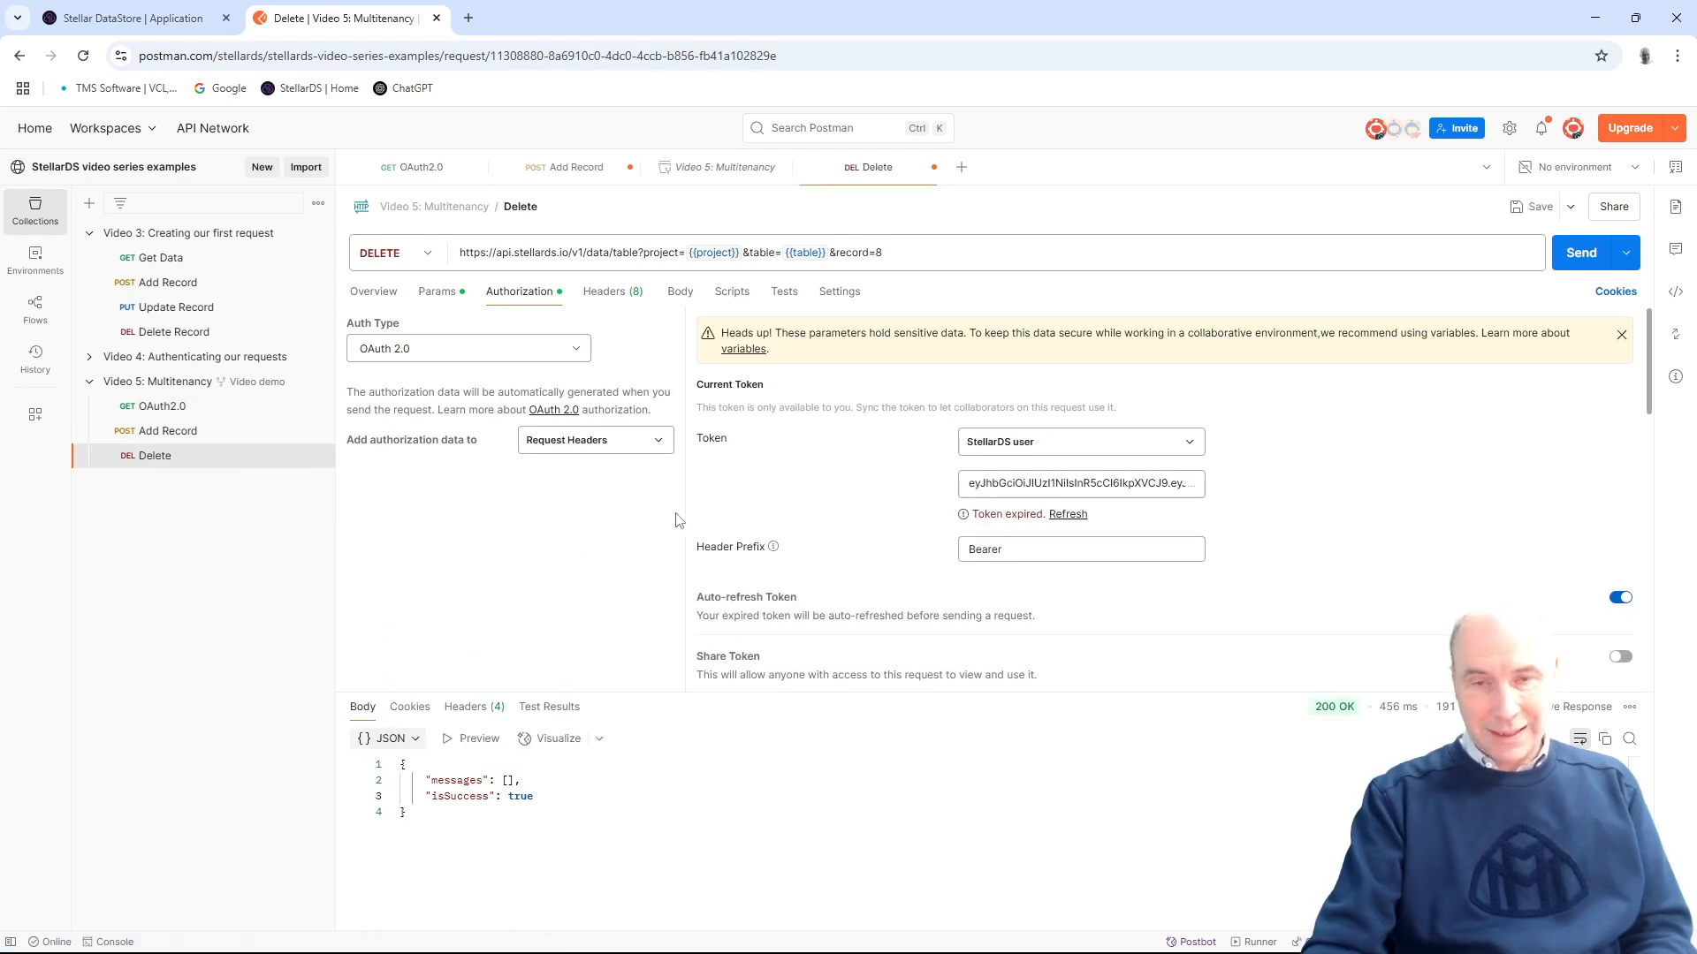
pyautogui.click(1009, 445)
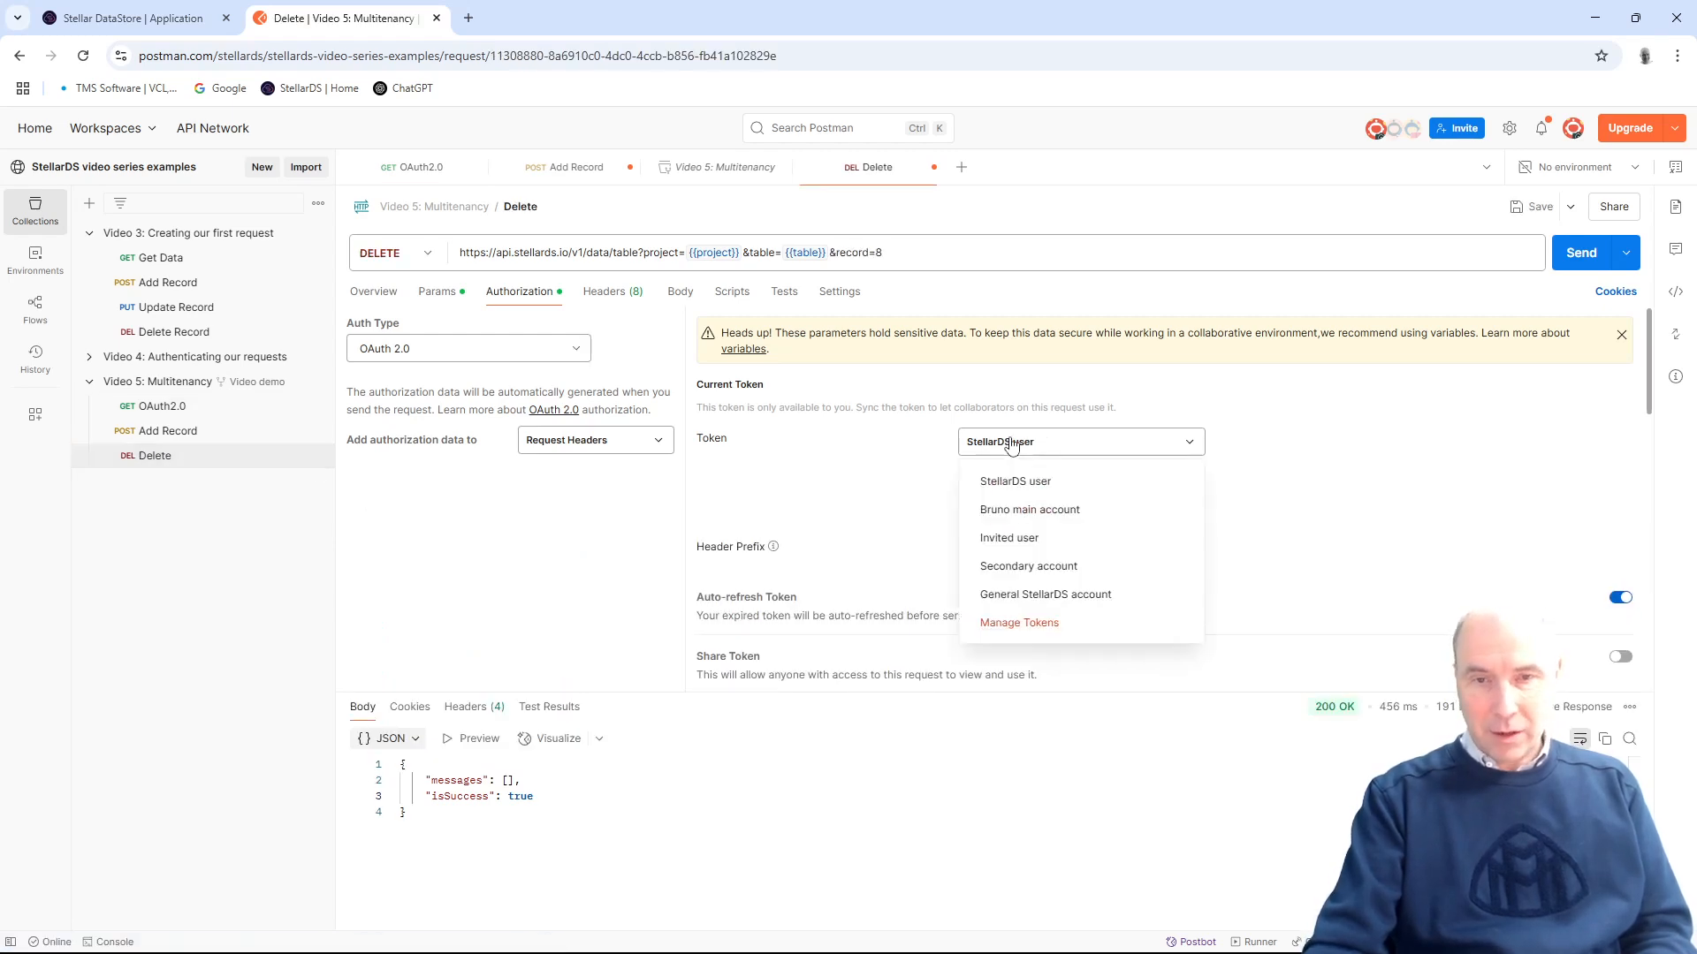
pyautogui.click(1046, 596)
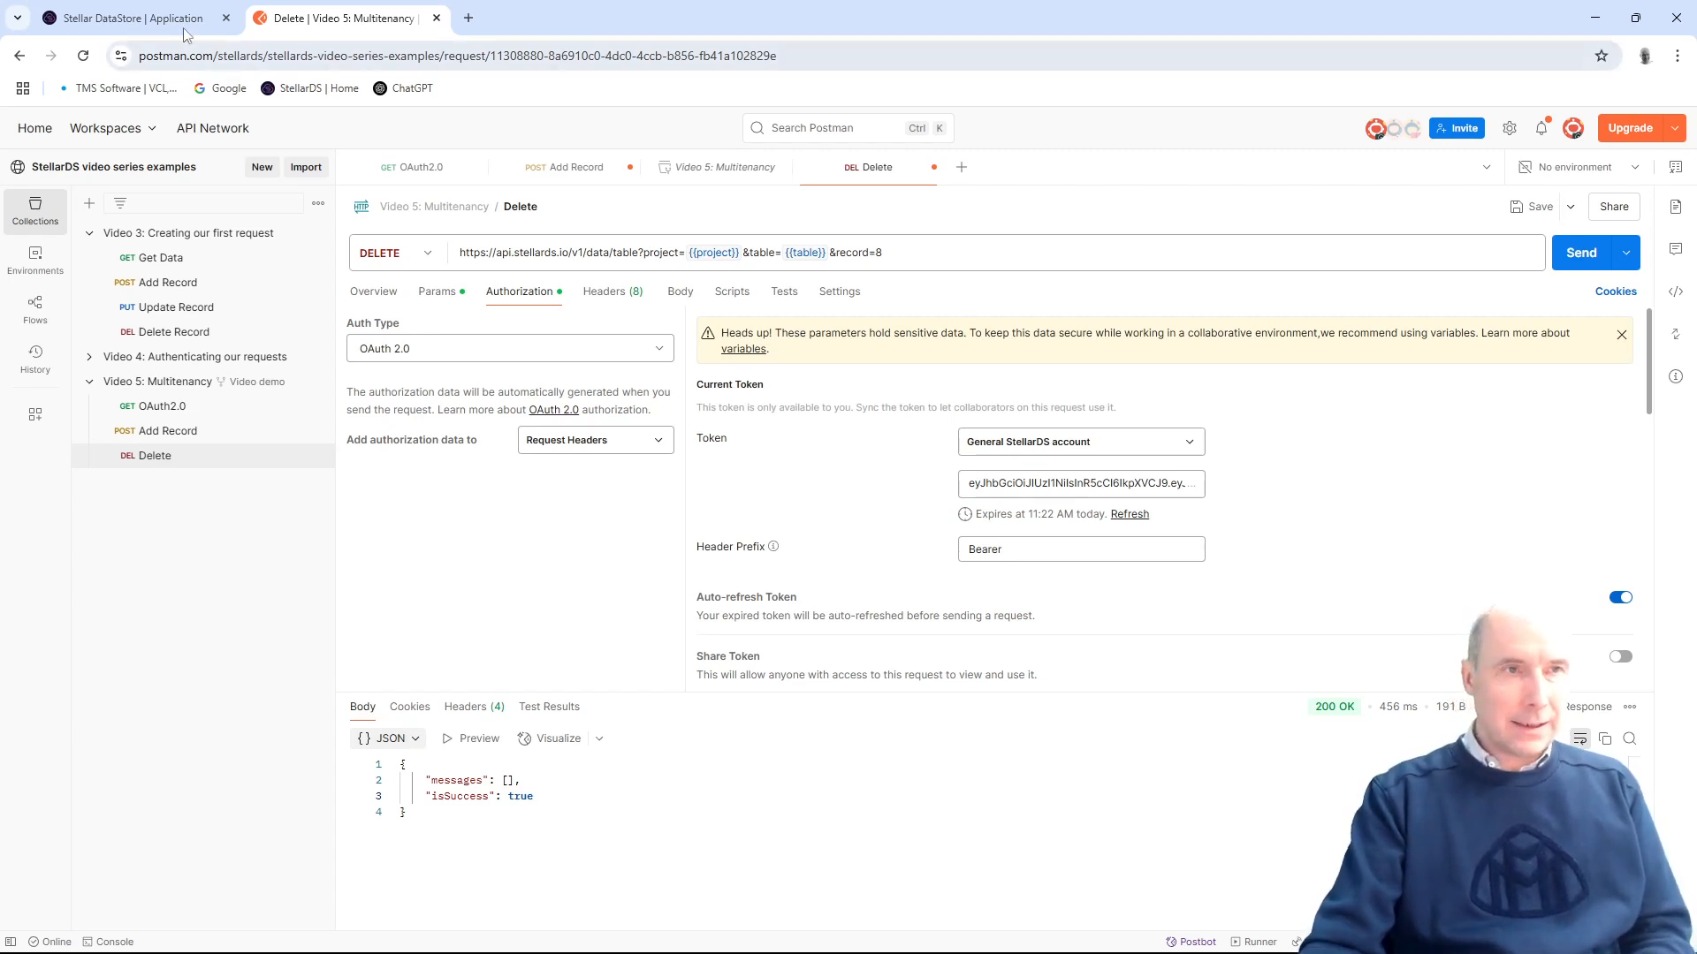
# Step: Check the record ids in the StellarDS VideoDemos data, then return to Postman and set the Delete request's record parameter to 10
pyautogui.click(133, 18)
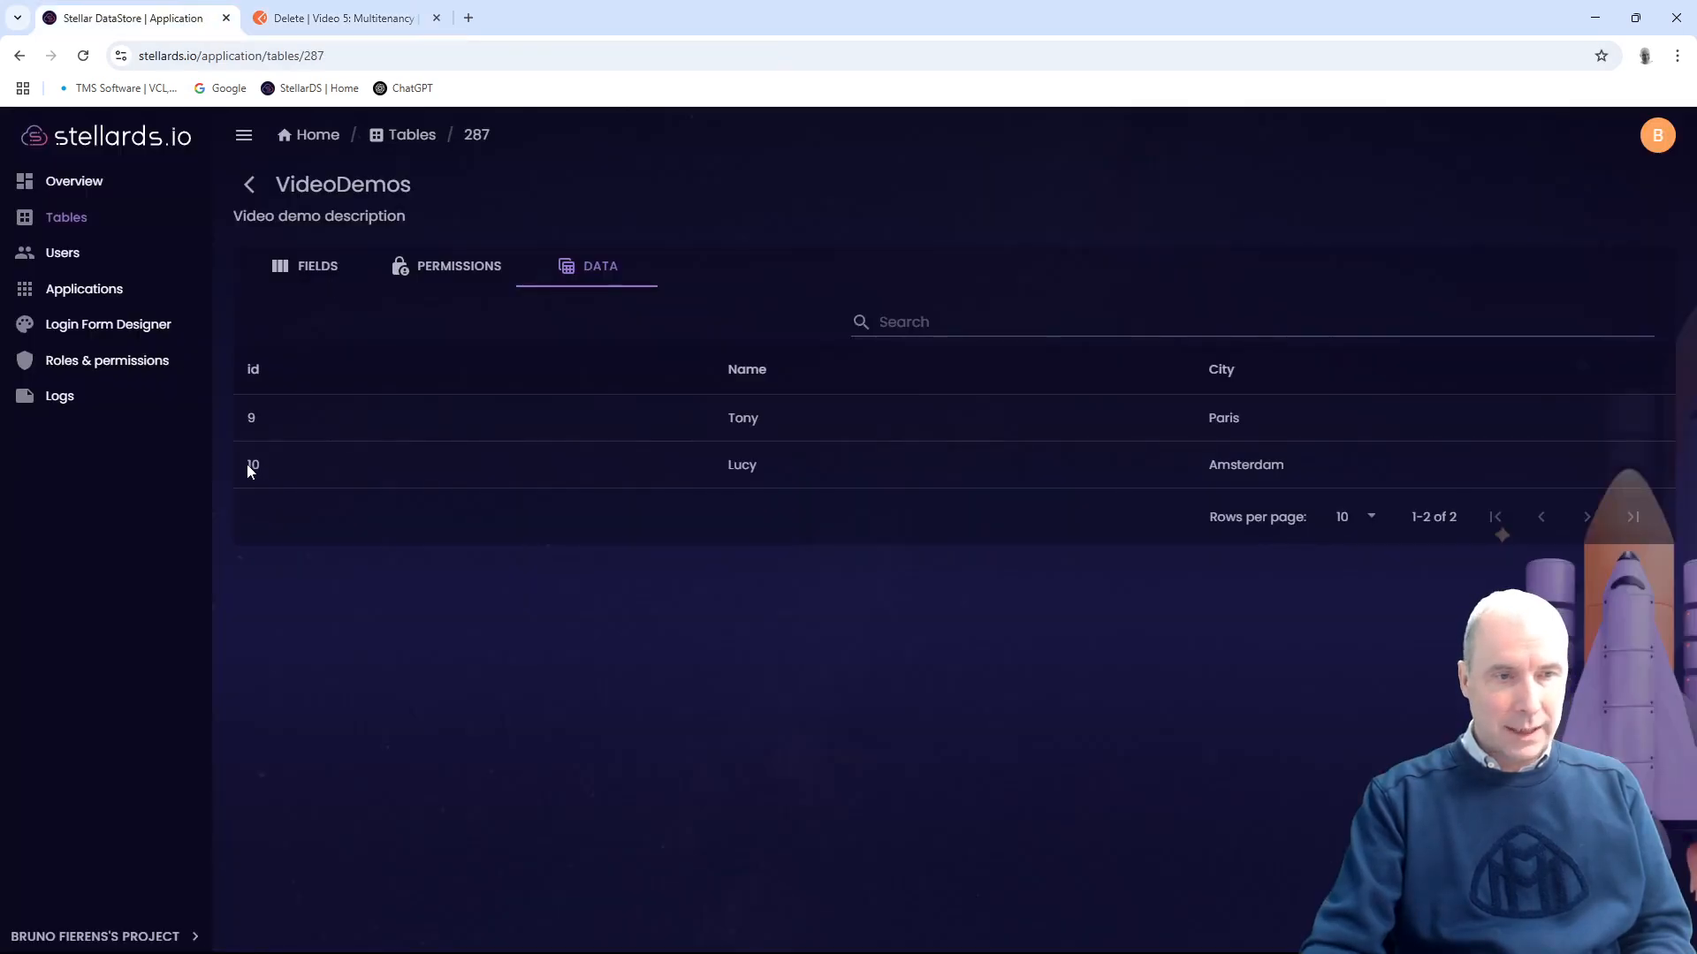
pyautogui.click(347, 19)
pyautogui.doubleClick(880, 253)
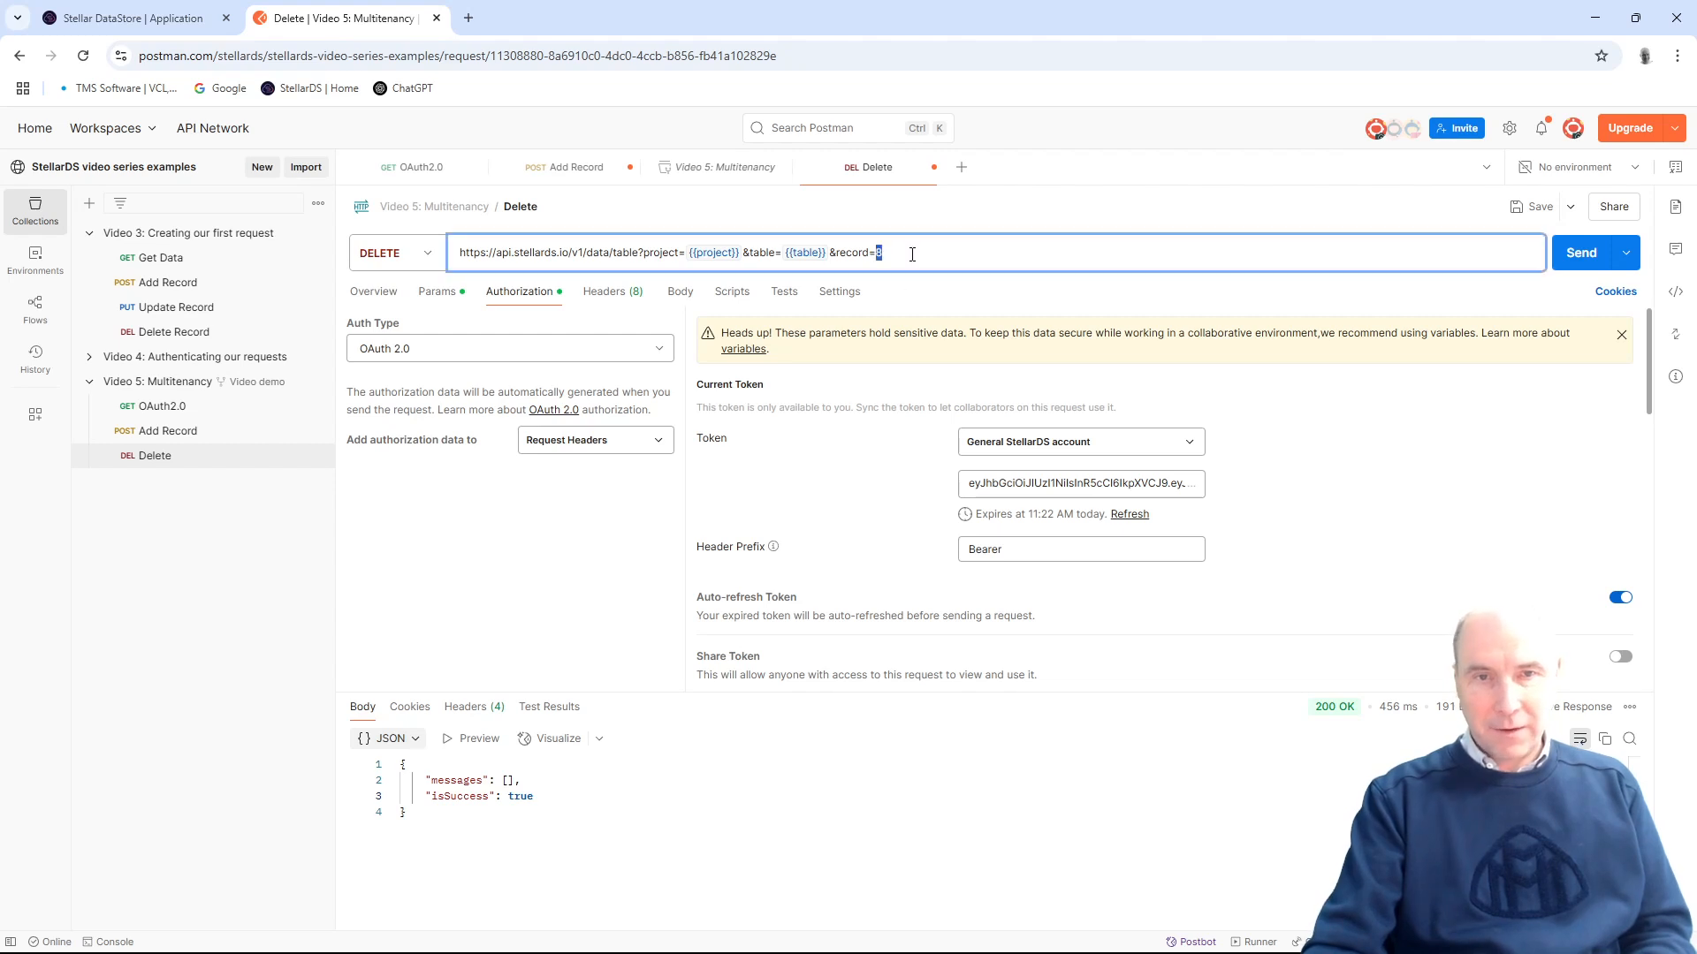
pyautogui.write('10')
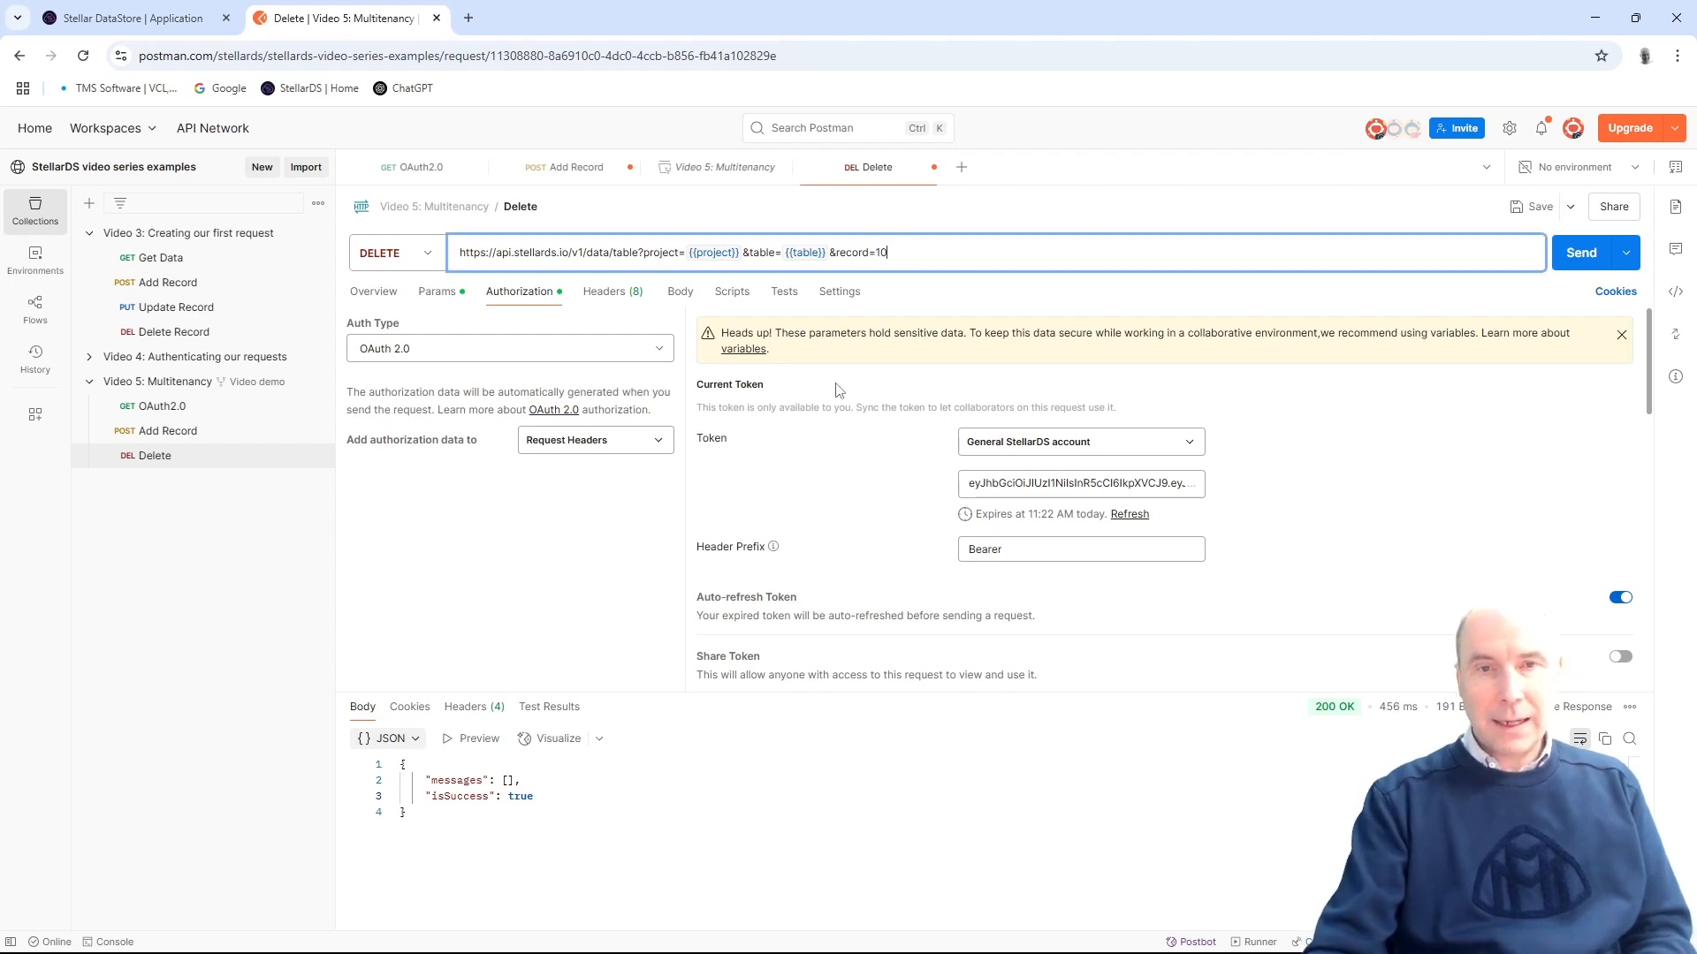